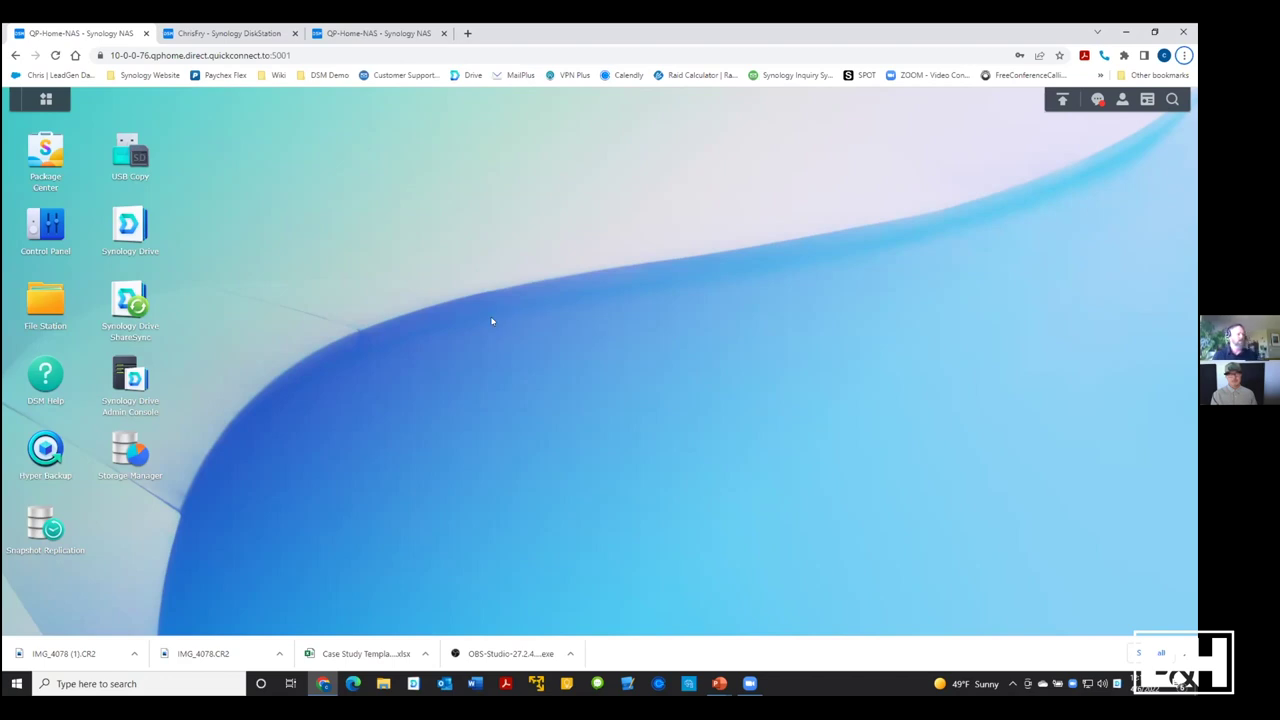
# Review the NAS storage in Storage Manager: Drive 1 details, Storage Pool 1 and Volume 1
pyautogui.click(131, 452)
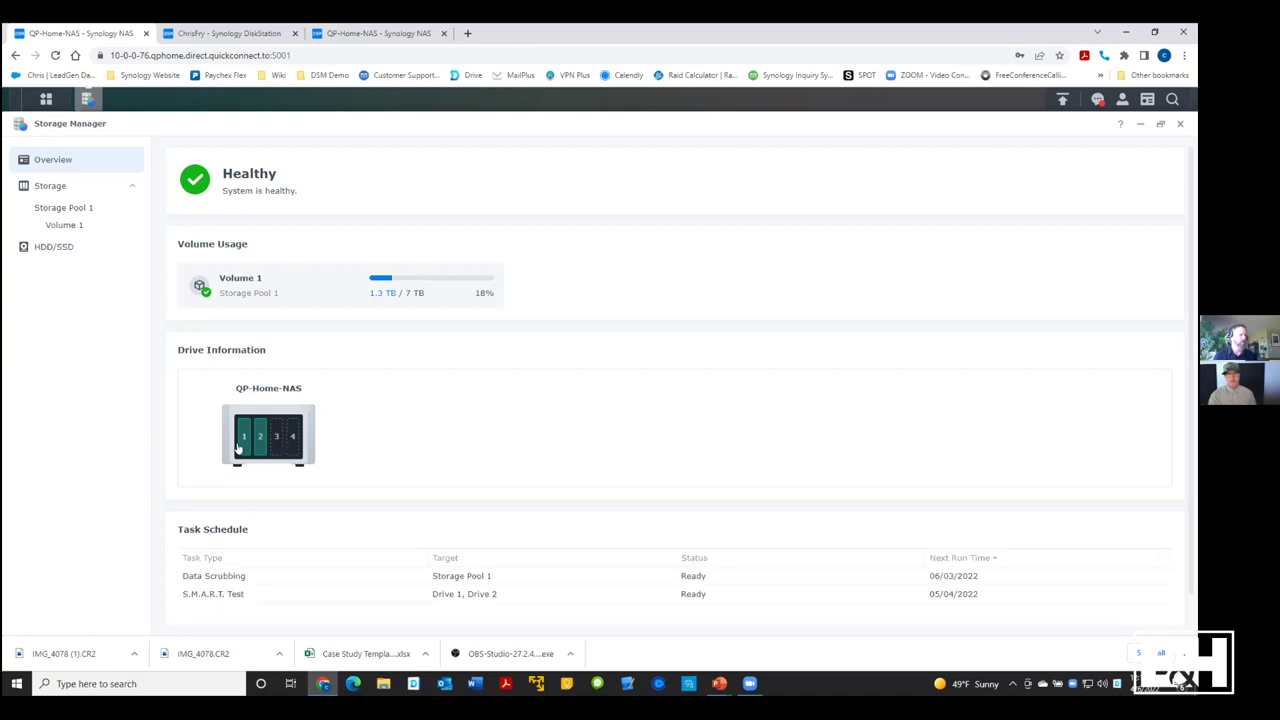
pyautogui.click(238, 448)
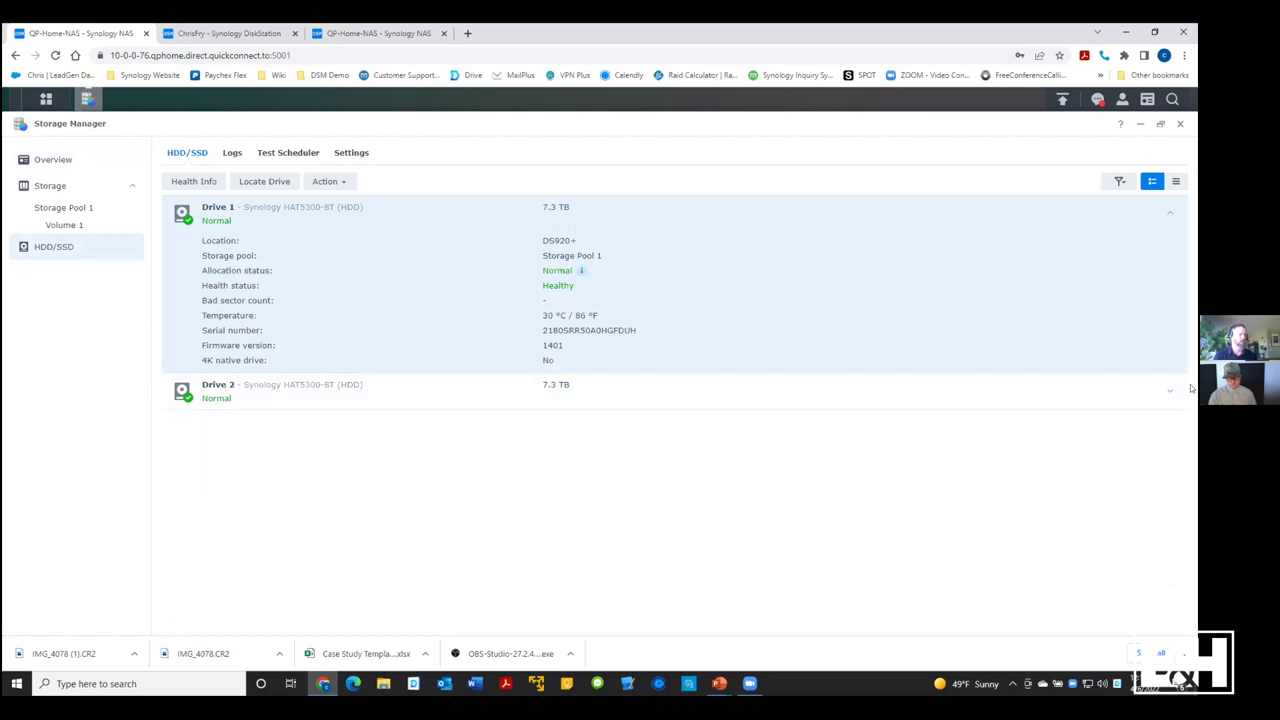
pyautogui.click(45, 207)
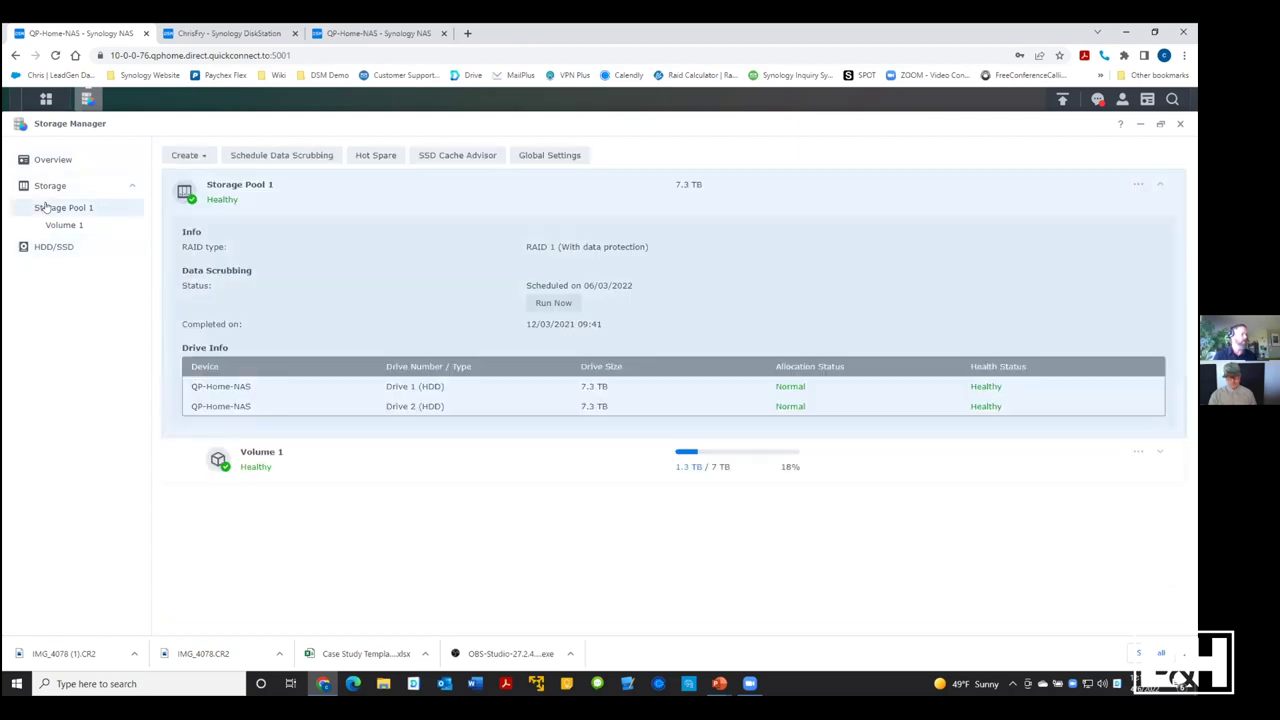
pyautogui.click(60, 226)
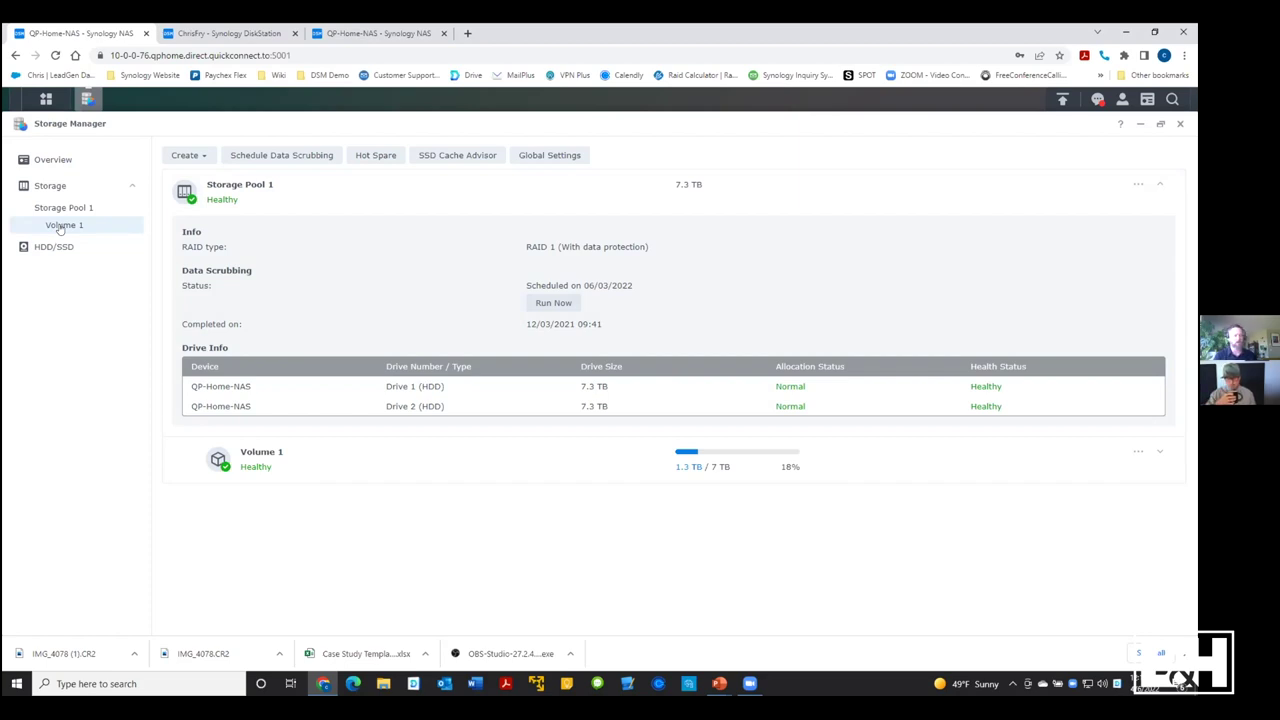
pyautogui.click(1180, 123)
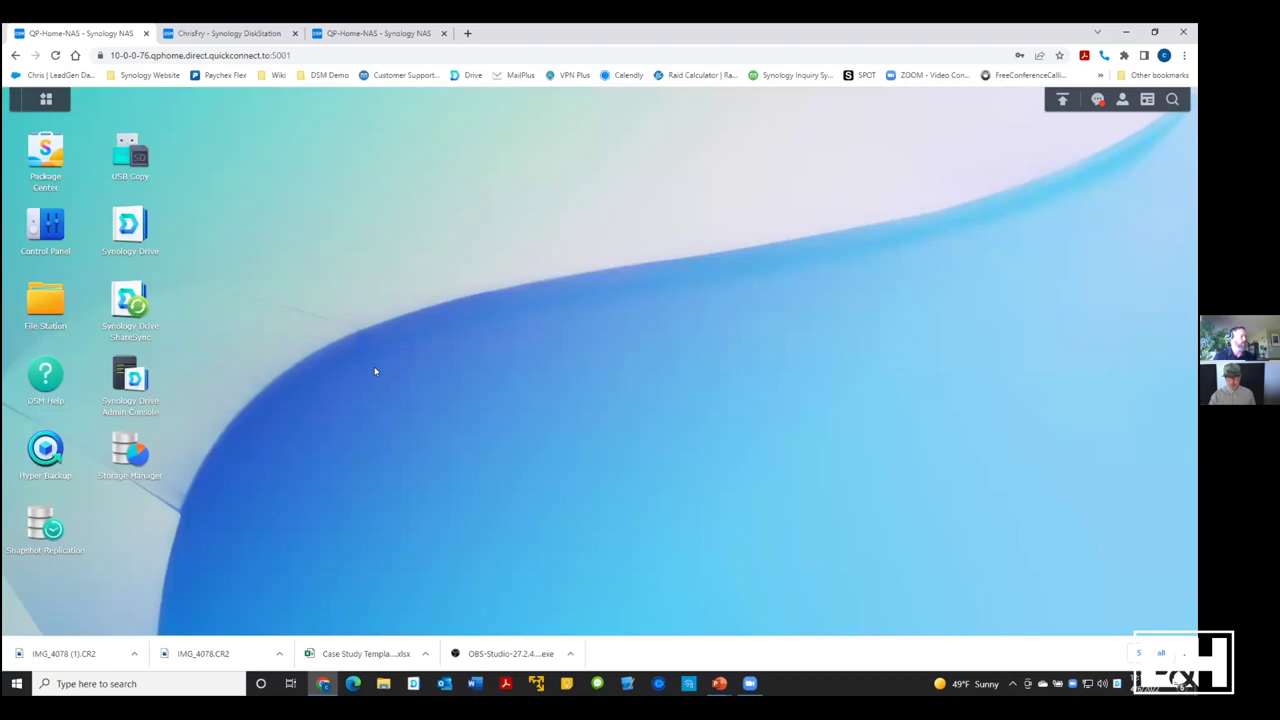
# View the shared folders in Control Panel and the basic settings for creating a shared folder, without creating one
pyautogui.click(44, 228)
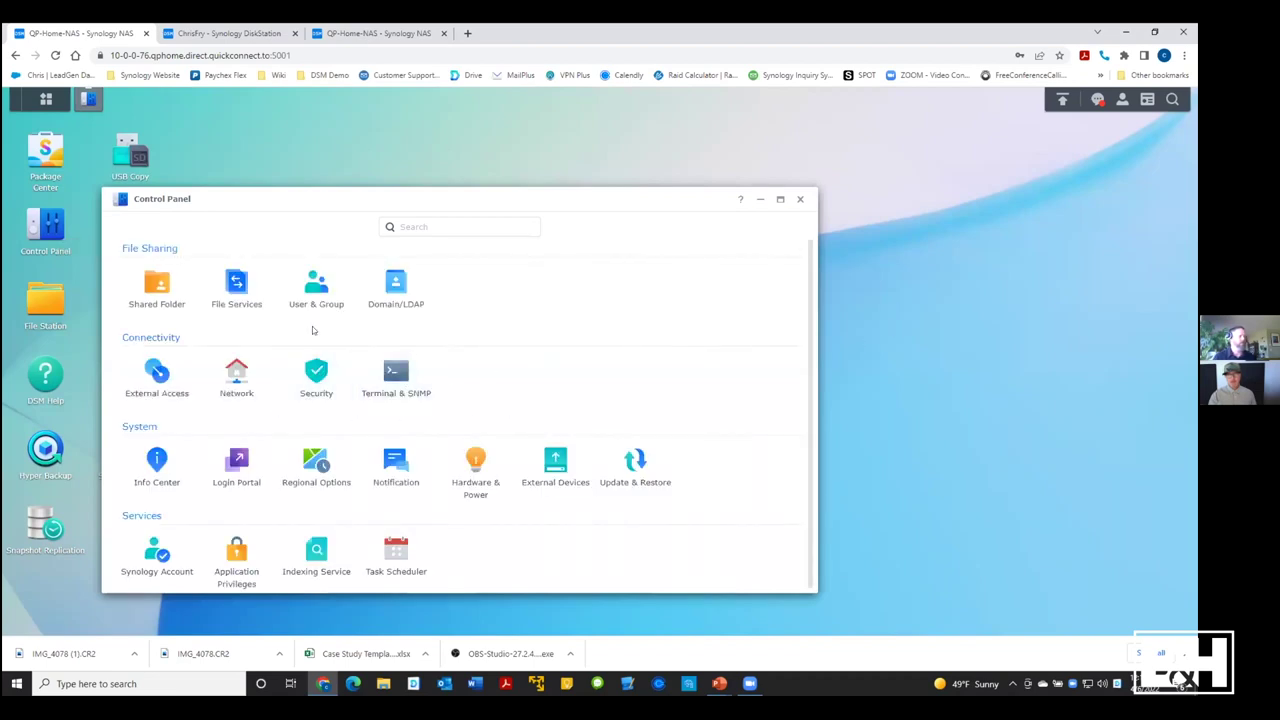
pyautogui.click(157, 287)
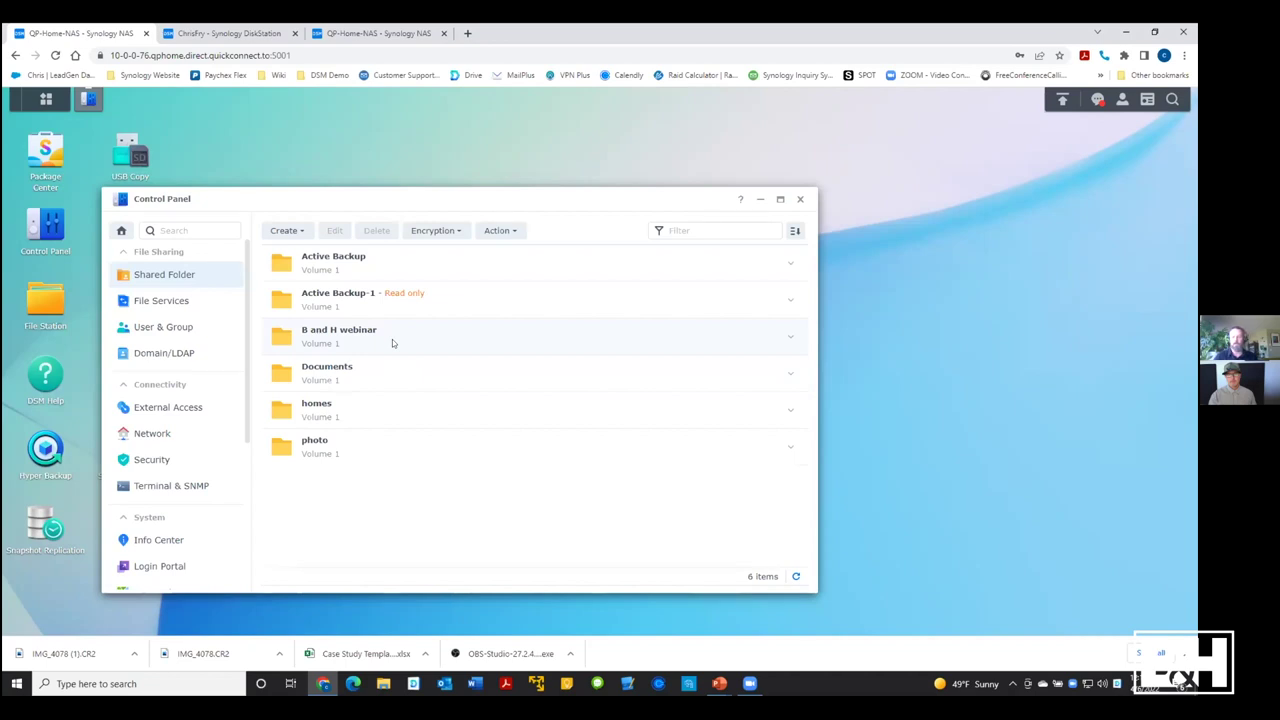
pyautogui.click(288, 230)
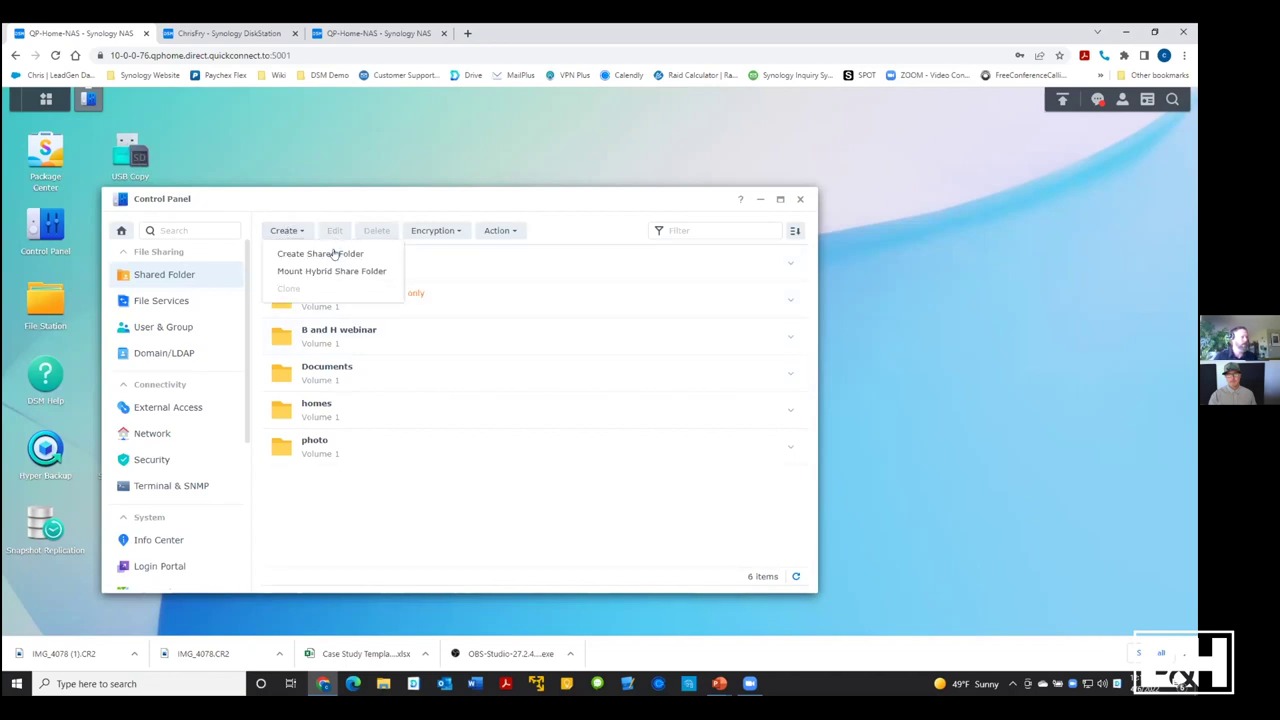
pyautogui.click(334, 254)
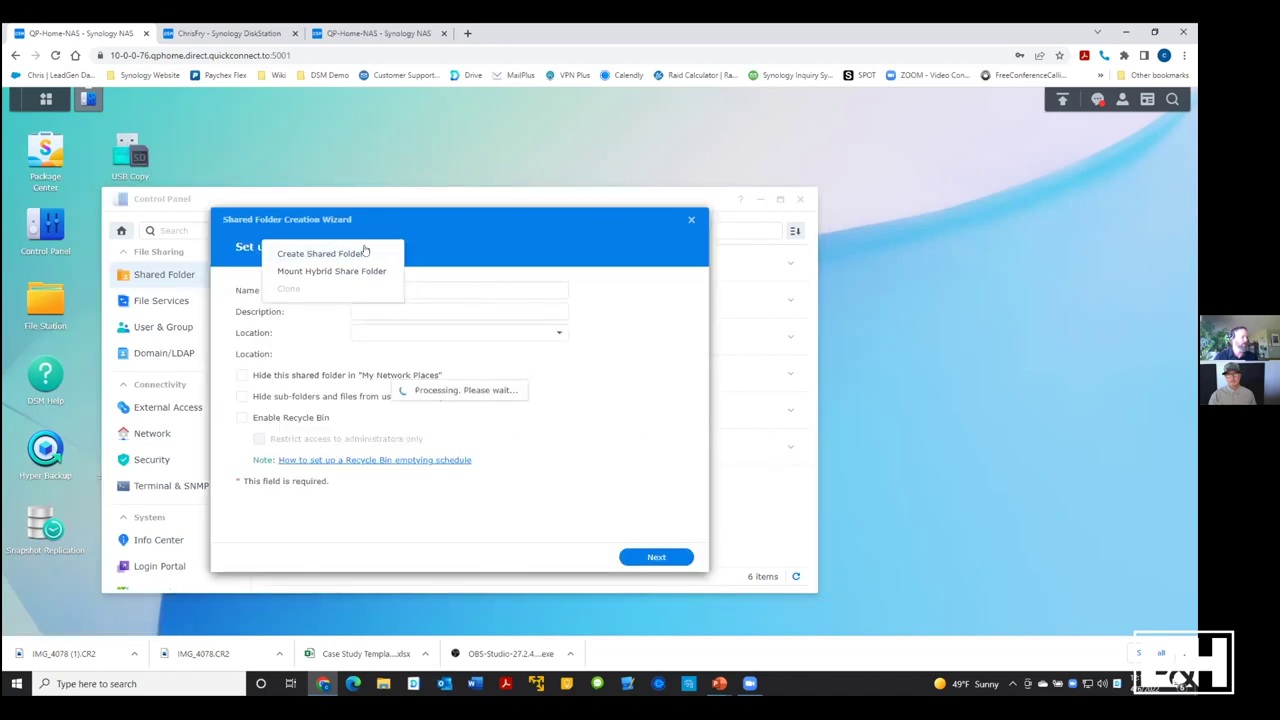
pyautogui.click(615, 435)
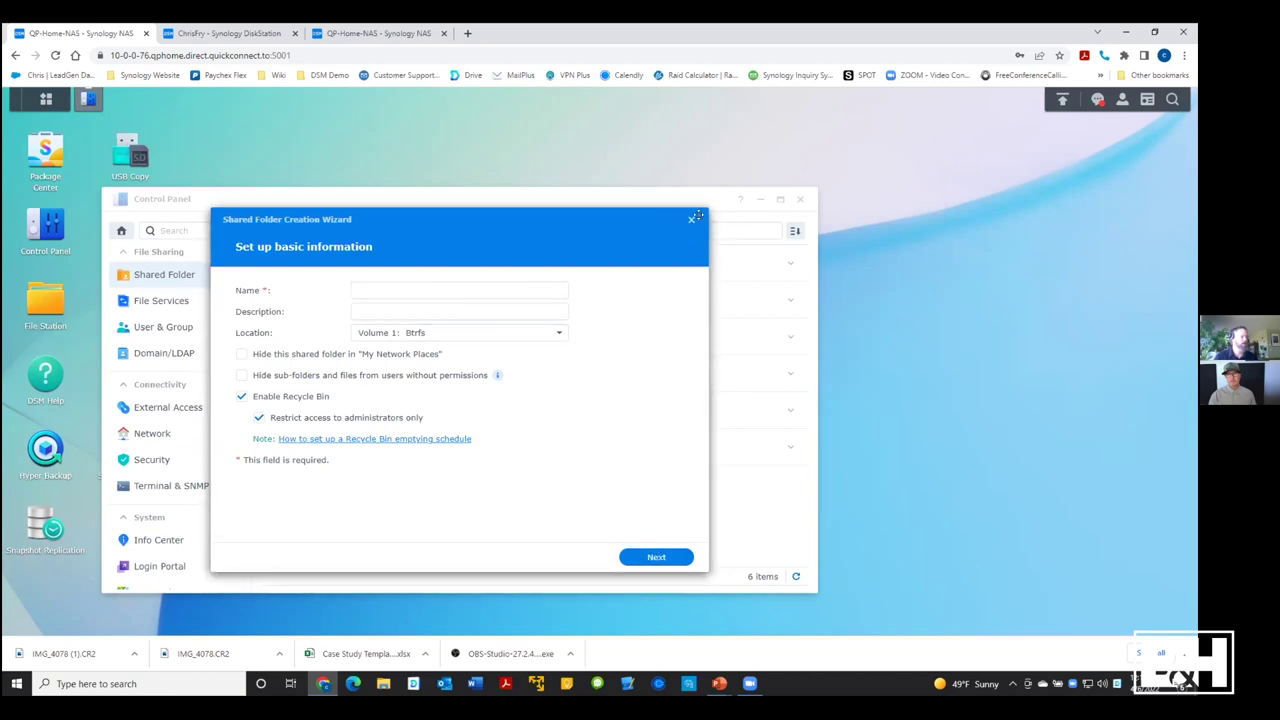
pyautogui.click(689, 219)
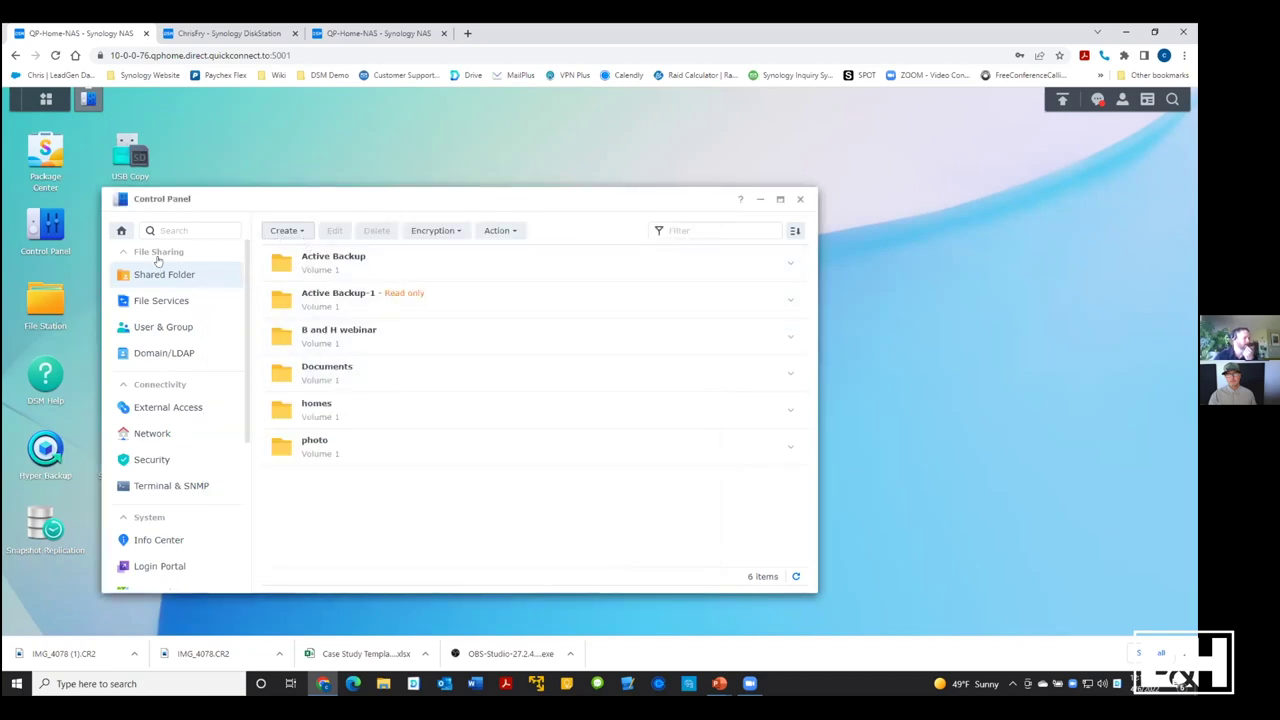
# View the user accounts in Control Panel and the information form for a new user, without creating one
pyautogui.click(119, 230)
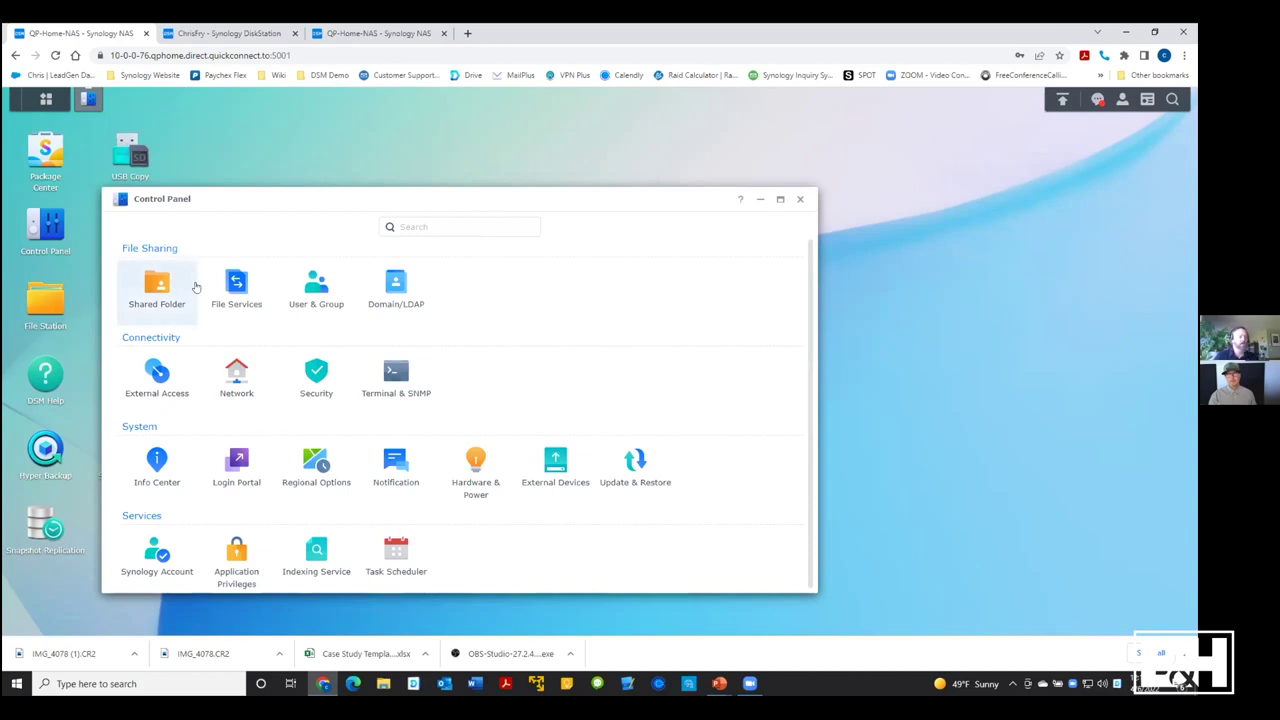
pyautogui.click(314, 286)
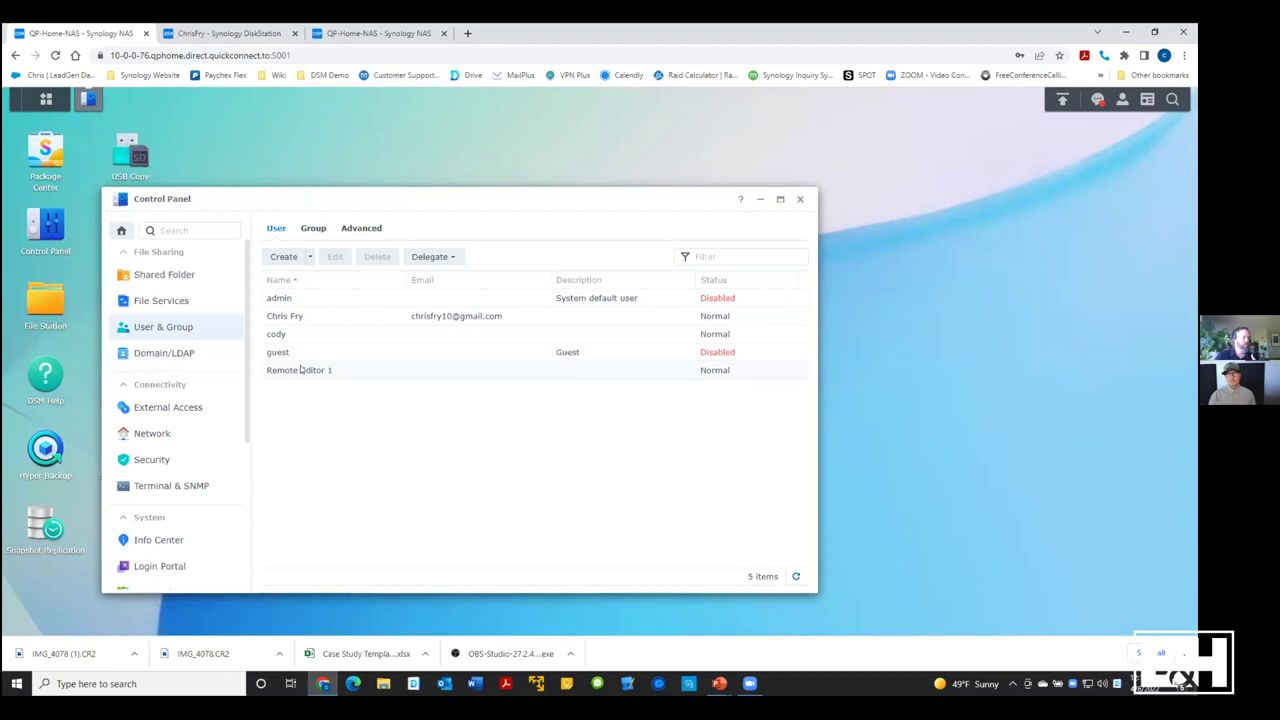
pyautogui.click(285, 256)
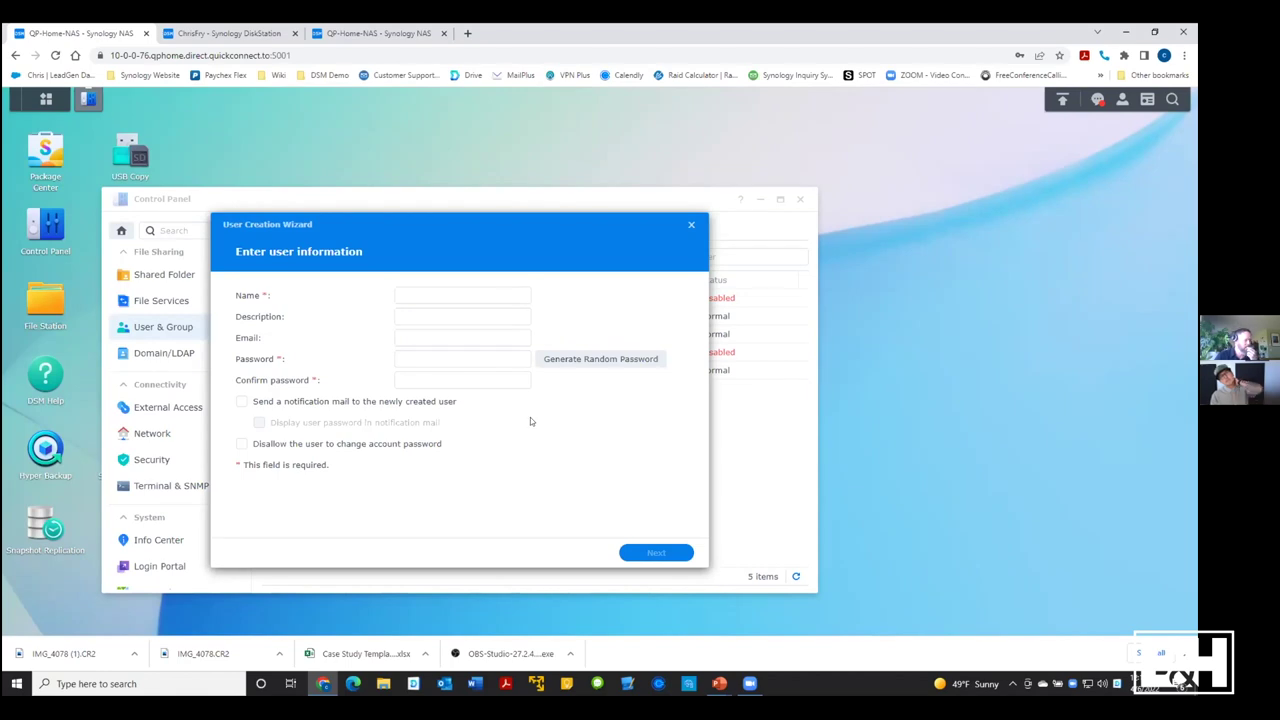
pyautogui.click(693, 228)
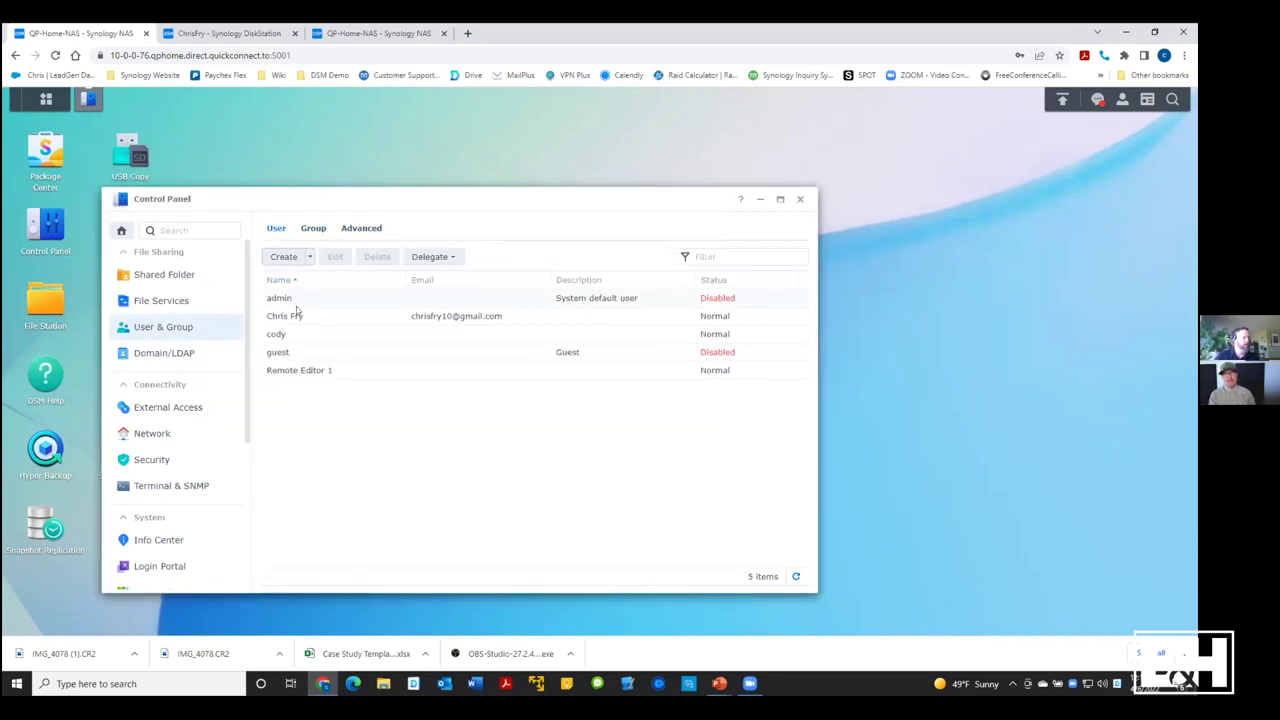
# Edit the user account listed just above guest and assign it to the Photo Editors group
pyautogui.click(317, 335)
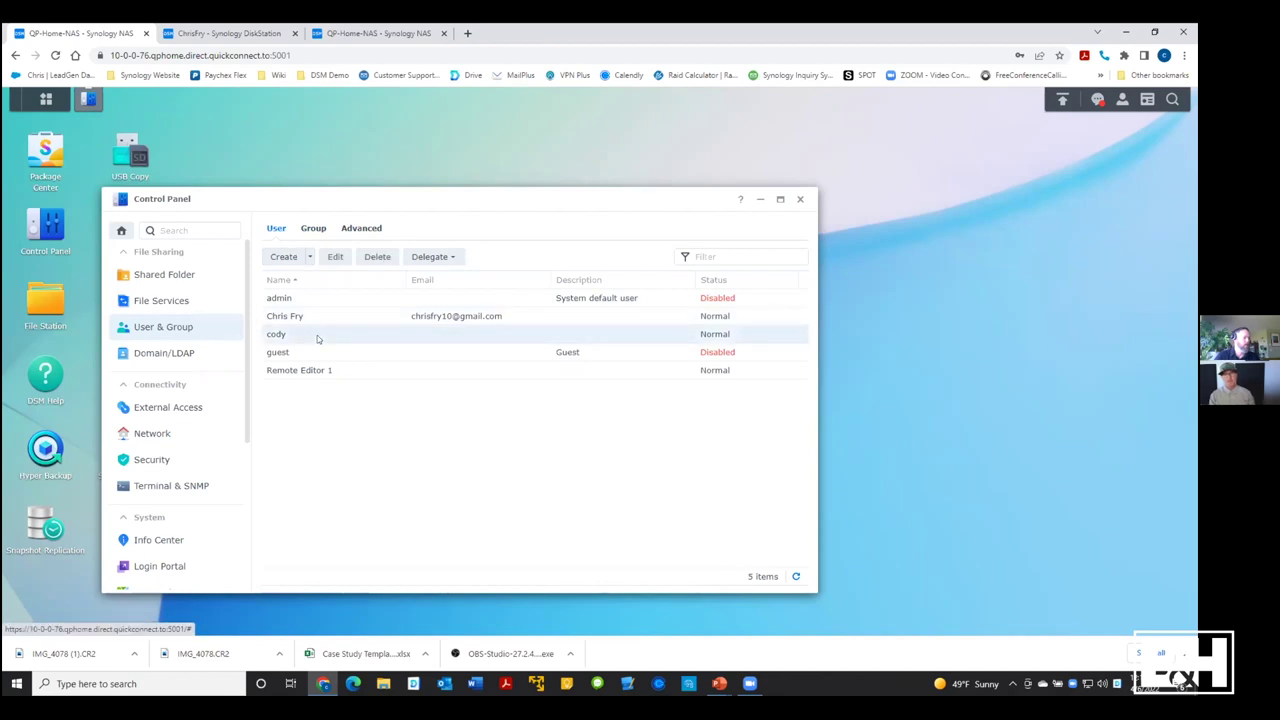
pyautogui.click(336, 257)
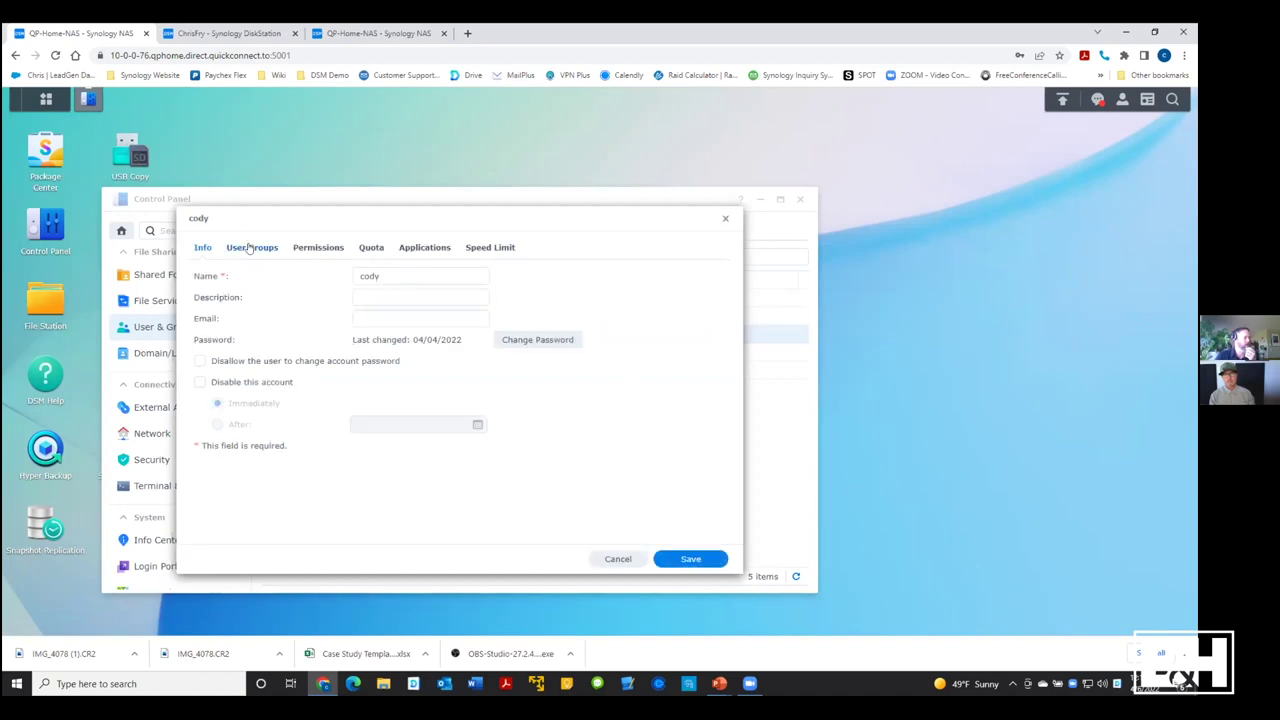
pyautogui.click(248, 247)
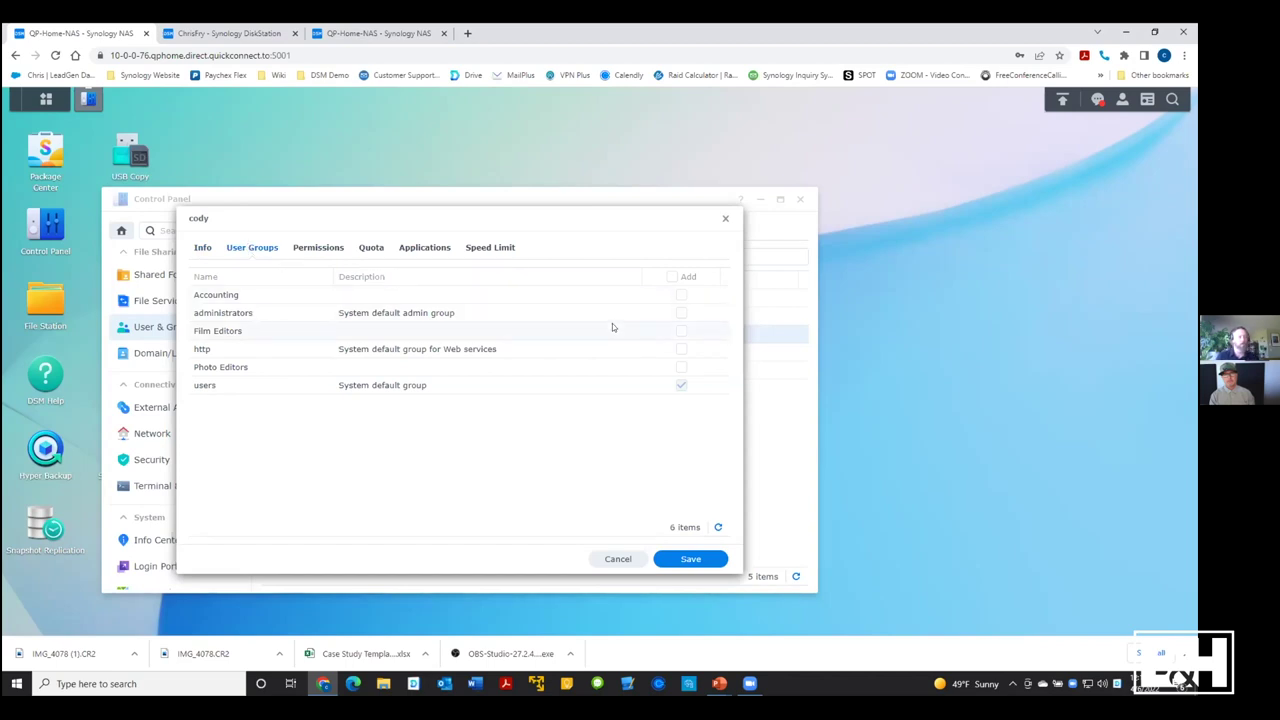
pyautogui.click(681, 368)
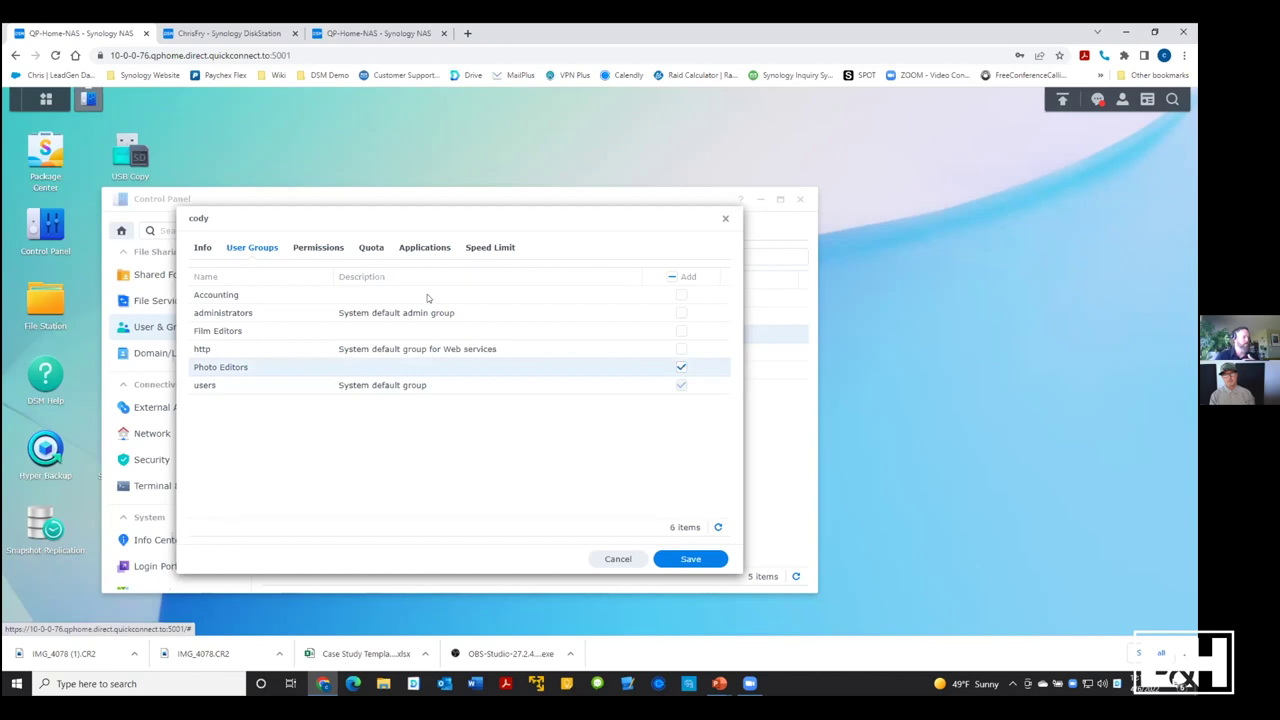
# Examine the account's folder permissions, quotas, application privileges and speed limits, and leave without saving the changes
pyautogui.click(324, 251)
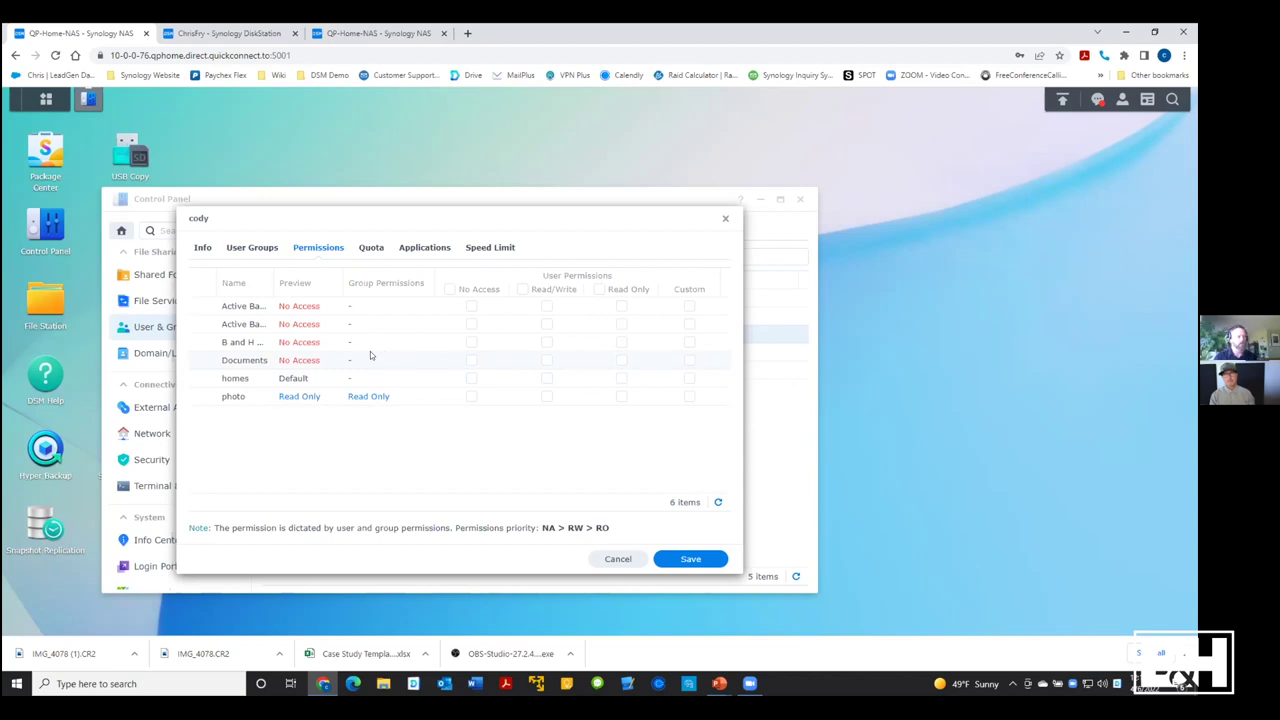
pyautogui.click(371, 248)
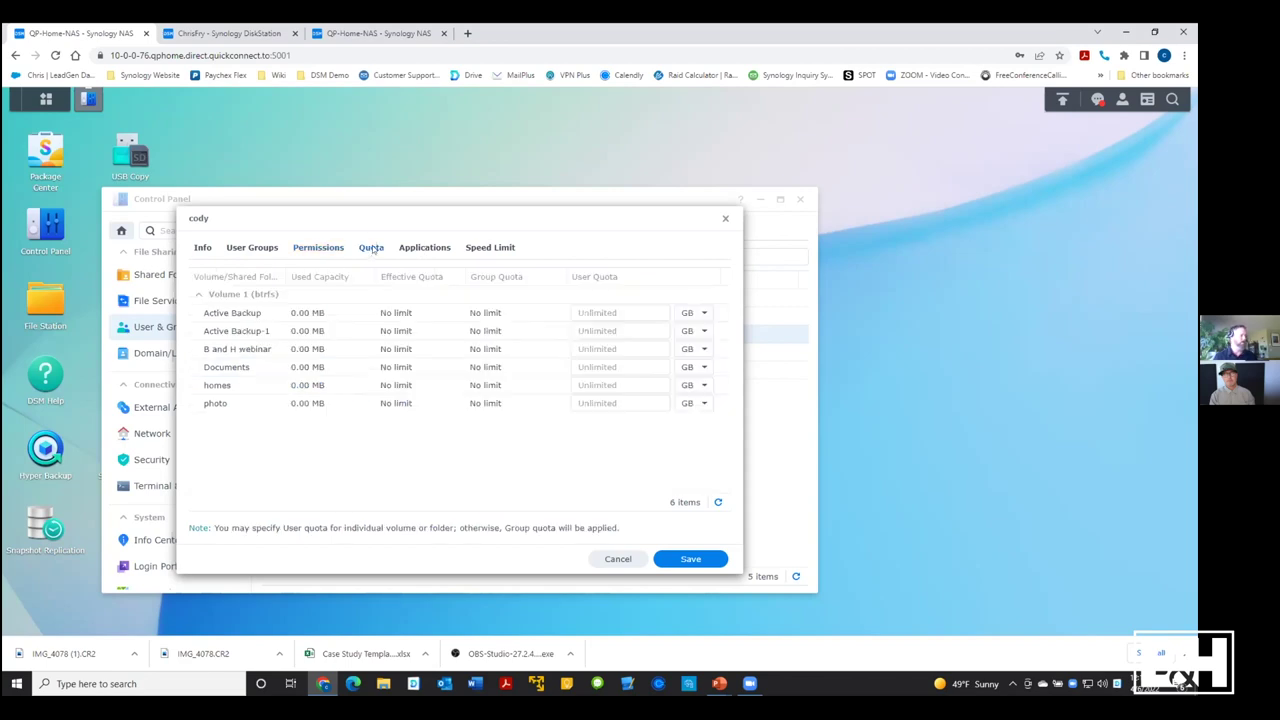
pyautogui.click(424, 246)
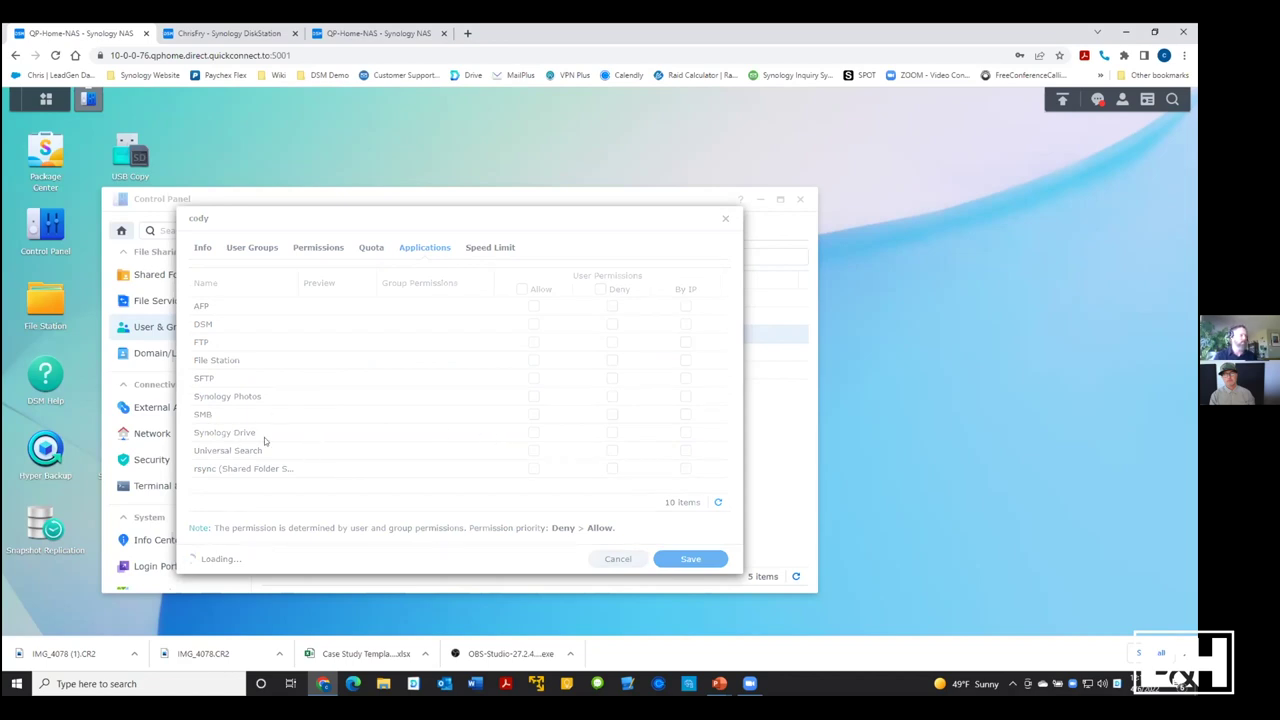
pyautogui.click(478, 247)
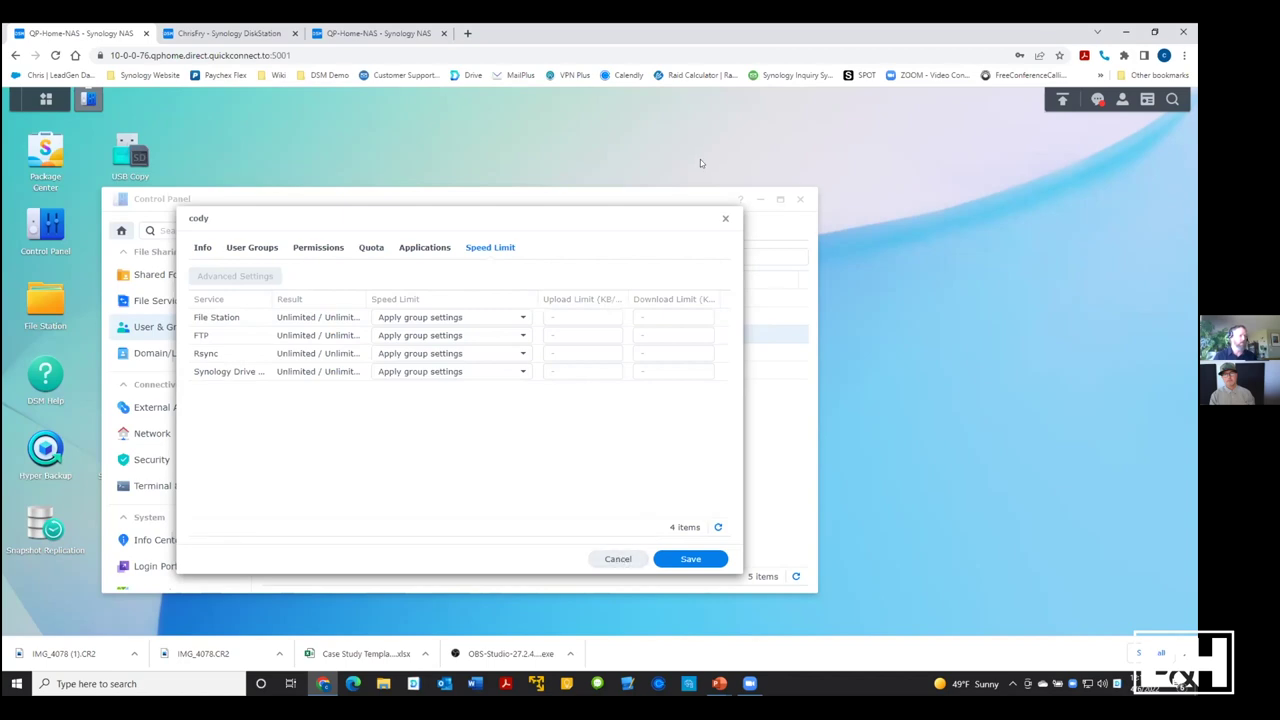
pyautogui.click(725, 218)
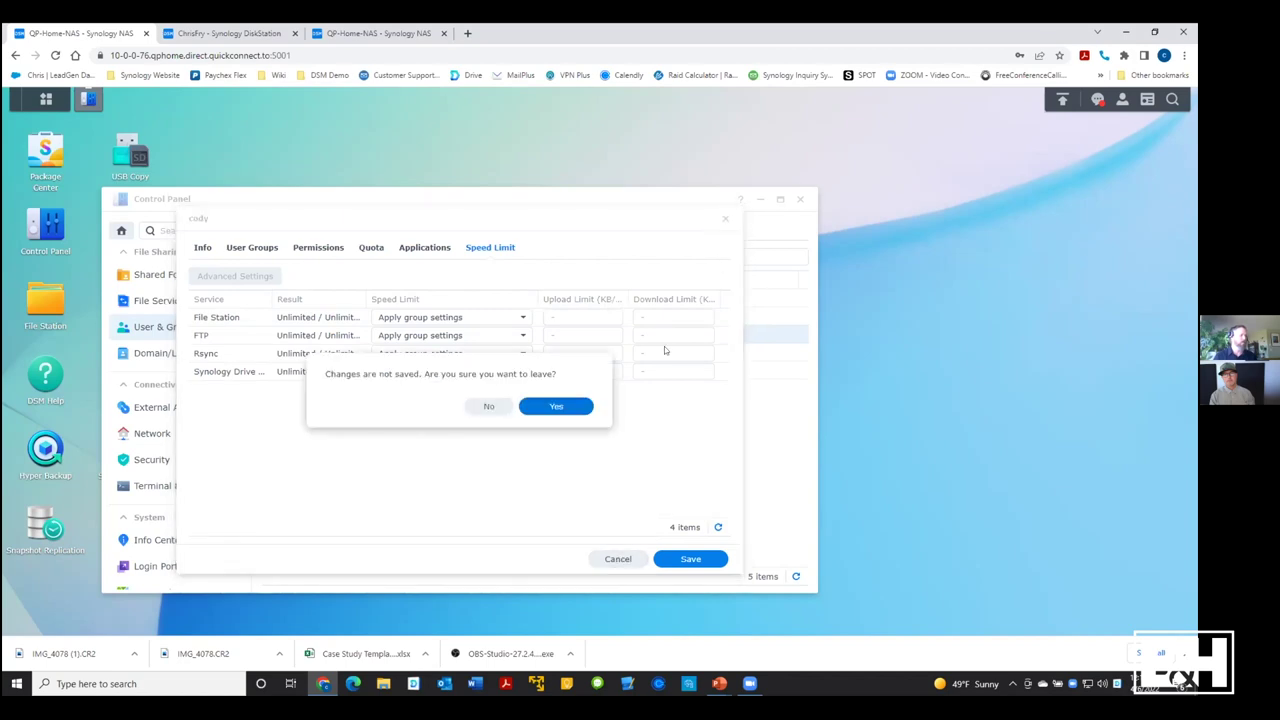
pyautogui.click(491, 406)
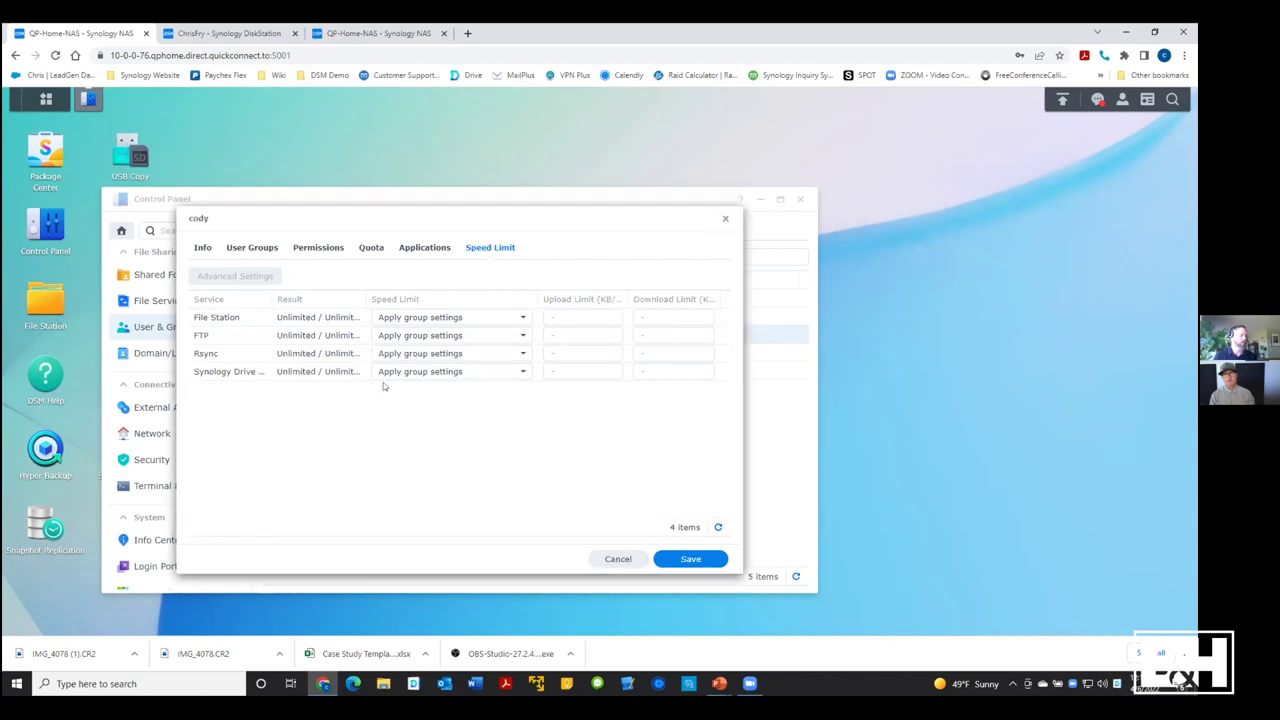
pyautogui.click(617, 559)
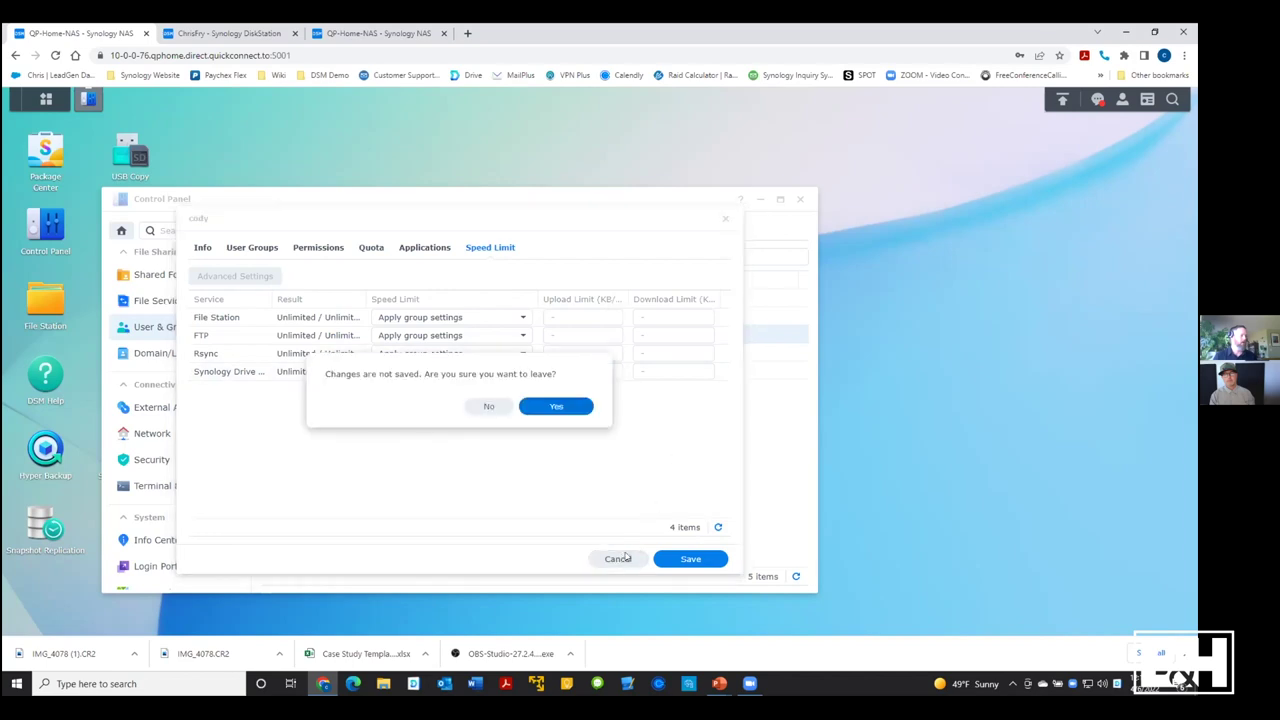
pyautogui.click(554, 406)
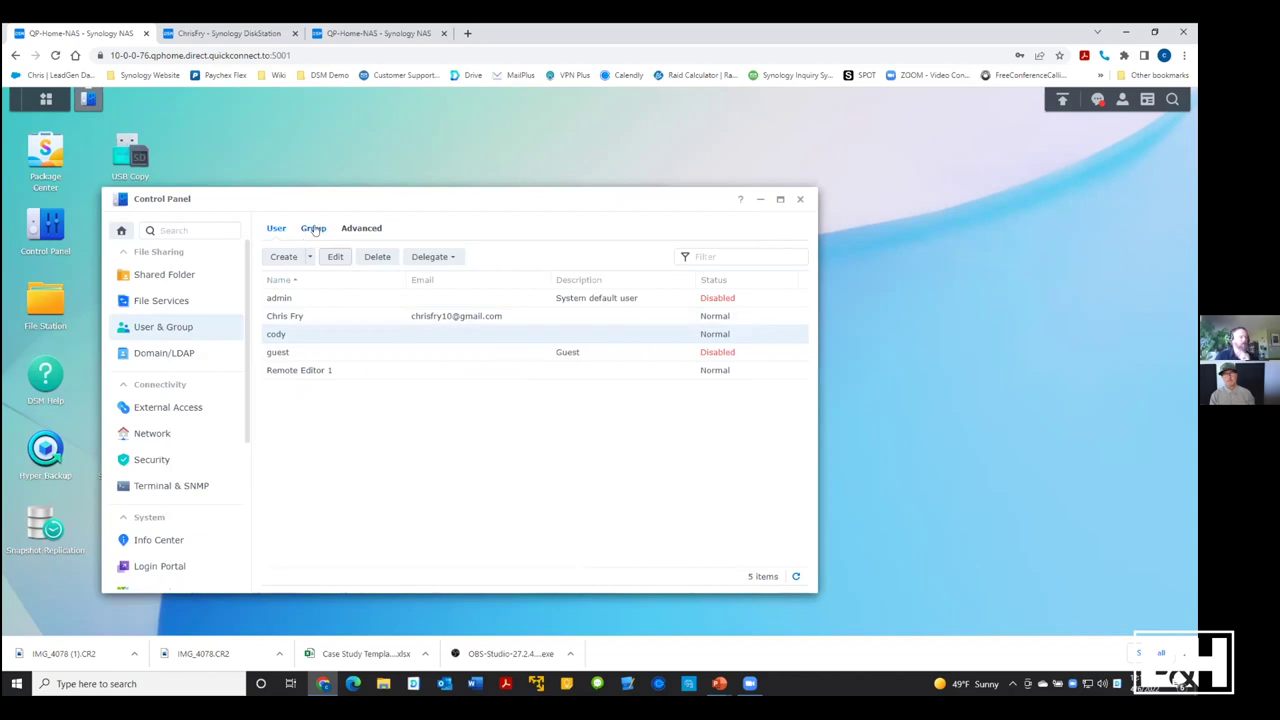
# Start a new group named TEST with one existing user as member, proceed to its shared folder permissions, and abandon it
pyautogui.click(314, 229)
pyautogui.click(283, 257)
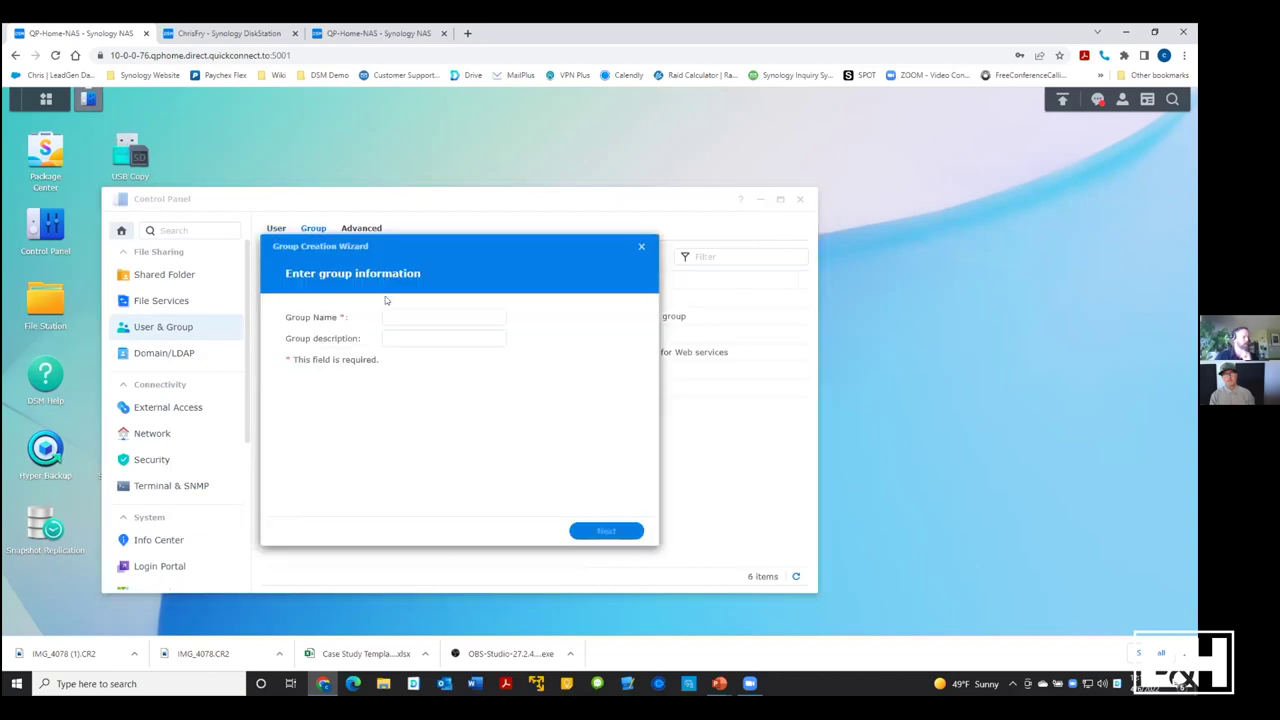
pyautogui.click(431, 315)
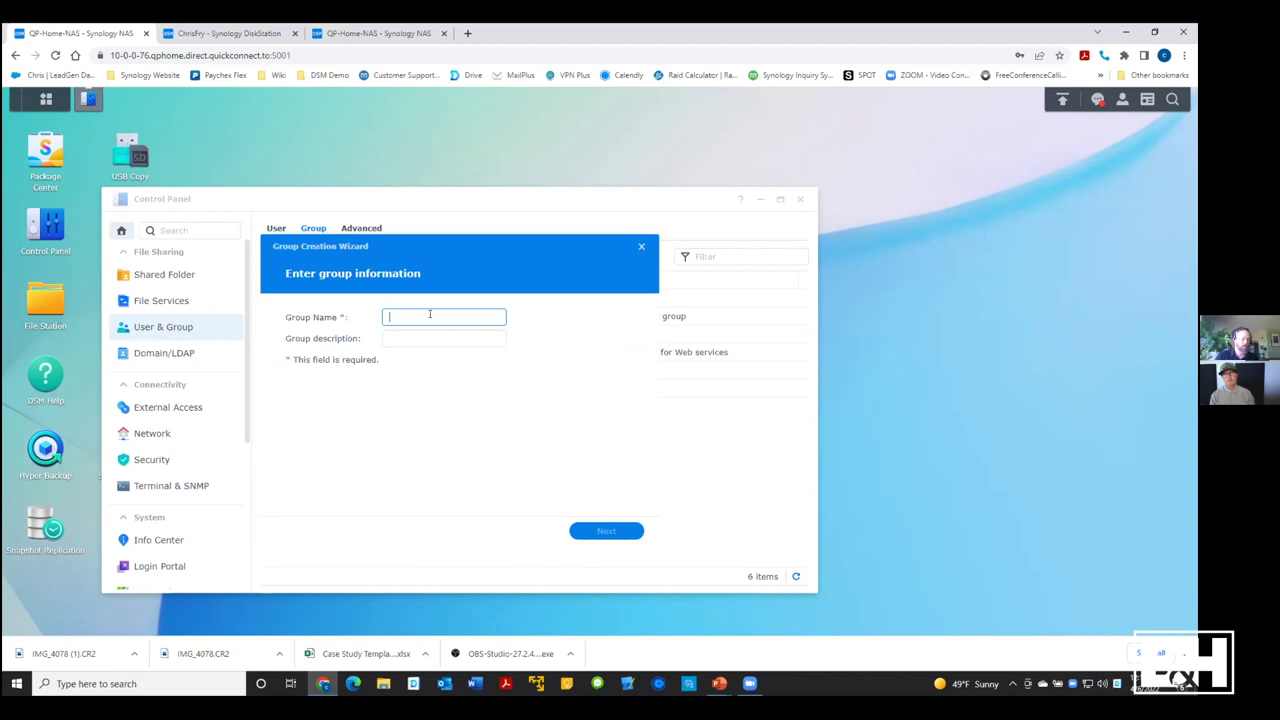
pyautogui.write('TEST')
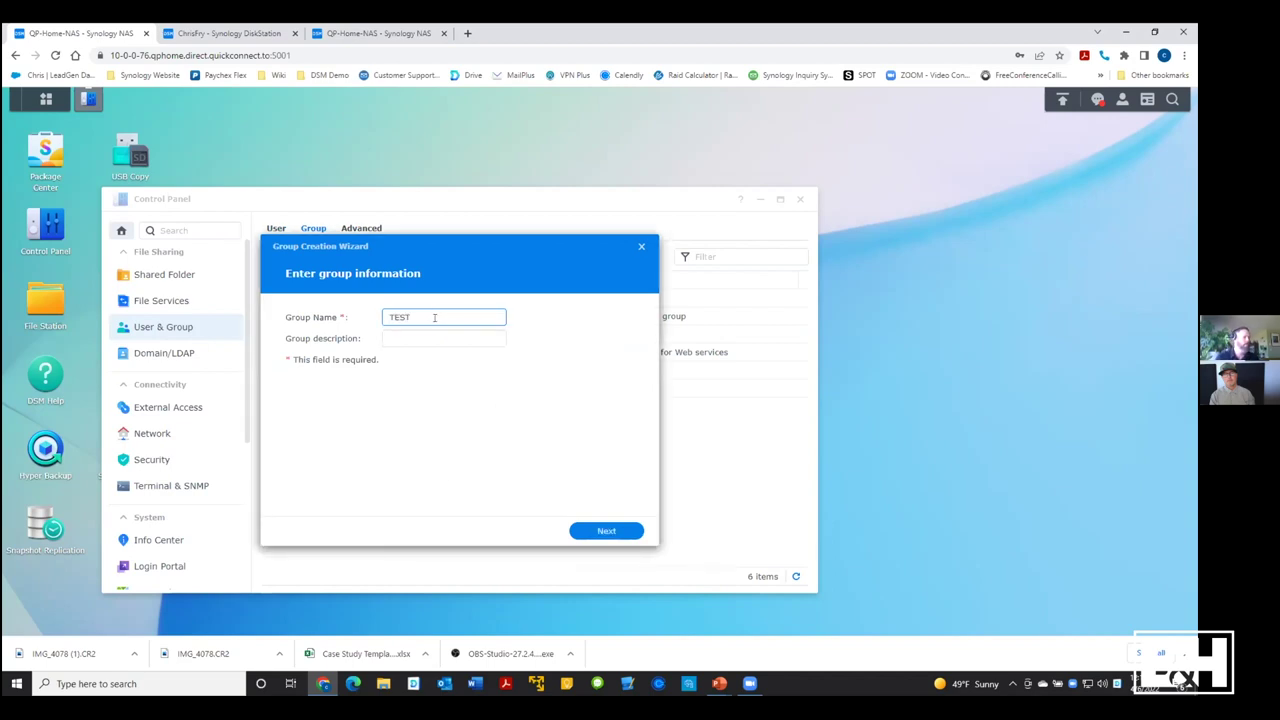
pyautogui.click(596, 530)
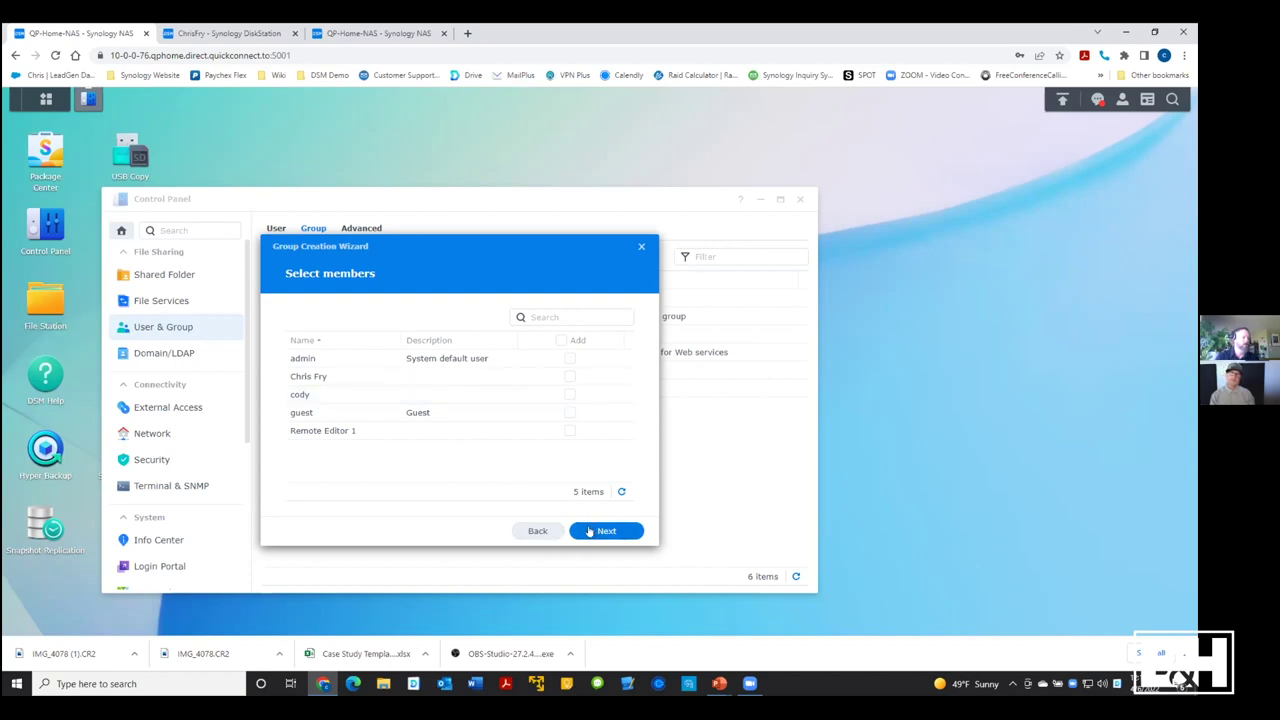
pyautogui.click(569, 376)
pyautogui.click(600, 531)
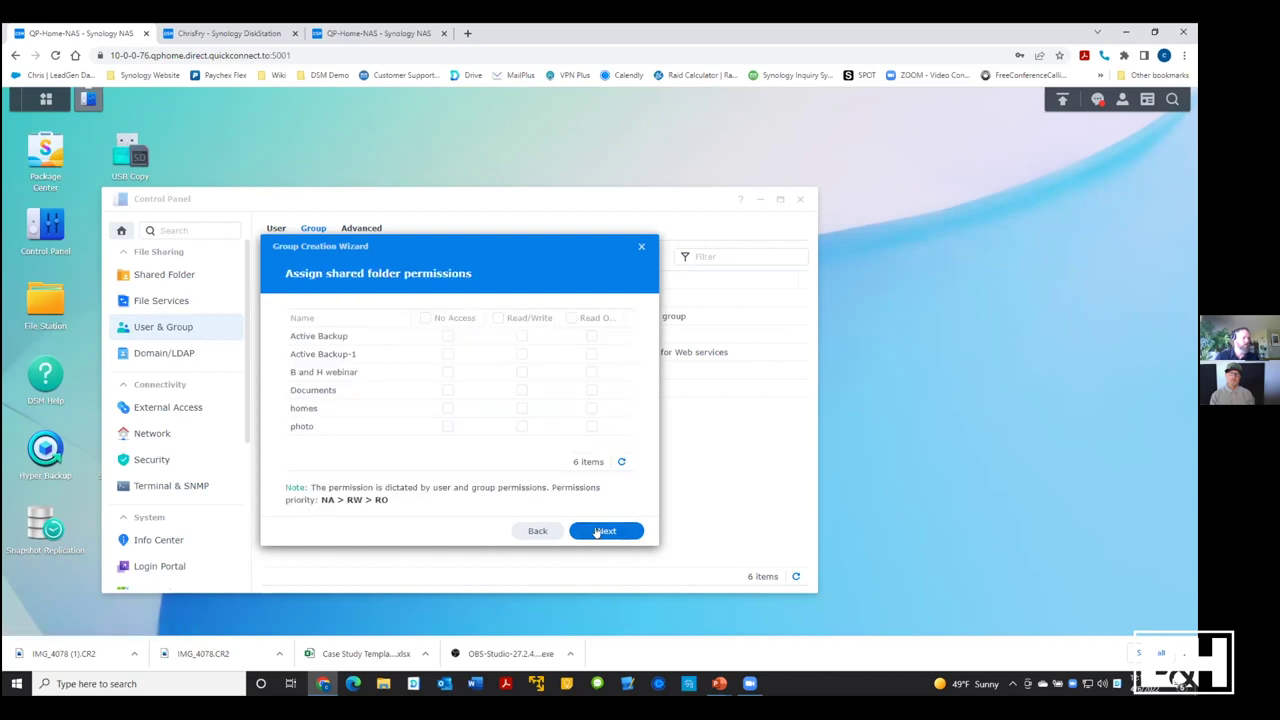
pyautogui.click(641, 247)
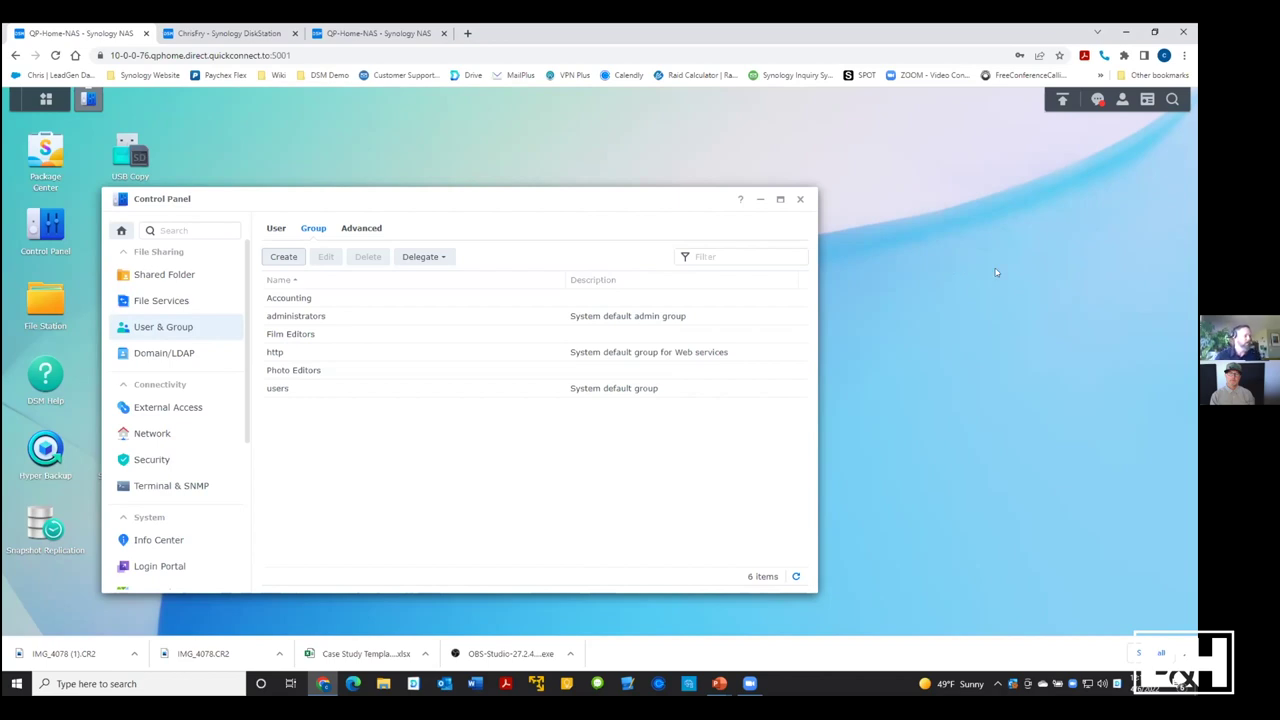
# Close Control Panel and open Package Center to look through all available packages
pyautogui.click(803, 201)
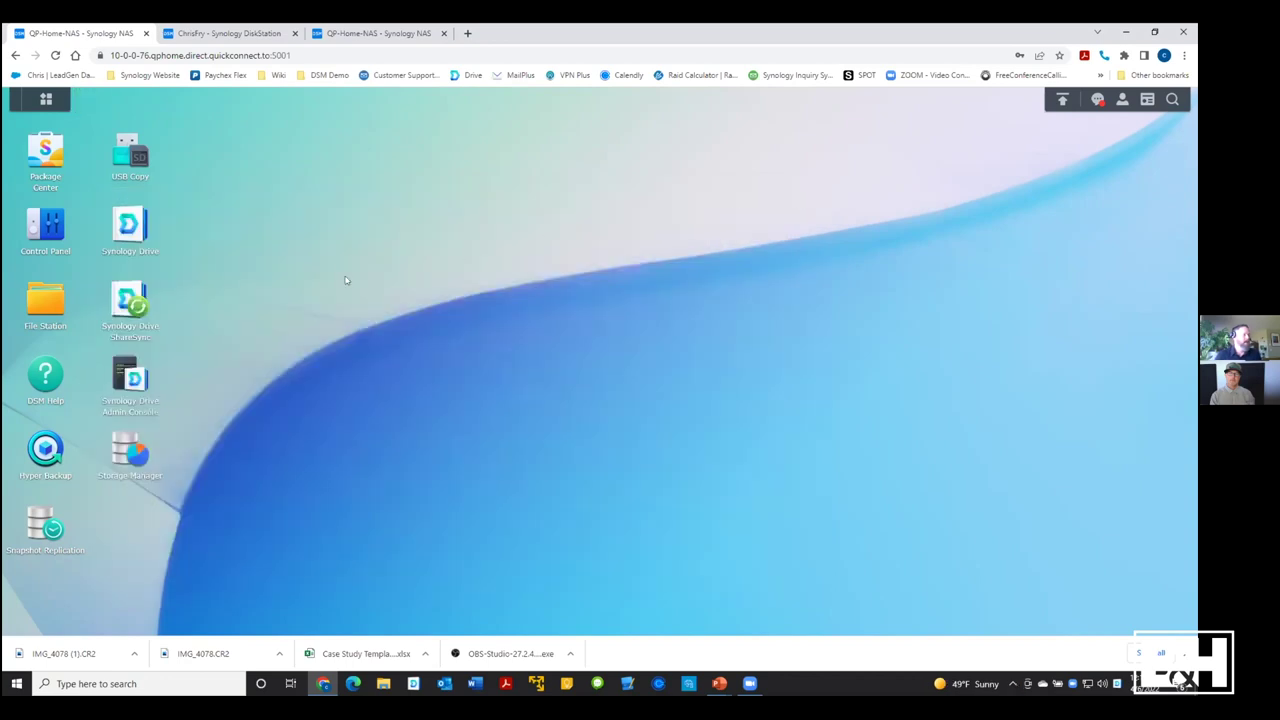
pyautogui.click(44, 154)
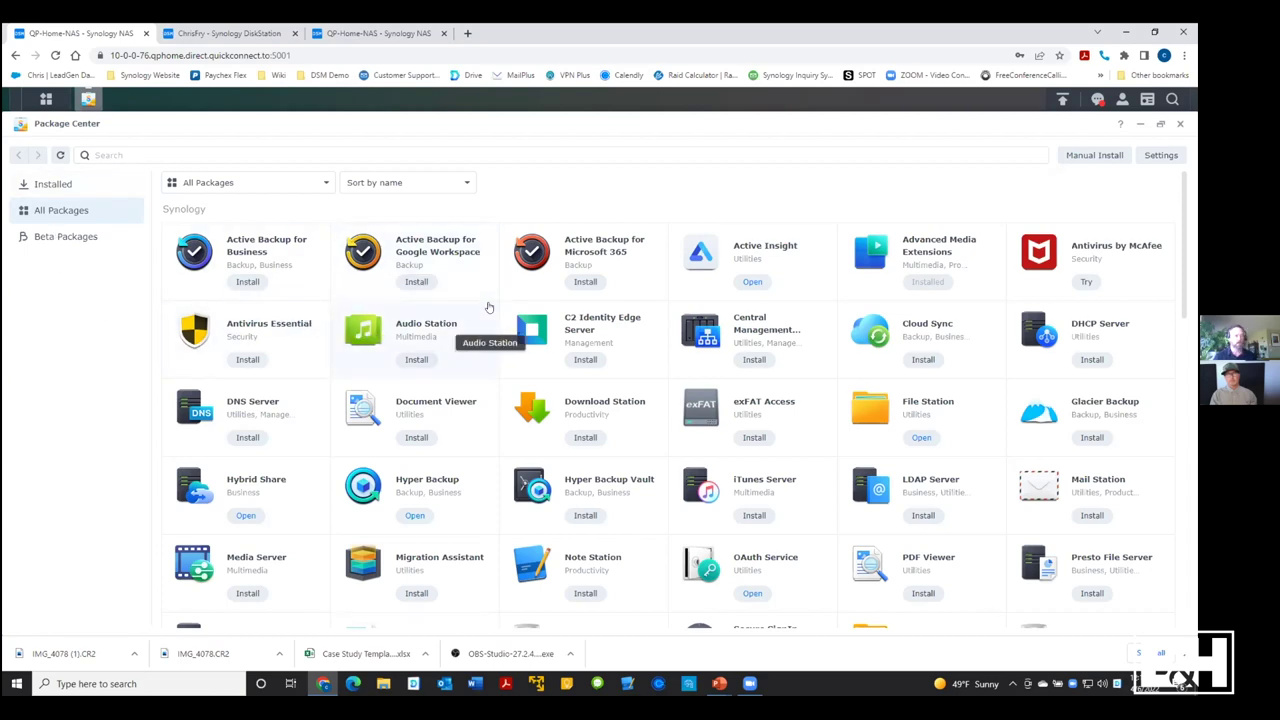
# Look through the Synology, Open Source and Contributor sections of all packages, return to the start of the list, and close Package Center
pyautogui.scroll(-5, 489, 304)
pyautogui.scroll(-3, 489, 307)
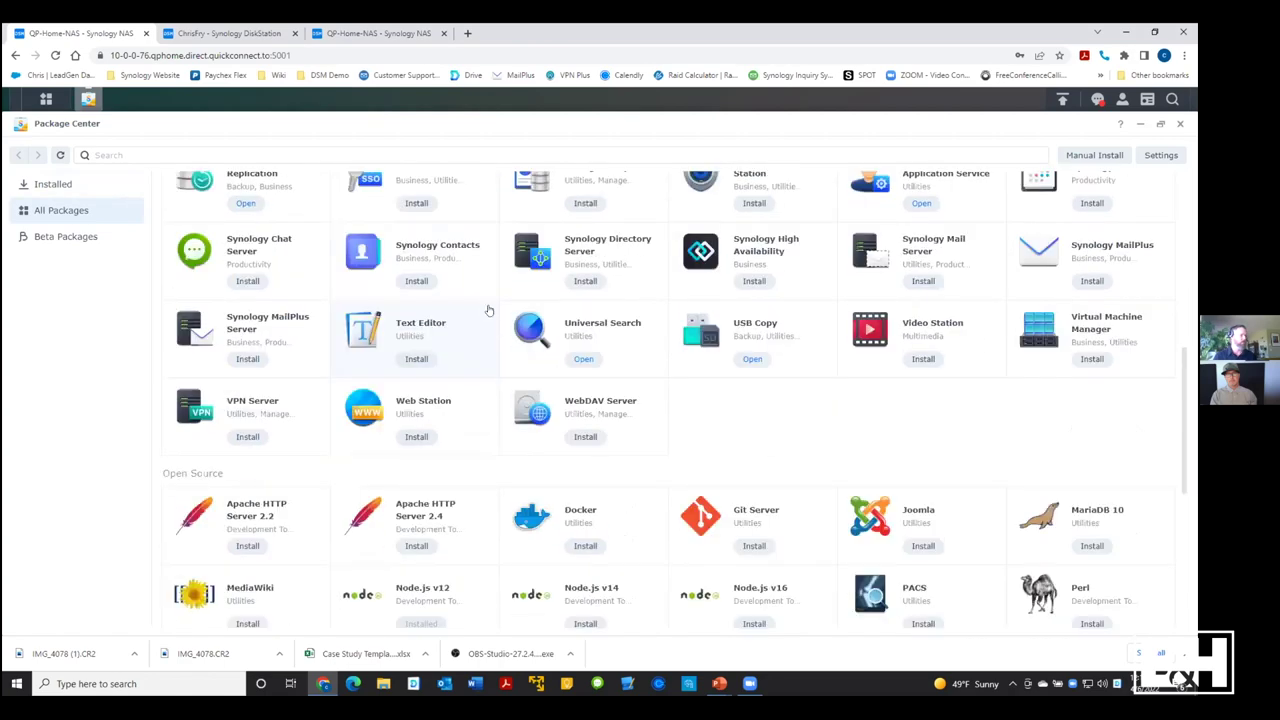
pyautogui.scroll(-2, 640, 448)
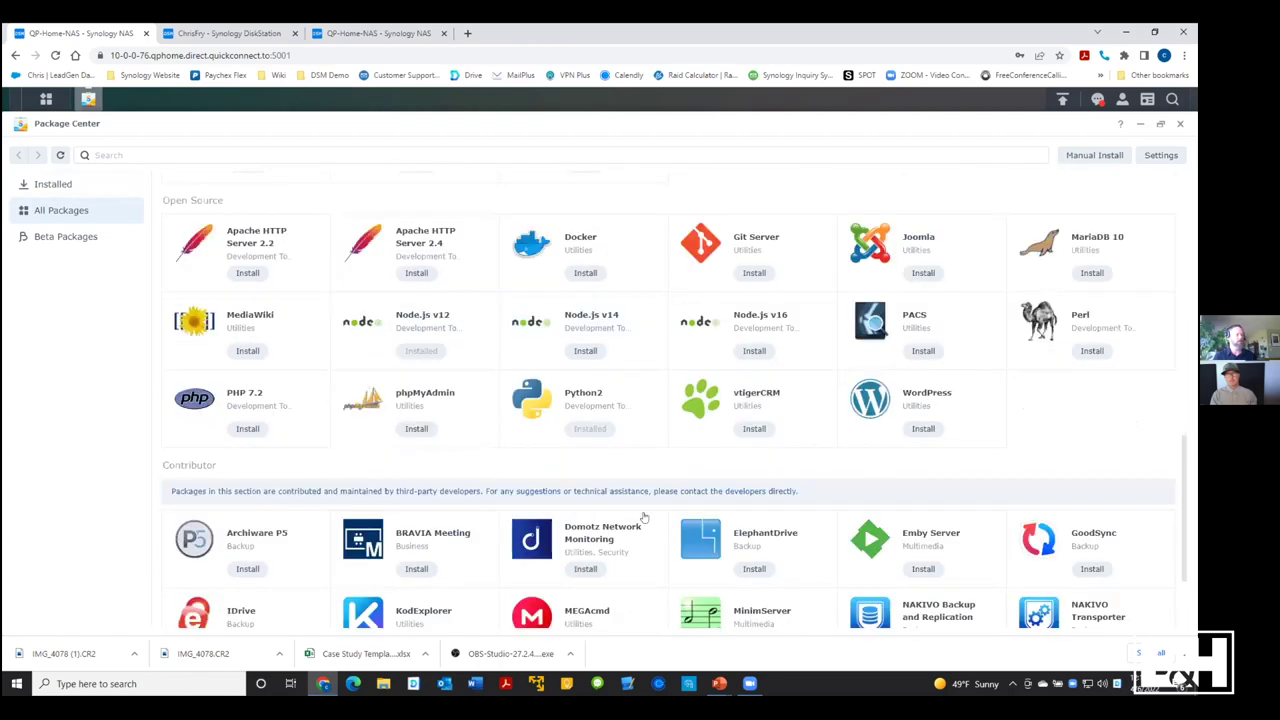
pyautogui.moveTo(1181, 486); pyautogui.dragTo(1178, 232)
pyautogui.scroll(3, 1160, 260)
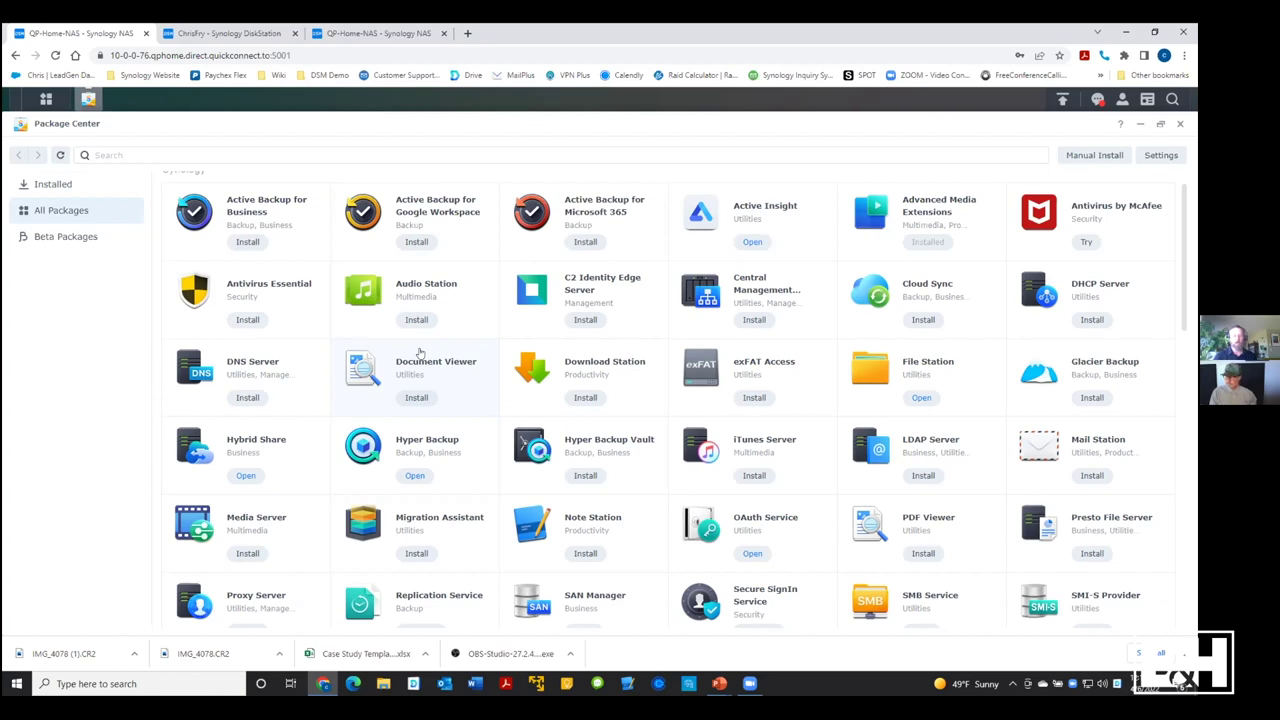
pyautogui.click(1178, 123)
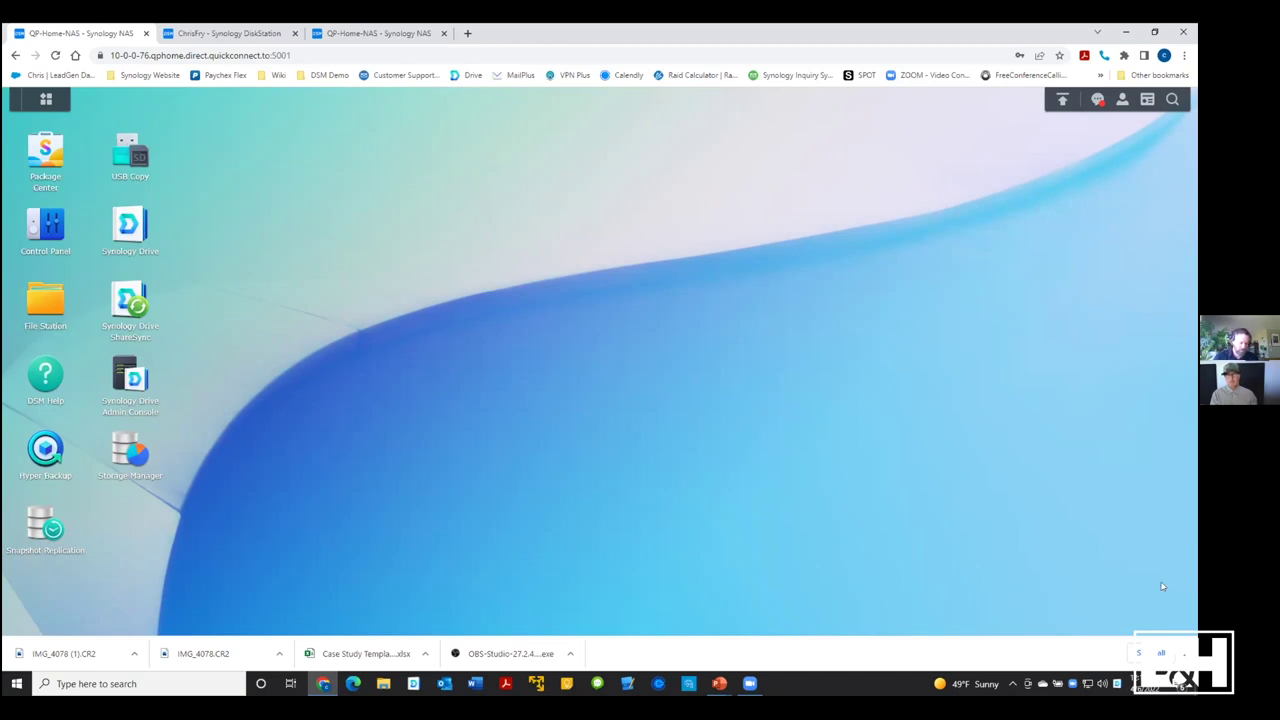
# Switch to the PowerPoint slide show and advance past the DSM overview demonstration slide
pyautogui.hotkey('alt', 'Tab')
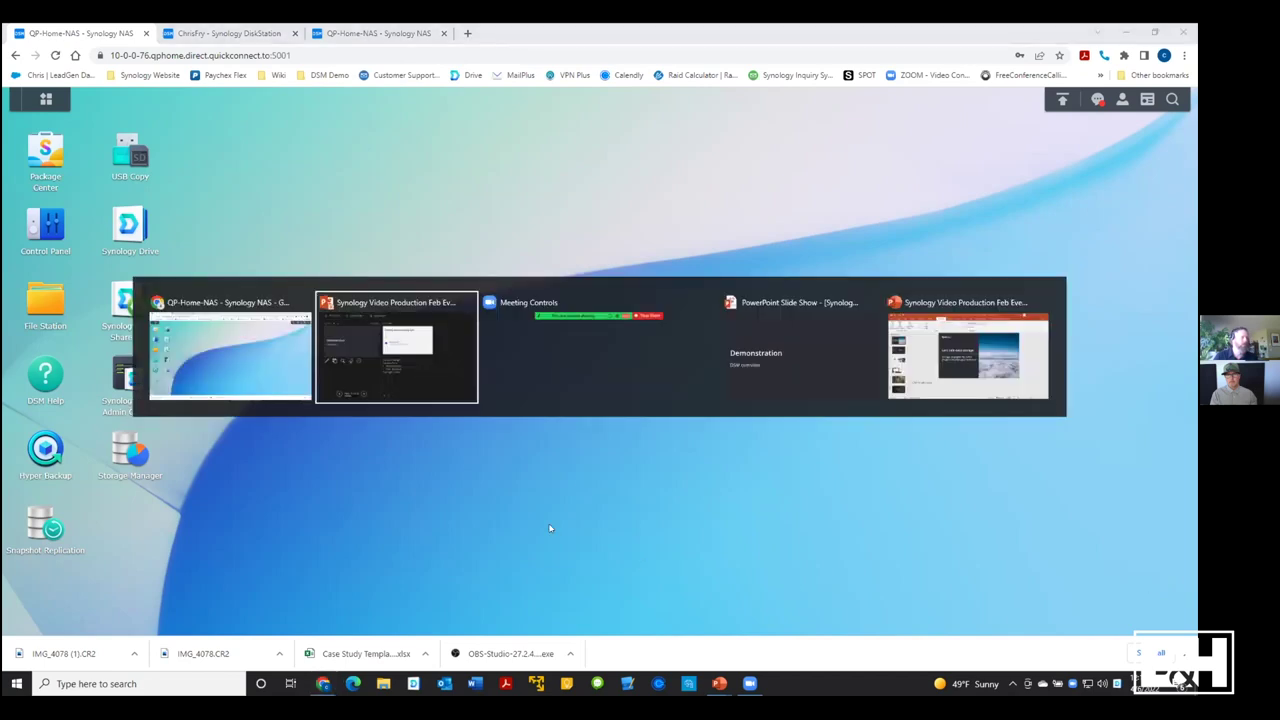
pyautogui.click(783, 366)
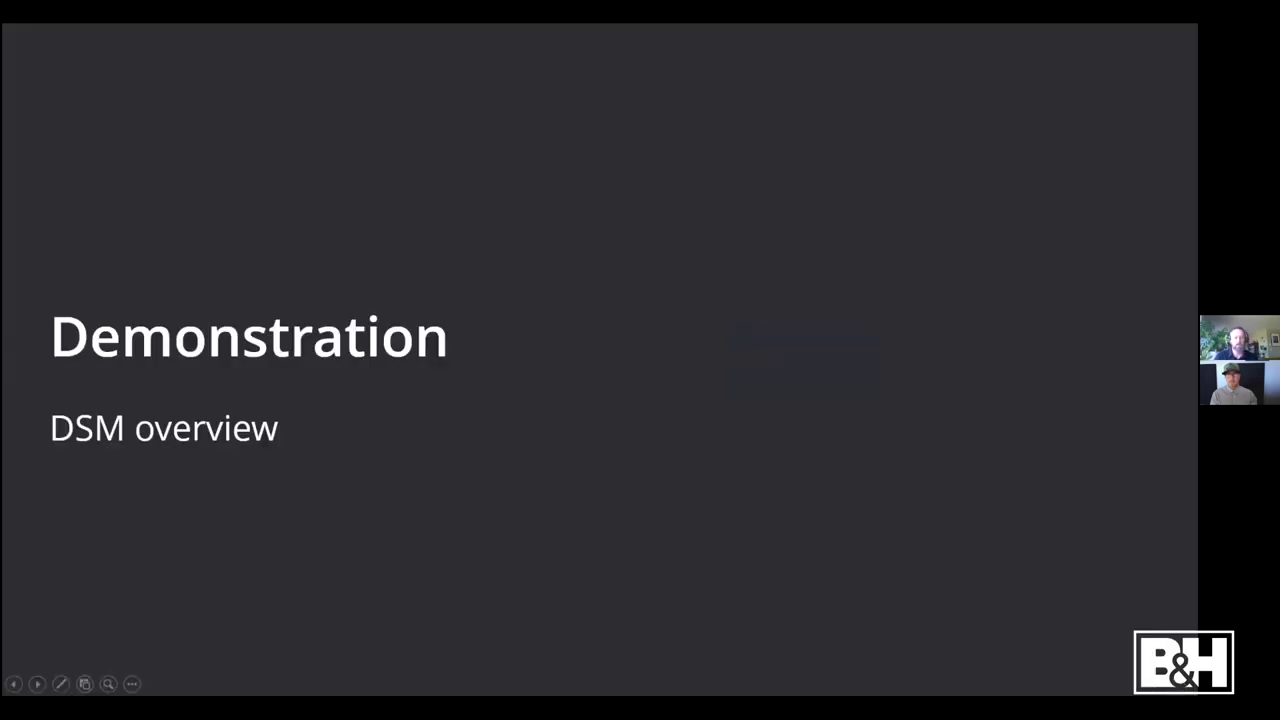
pyautogui.press('Right')
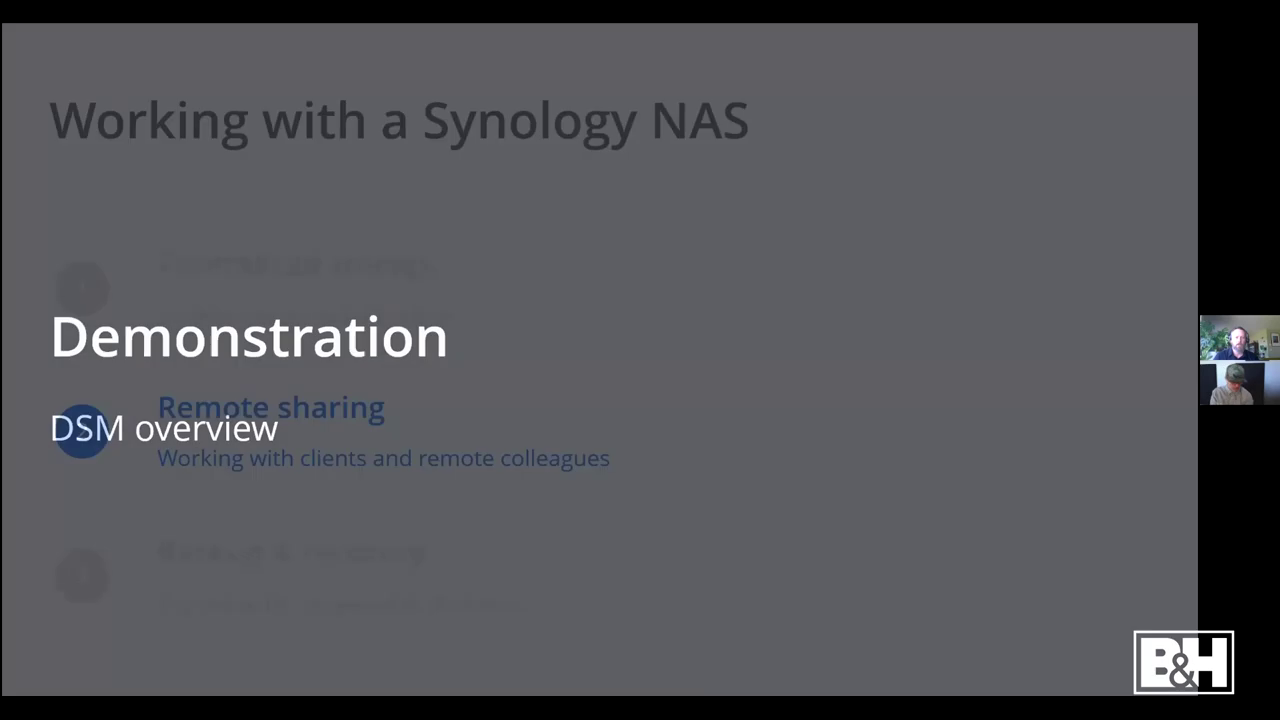
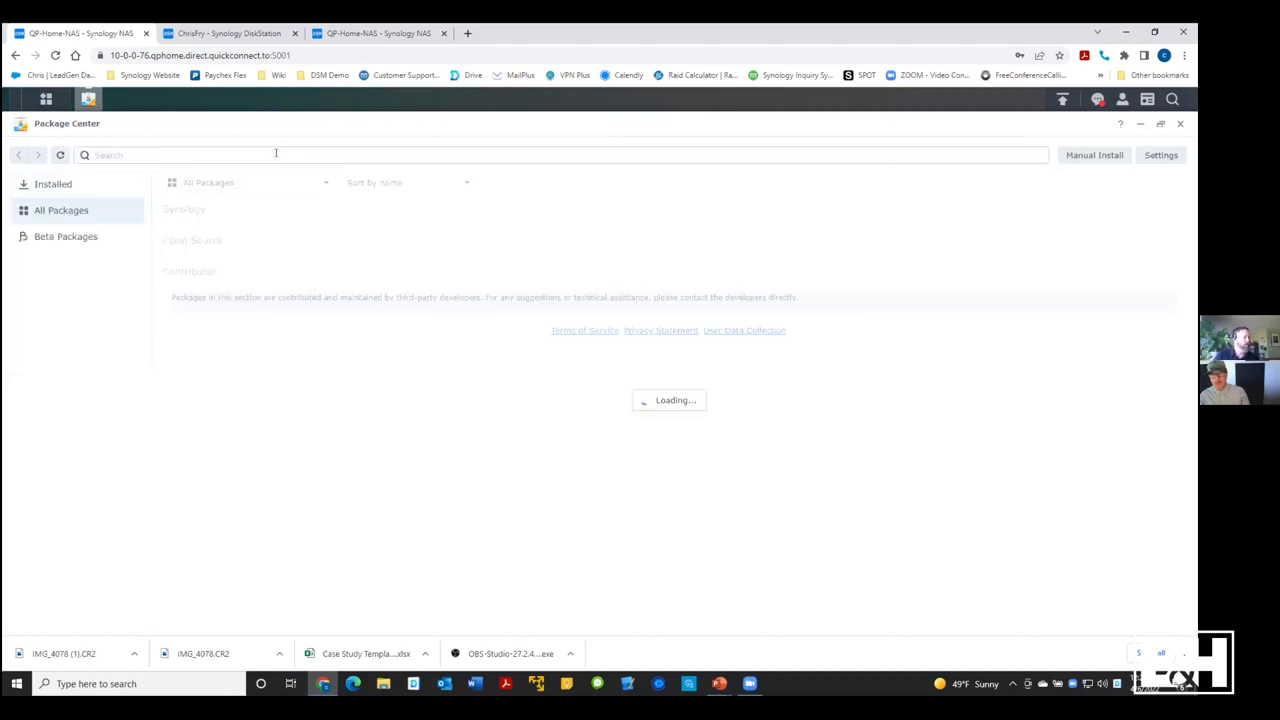
# Search Package Center for "drive", view the details of the Synology Drive Server package, and close Package Center
pyautogui.click(273, 151)
pyautogui.write('drive')
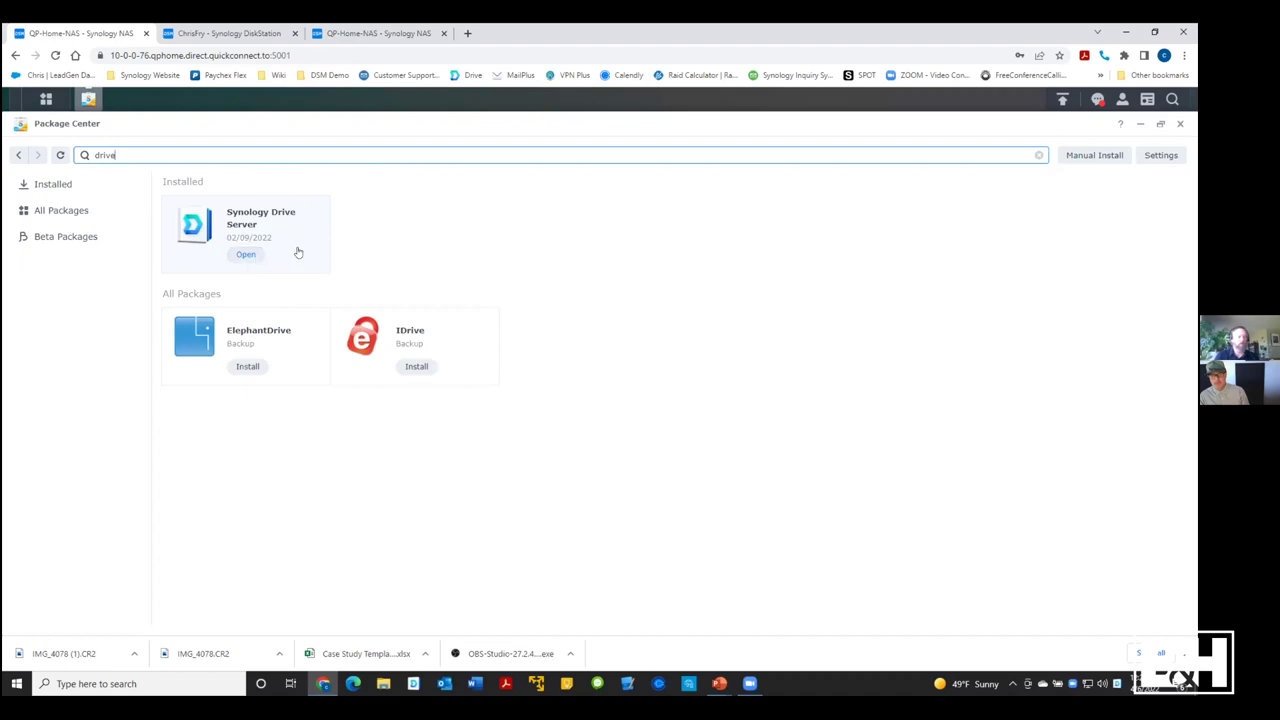
pyautogui.click(260, 214)
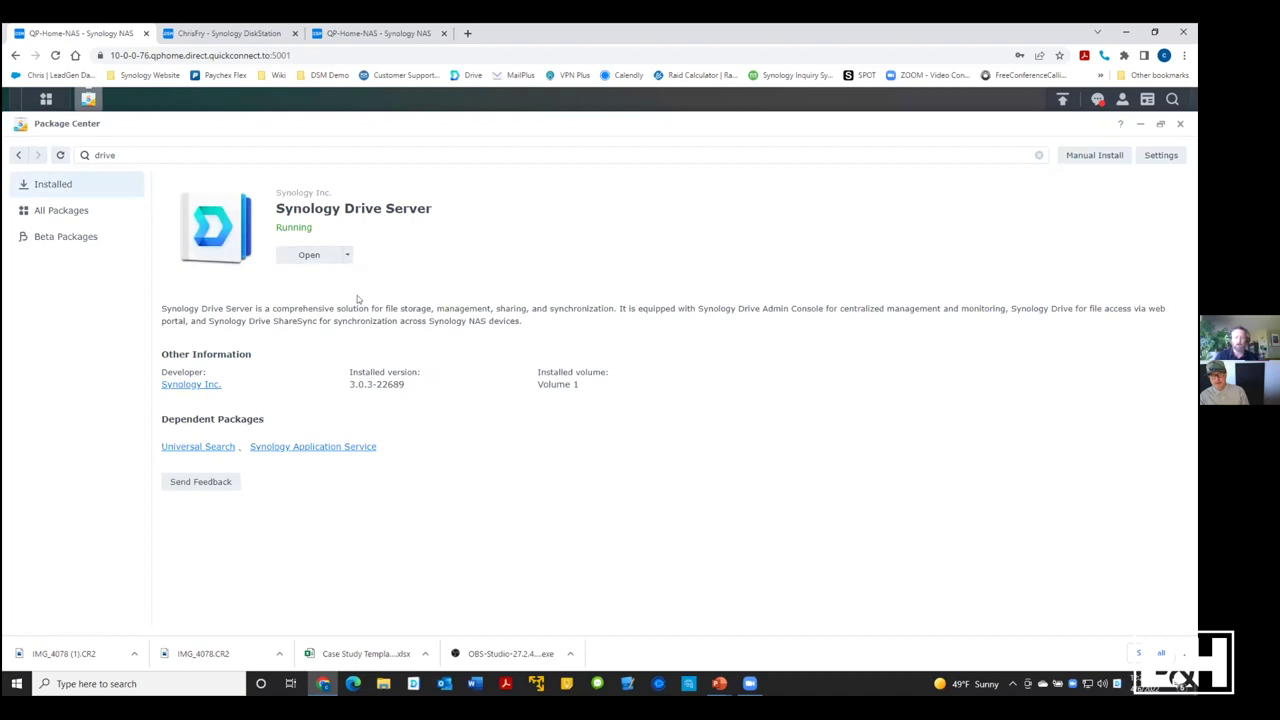
pyautogui.click(1179, 124)
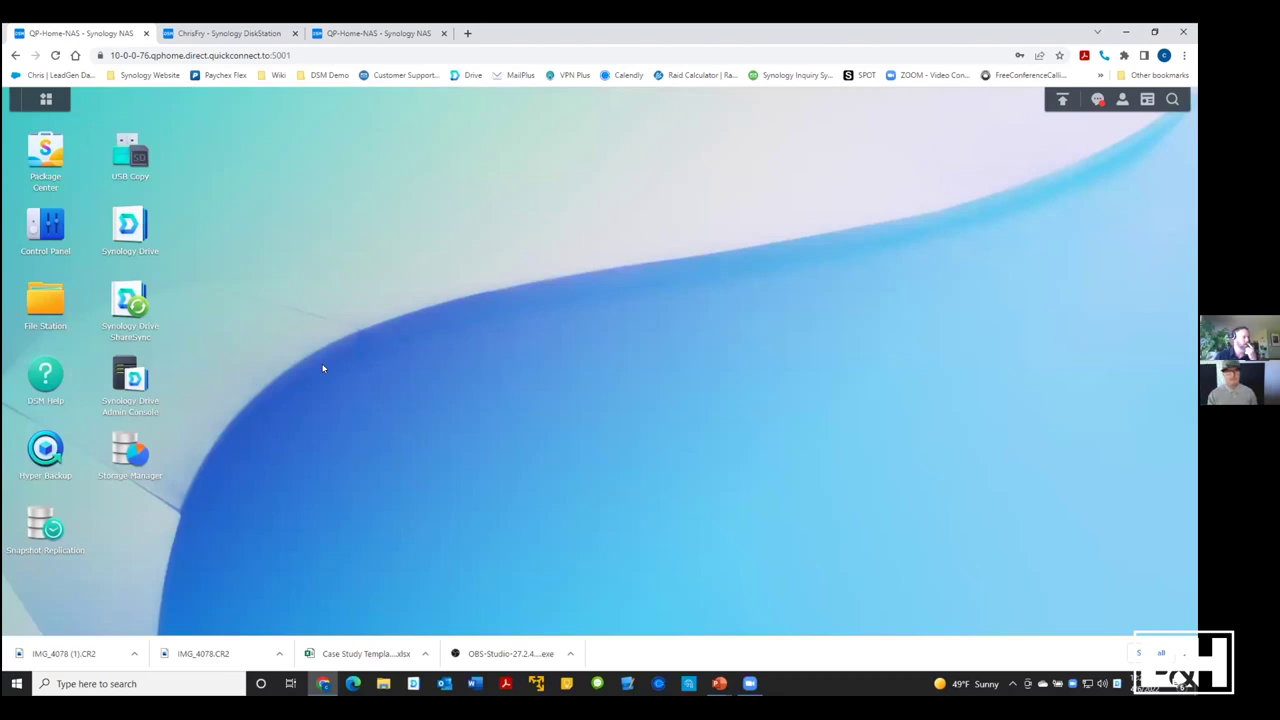
# Open Synology Drive, view My Drive, Team Folder, Shared with me and Shared with others, and close it
pyautogui.click(122, 226)
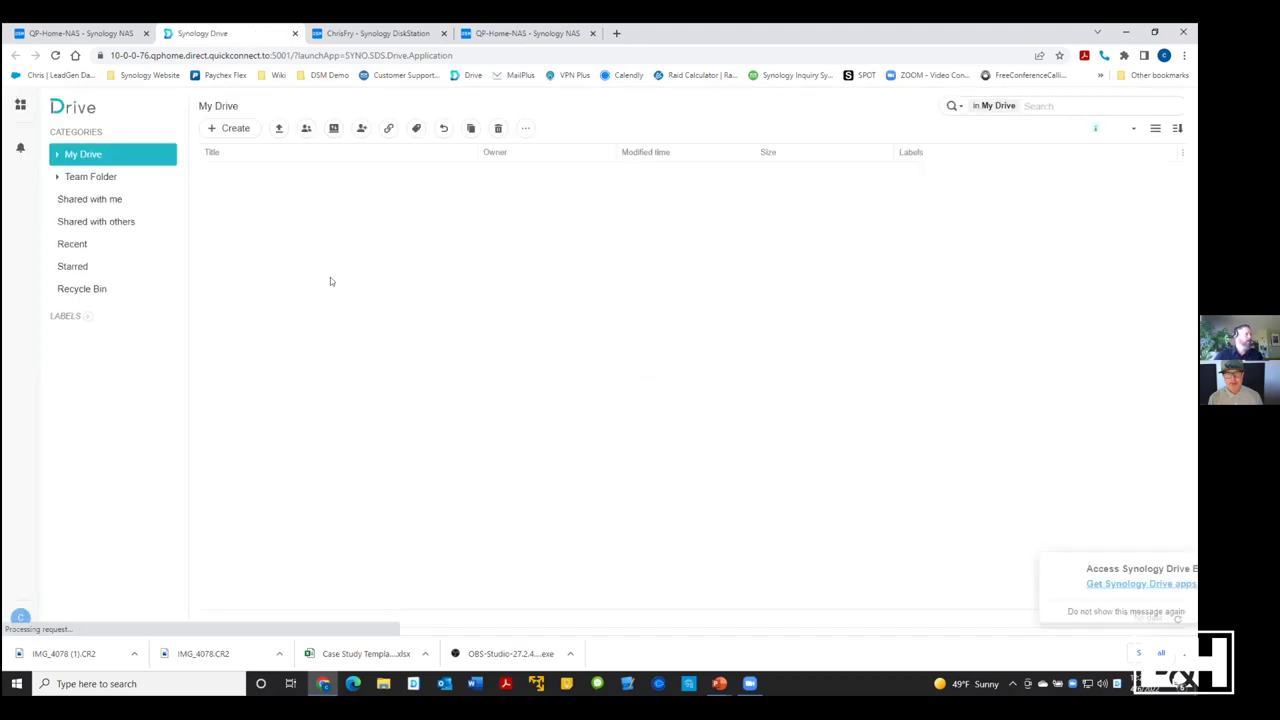
pyautogui.click(80, 156)
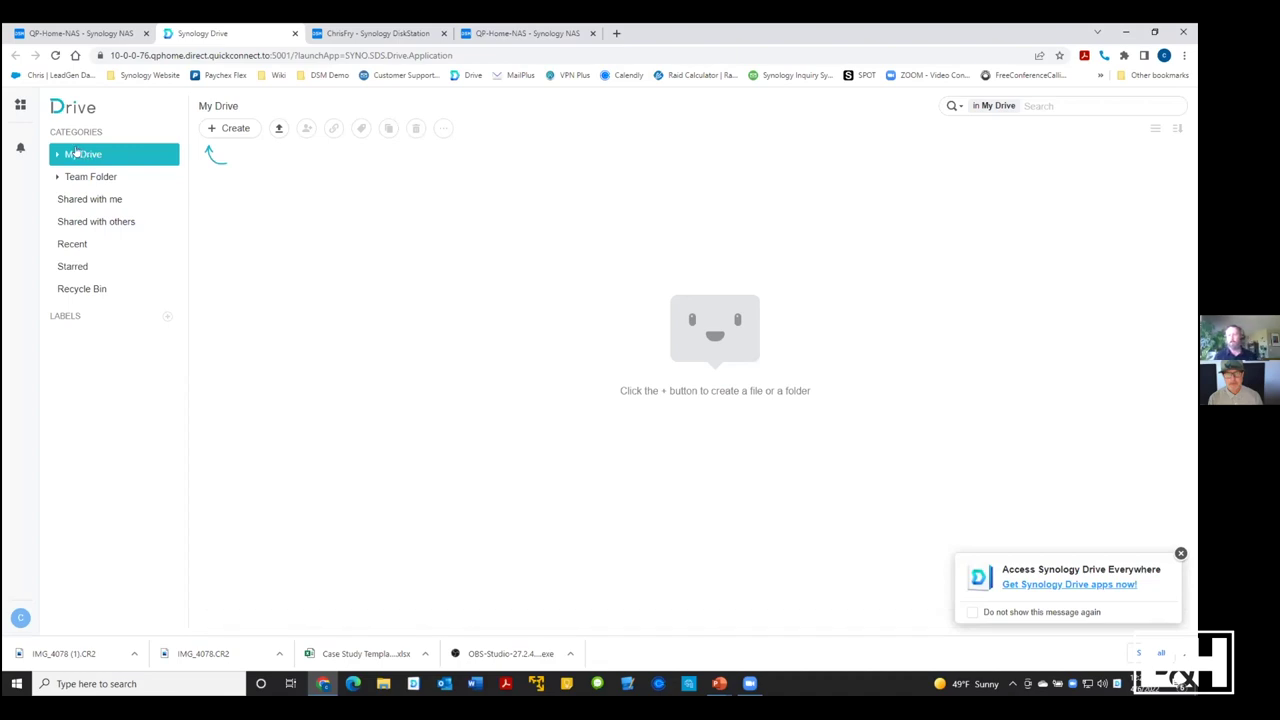
pyautogui.click(78, 177)
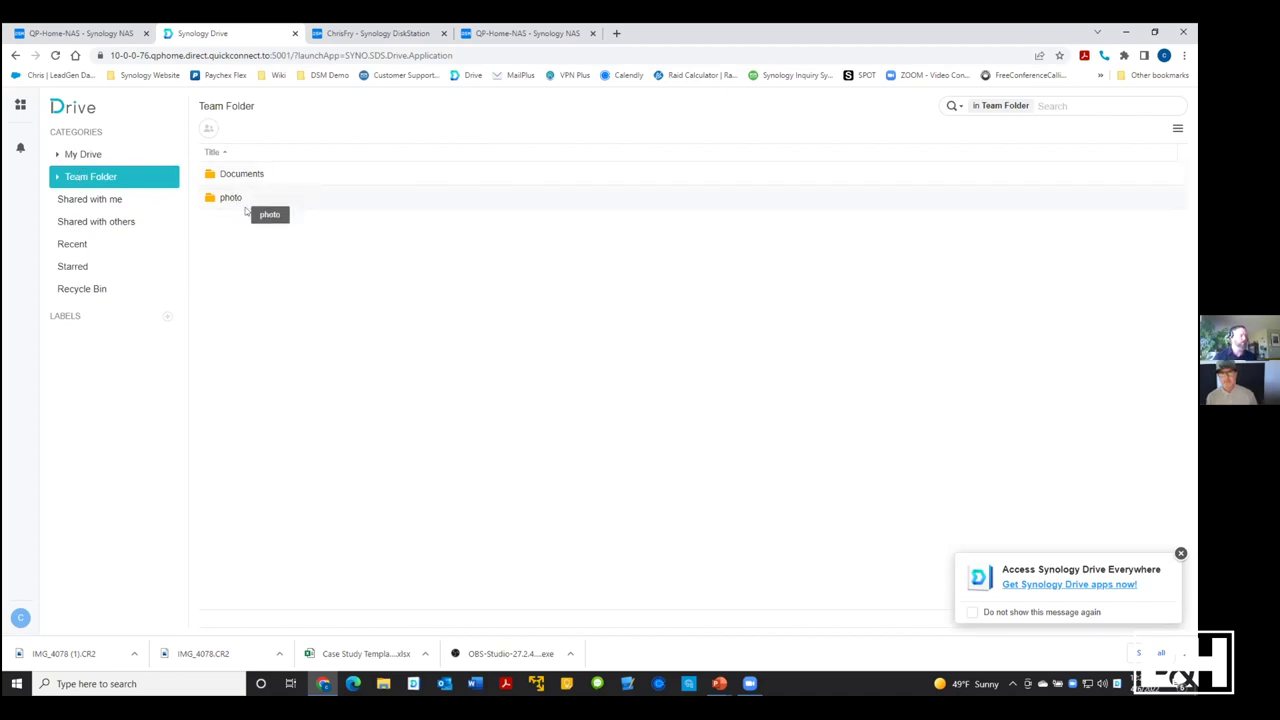
pyautogui.click(96, 200)
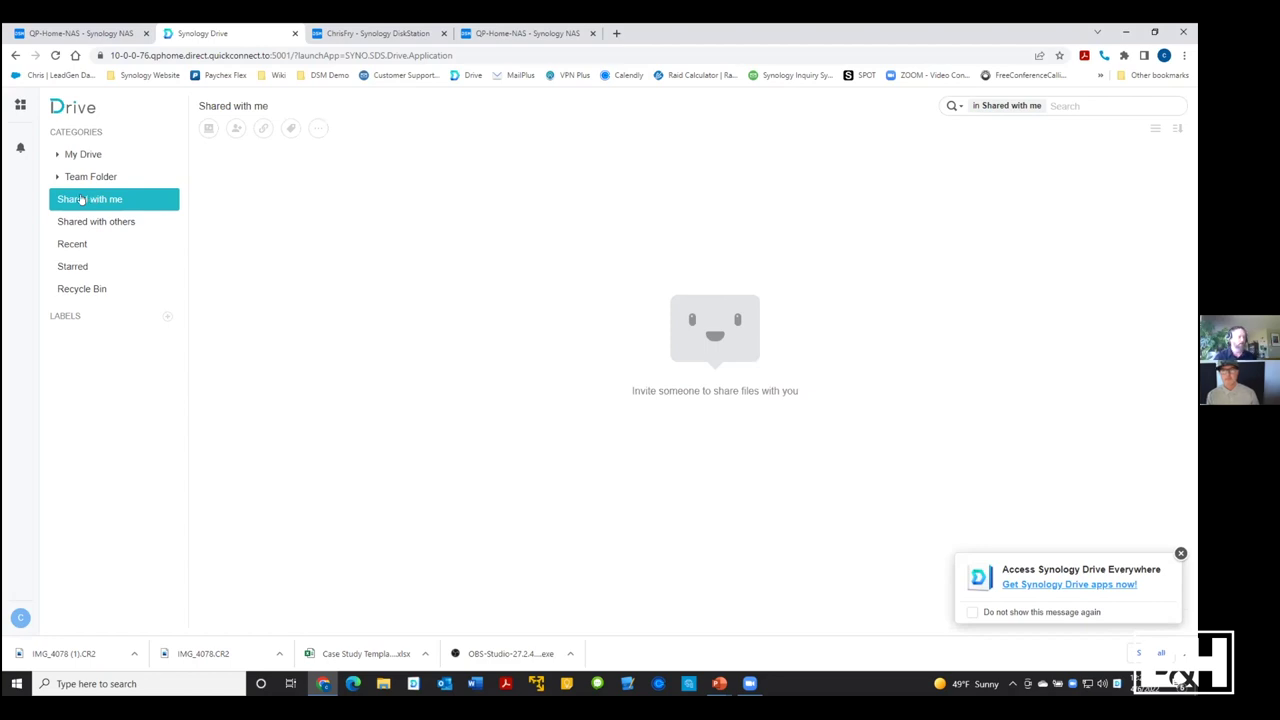
pyautogui.click(93, 221)
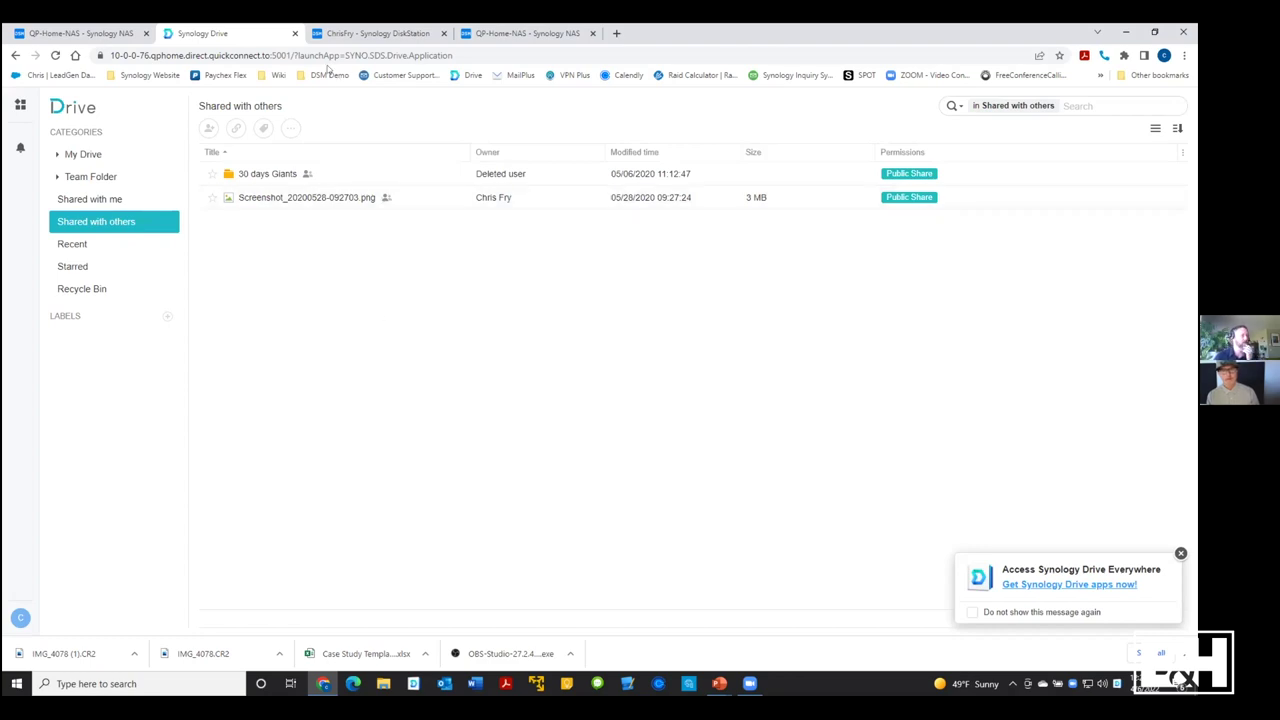
pyautogui.click(295, 33)
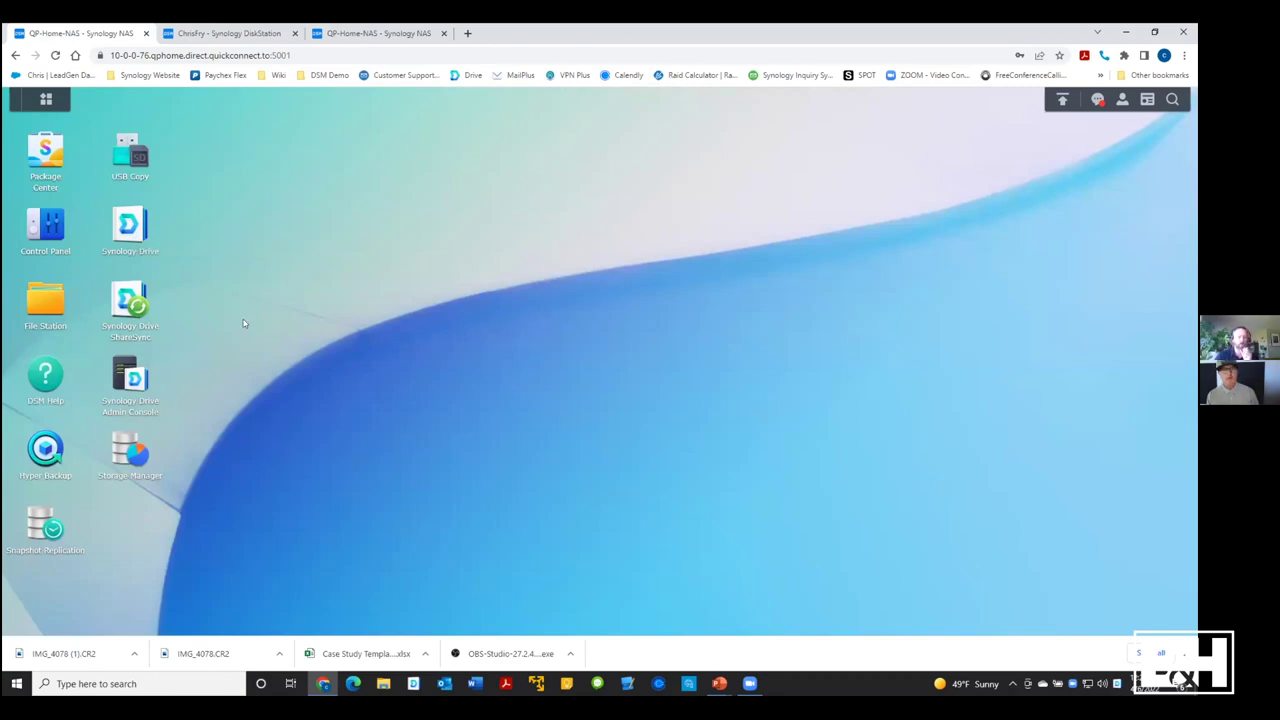
# Open Synology Drive ShareSync, view the remote NAS connection form in its setup wizard, and leave without connecting
pyautogui.click(123, 308)
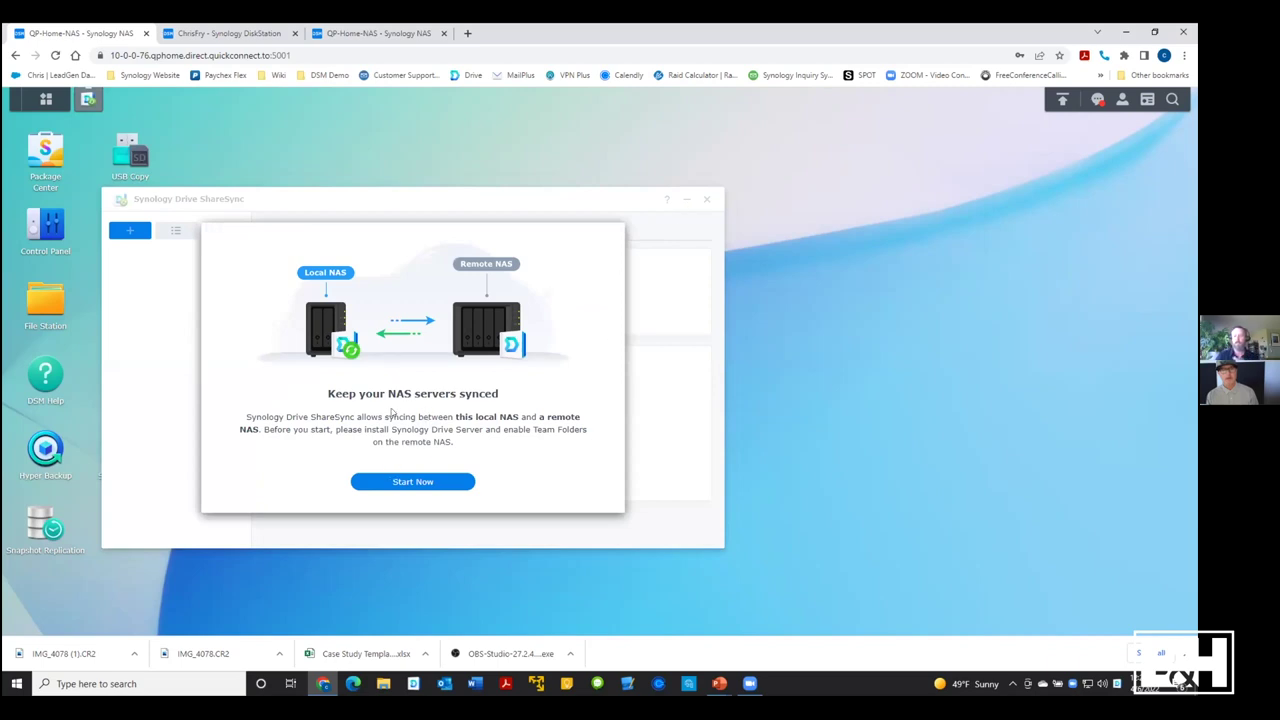
pyautogui.click(411, 482)
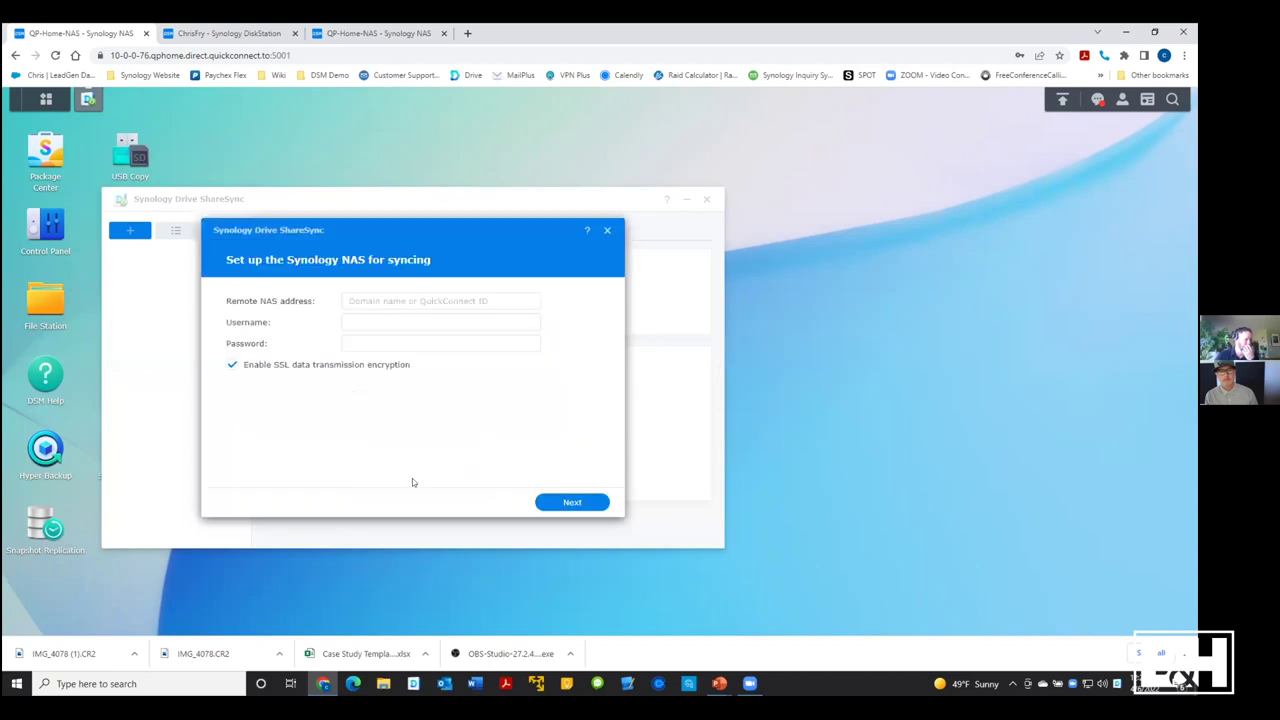
pyautogui.click(420, 300)
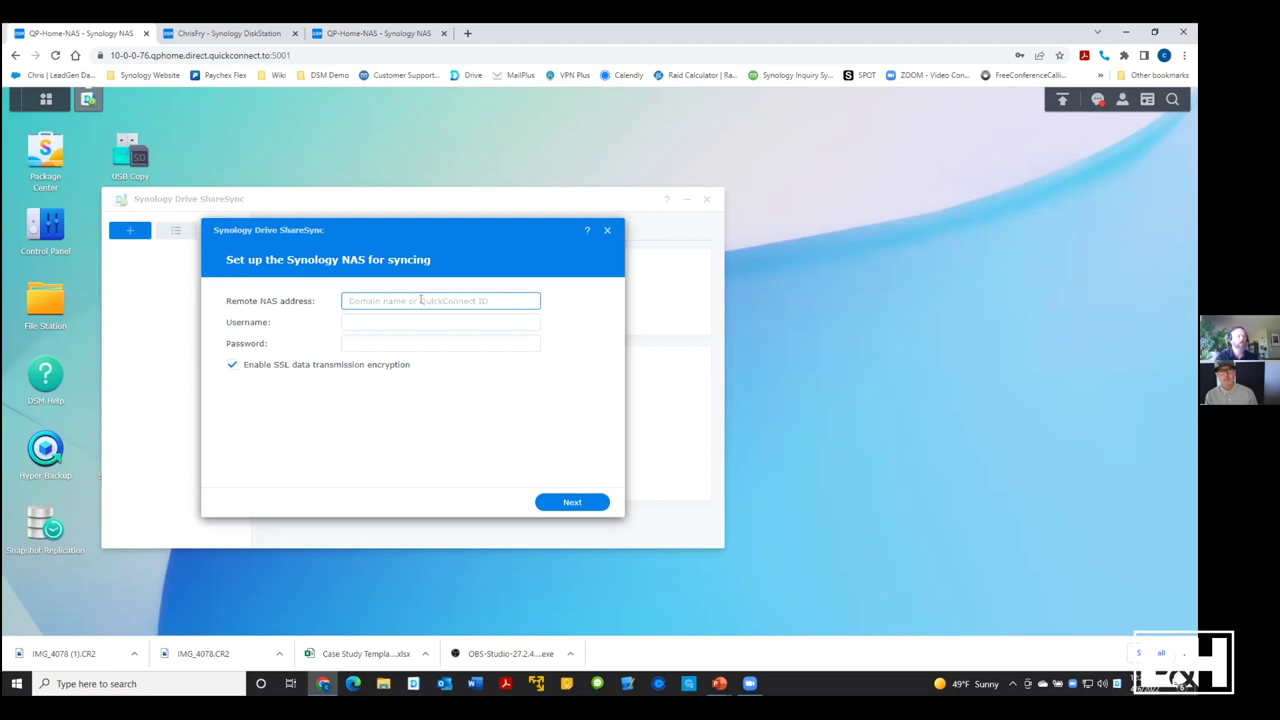
pyautogui.click(605, 232)
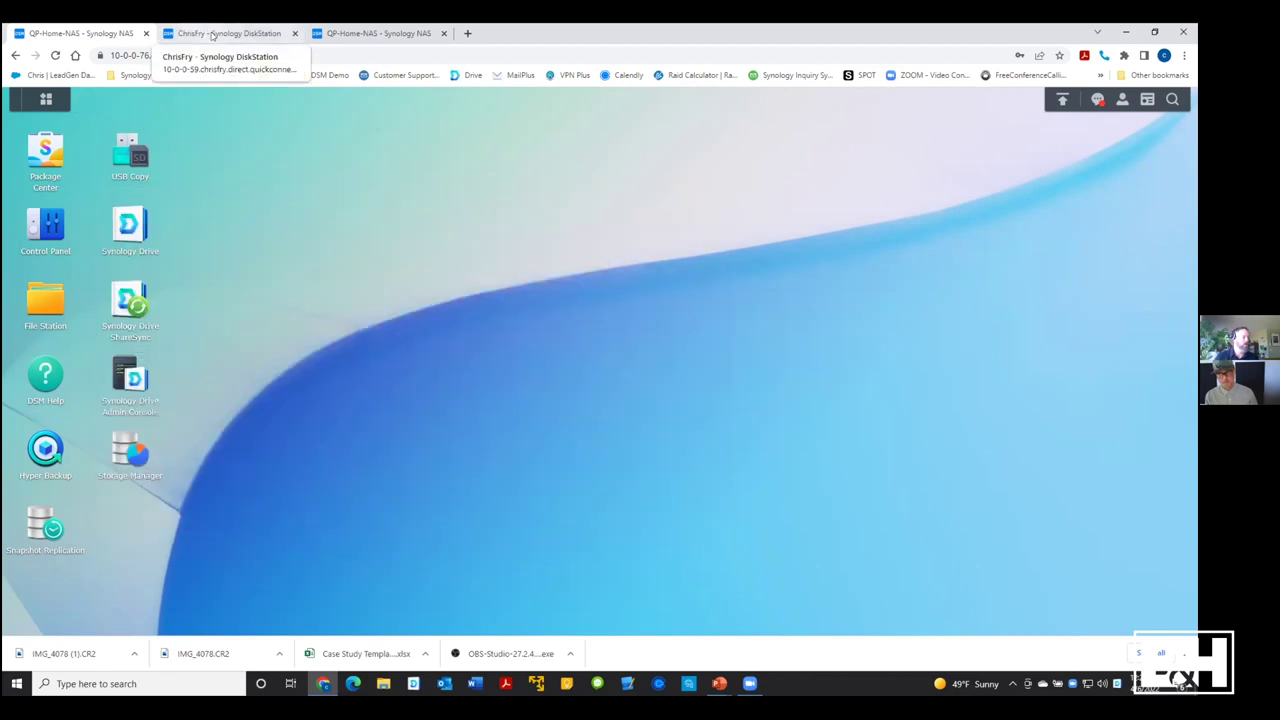
# Switch to the other NAS's DSM session and review the connection overview and synced folders in Synology Drive ShareSync, closing it when done
pyautogui.click(212, 35)
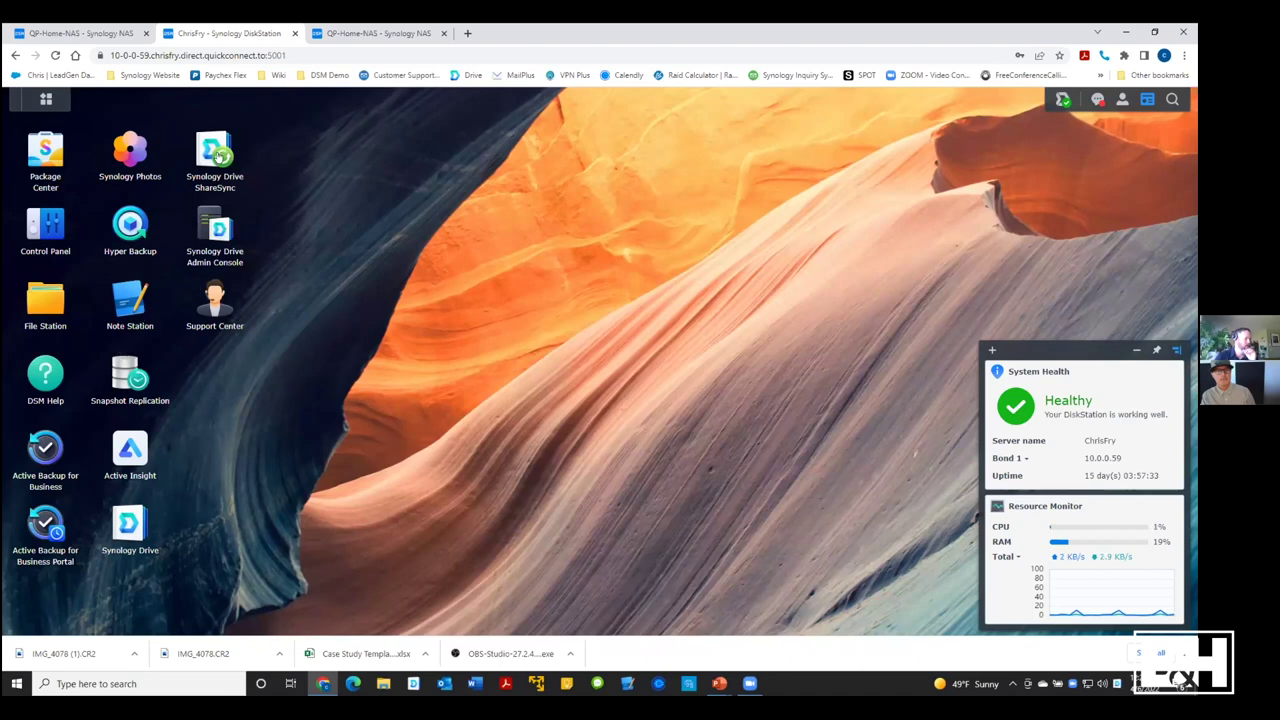
pyautogui.click(217, 155)
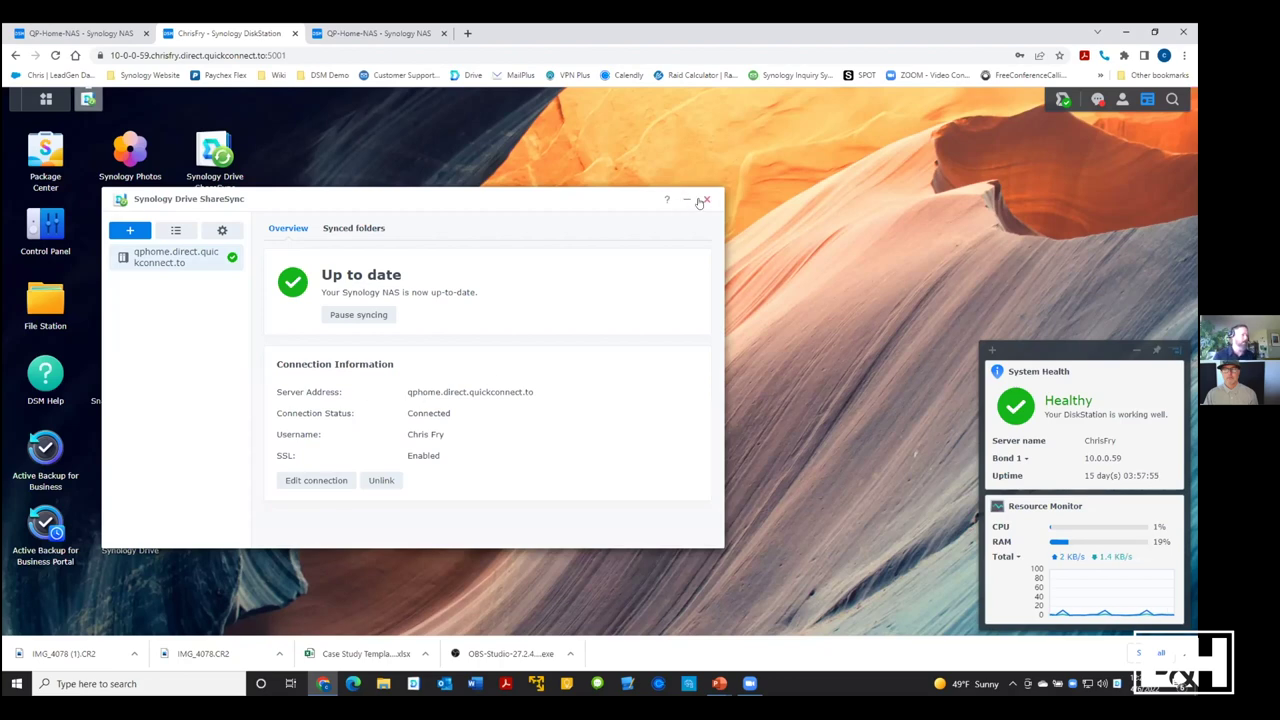
pyautogui.click(366, 228)
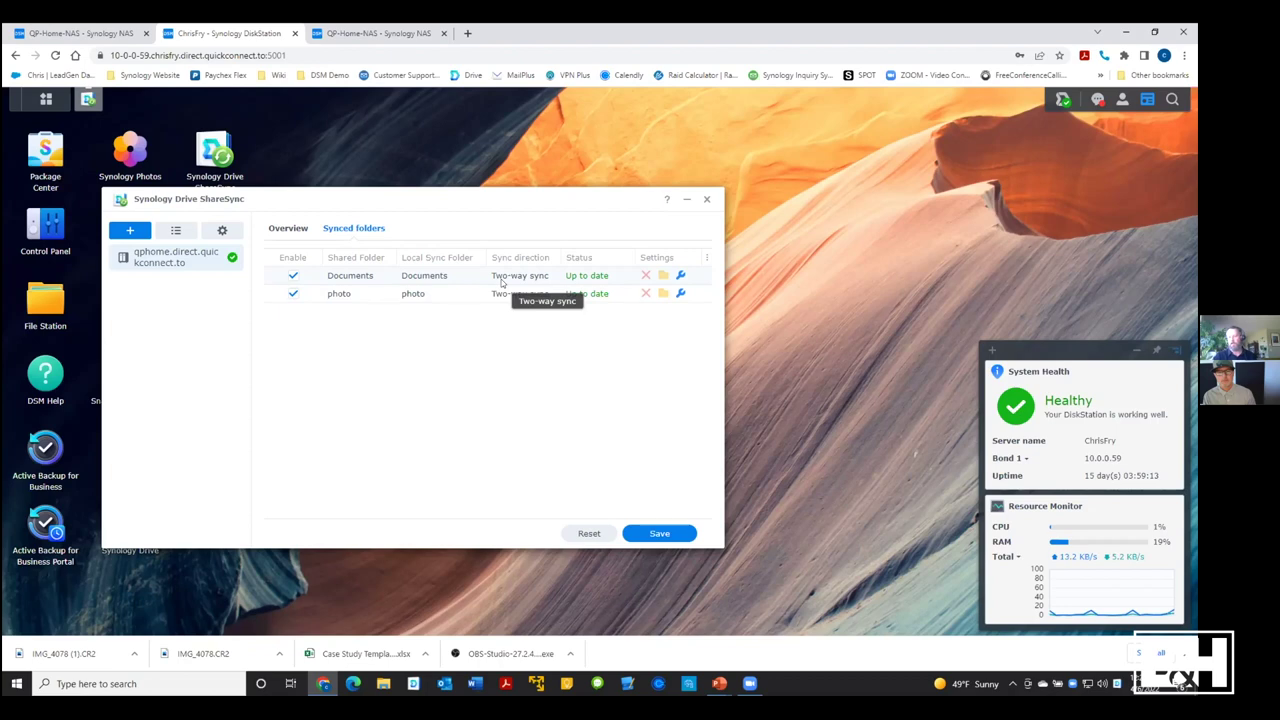
pyautogui.click(707, 200)
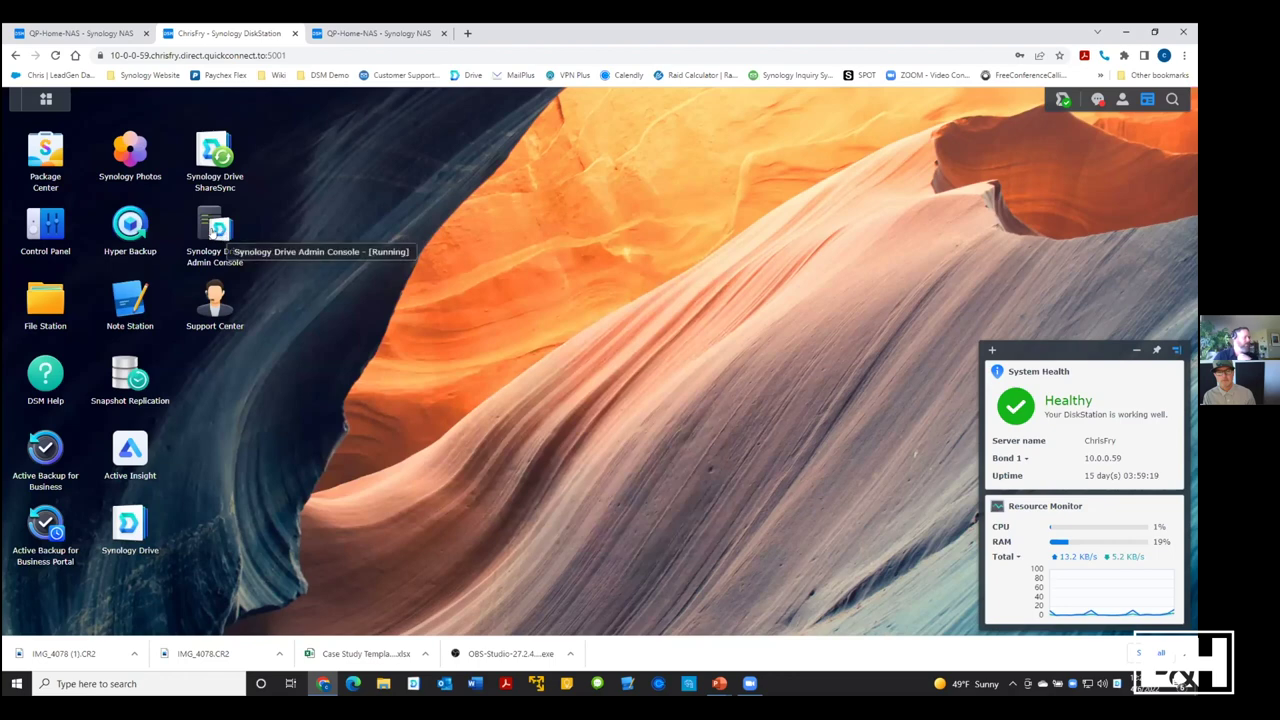
# Examine the overview, team folders and client list in Synology Drive Admin Console, and close it
pyautogui.click(212, 229)
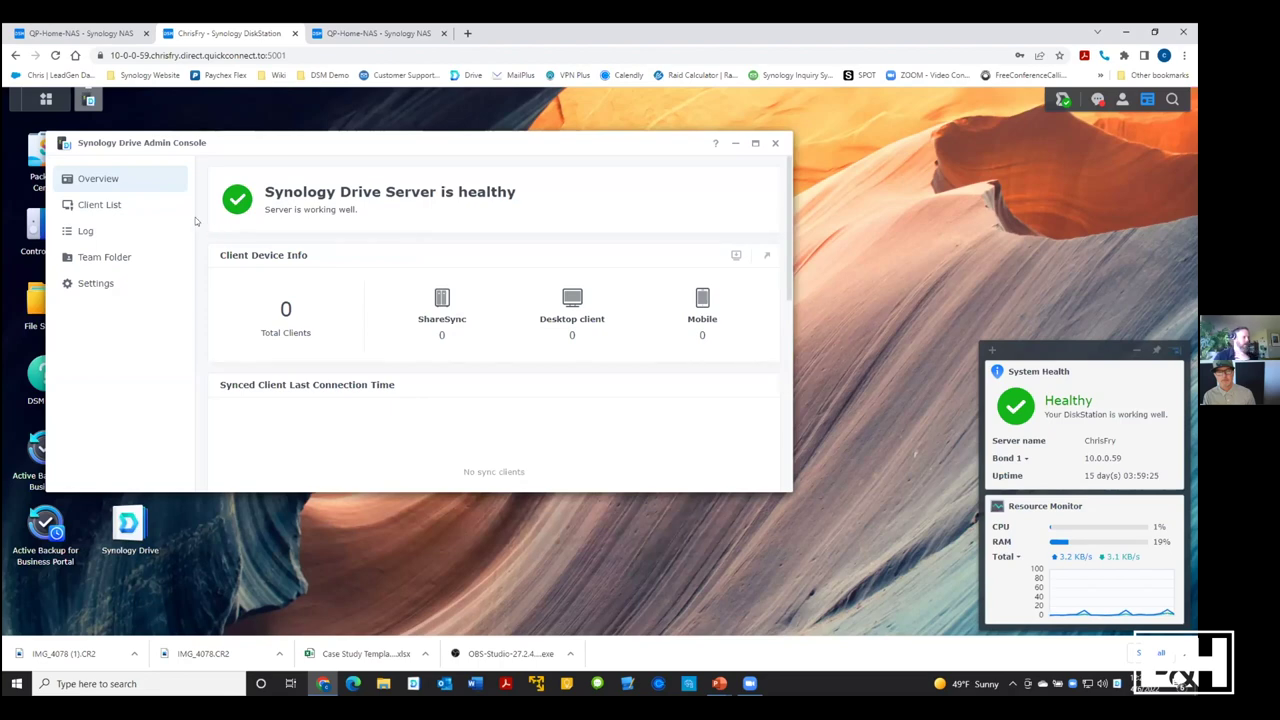
pyautogui.click(110, 257)
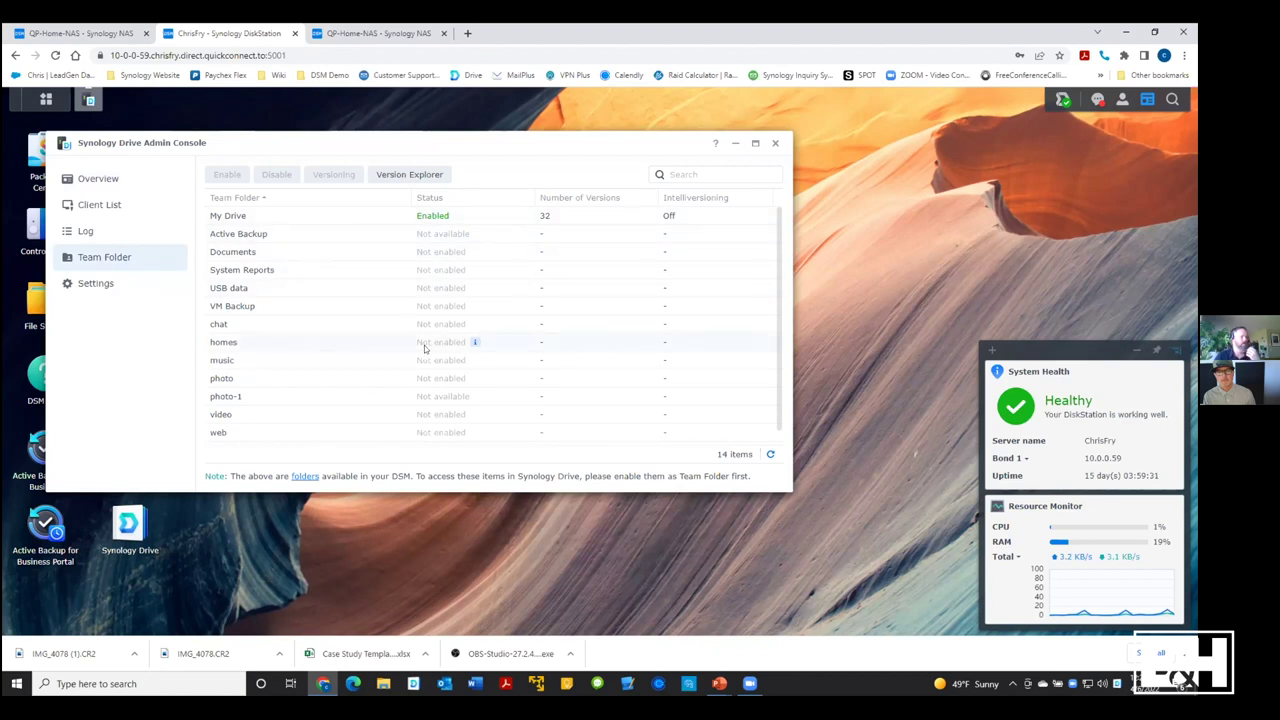
pyautogui.click(105, 204)
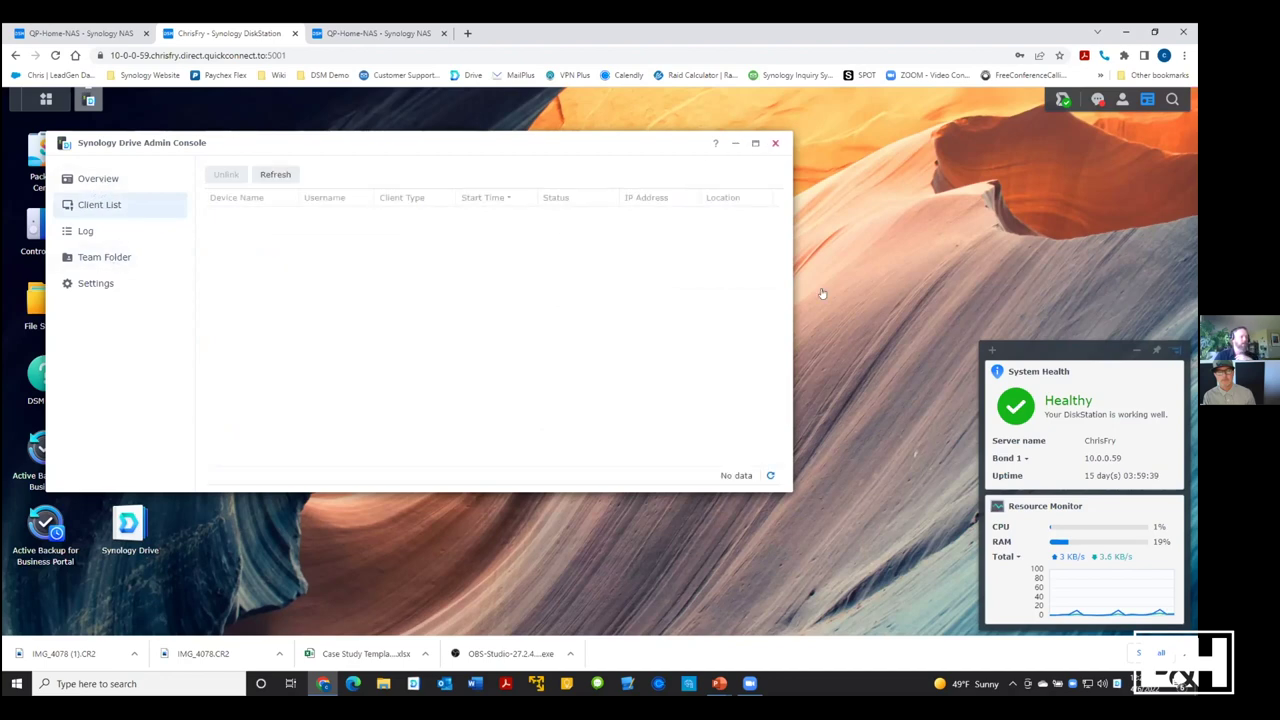
pyautogui.click(775, 143)
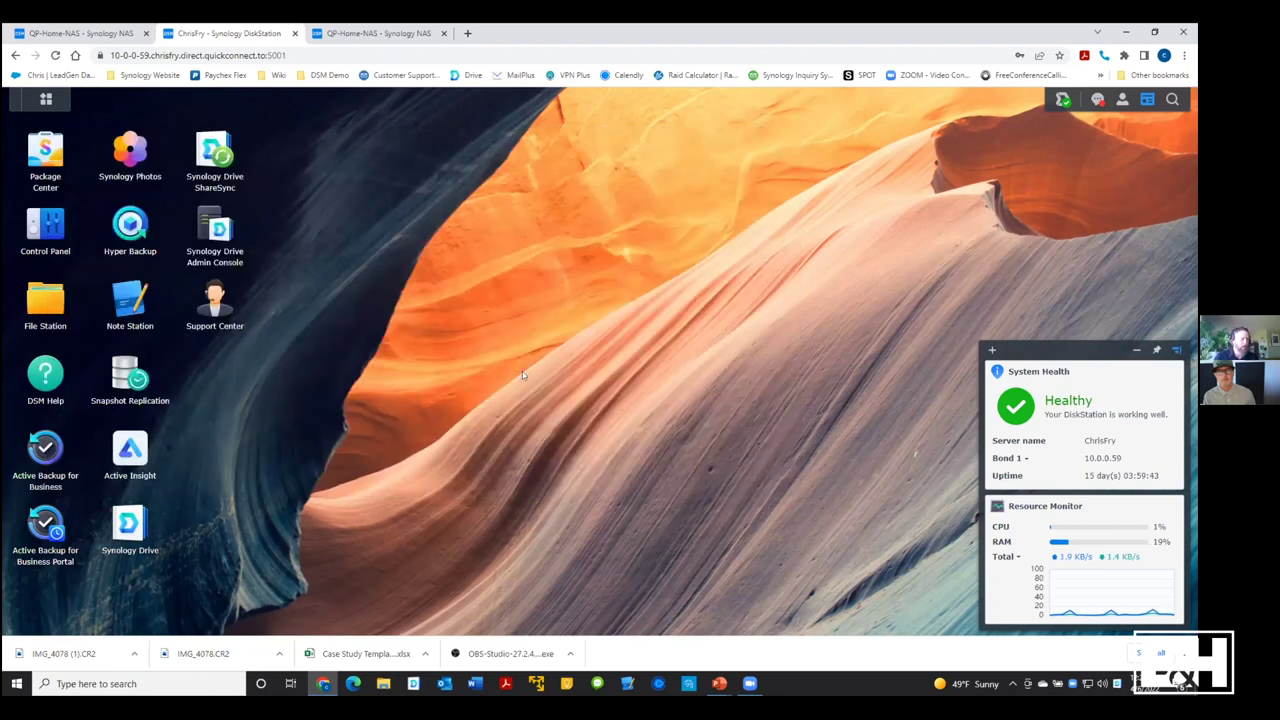
# Return to the PowerPoint slide show and advance to the slide on sharing files with clients
pyautogui.hotkey('alt', 'Tab')
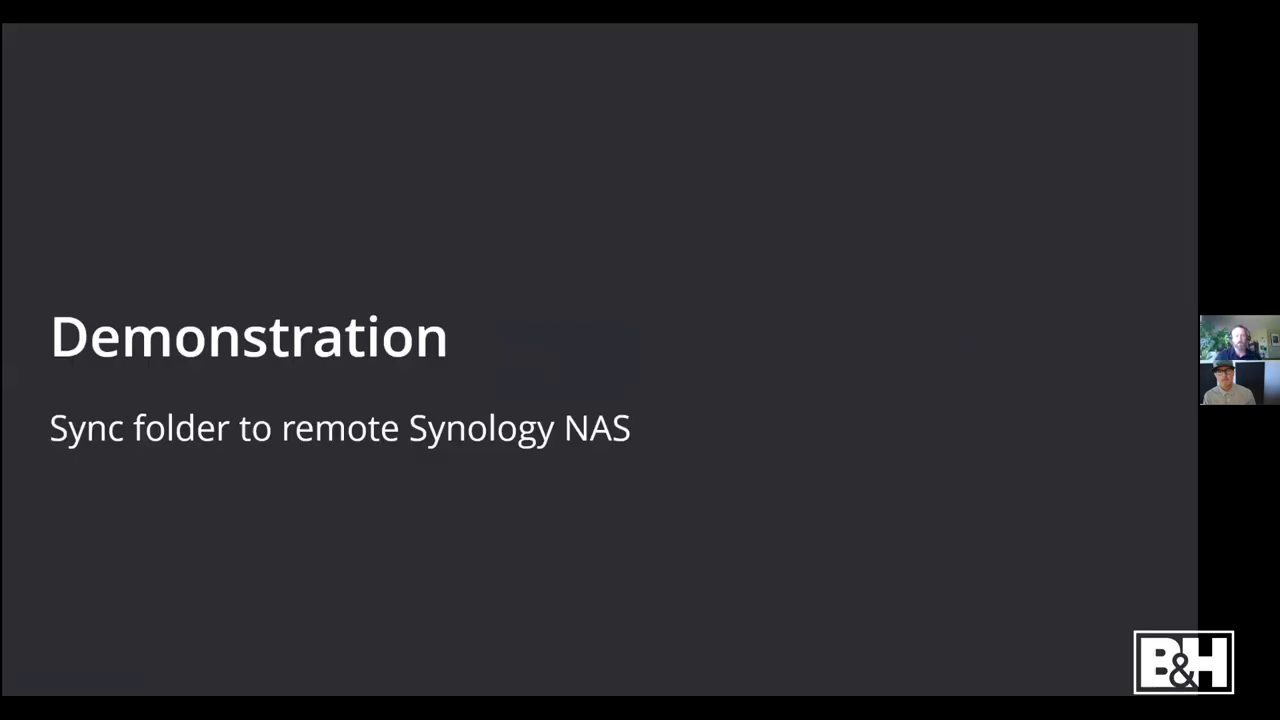
pyautogui.press('Right')
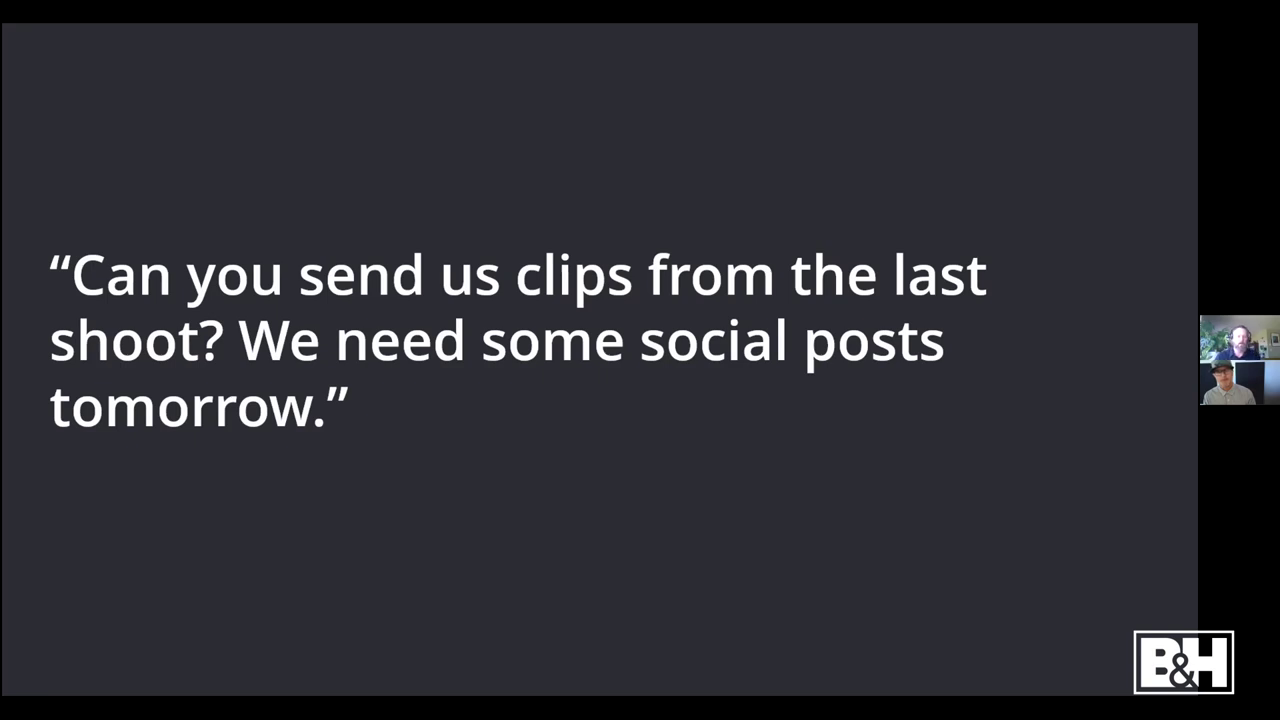
pyautogui.press('Right')
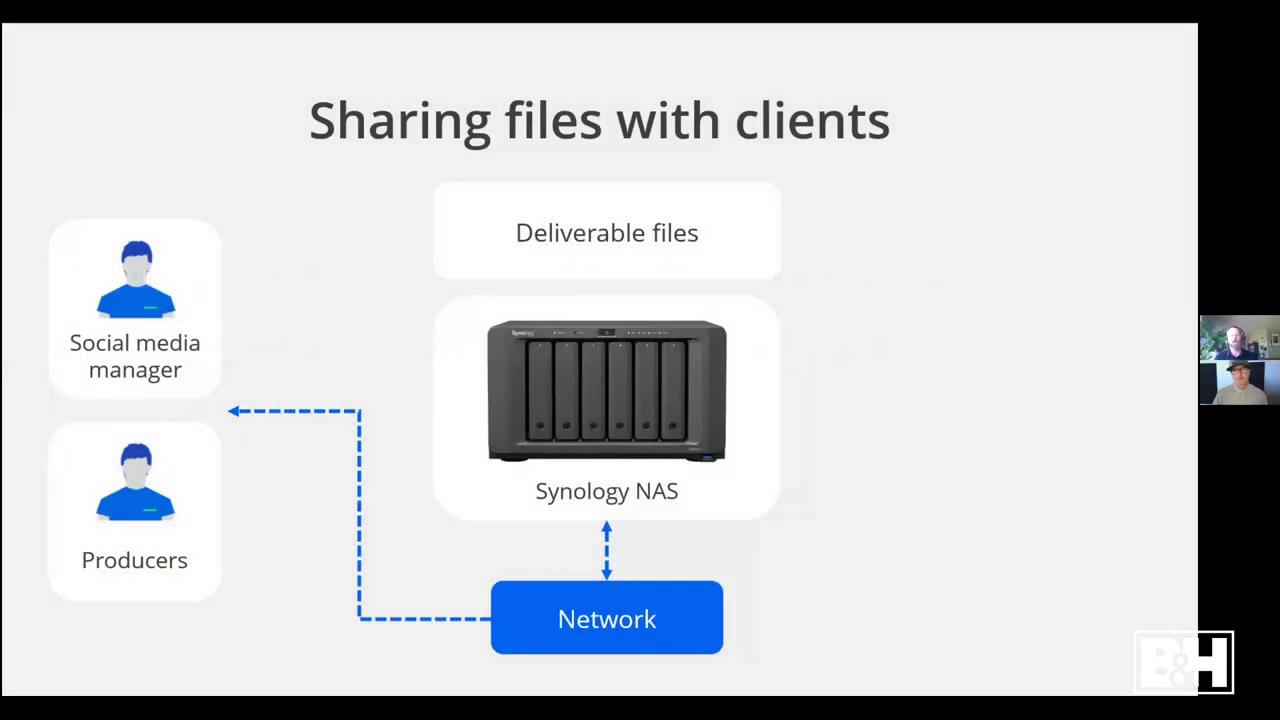
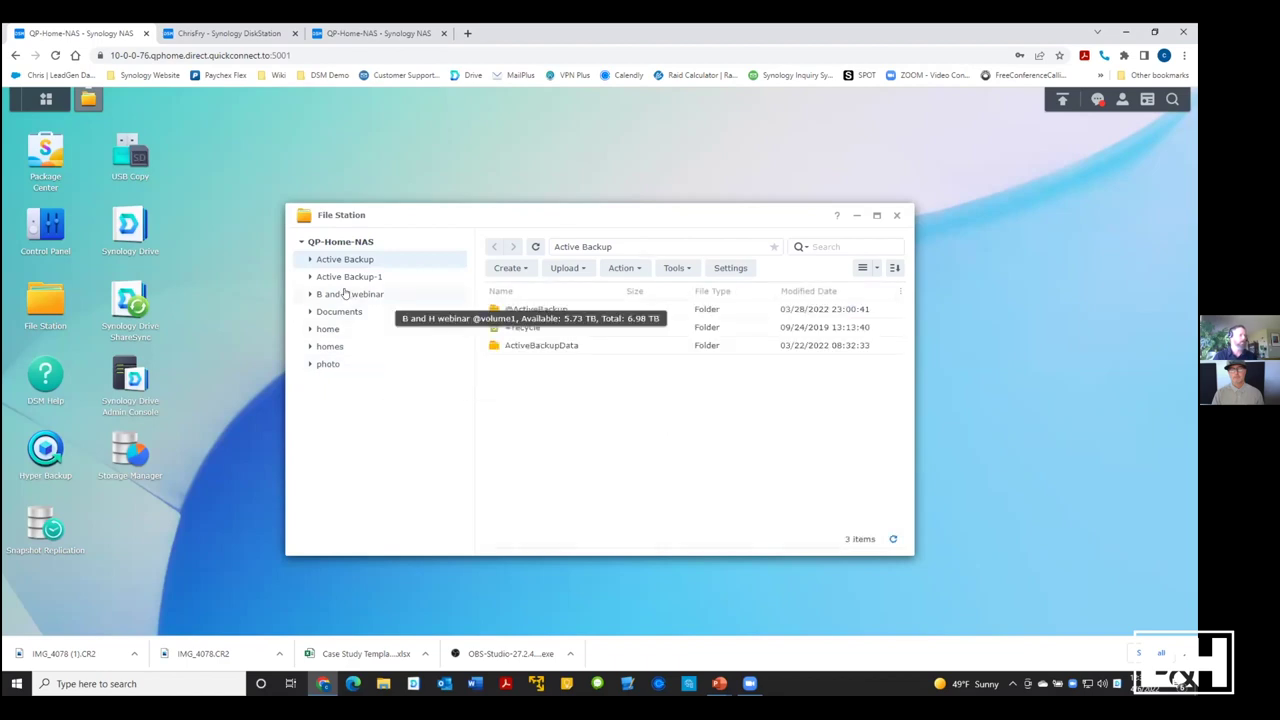
# Open the B and H webinar folder in File Station, preview IMG_4078.CR2, and close the preview
pyautogui.click(345, 293)
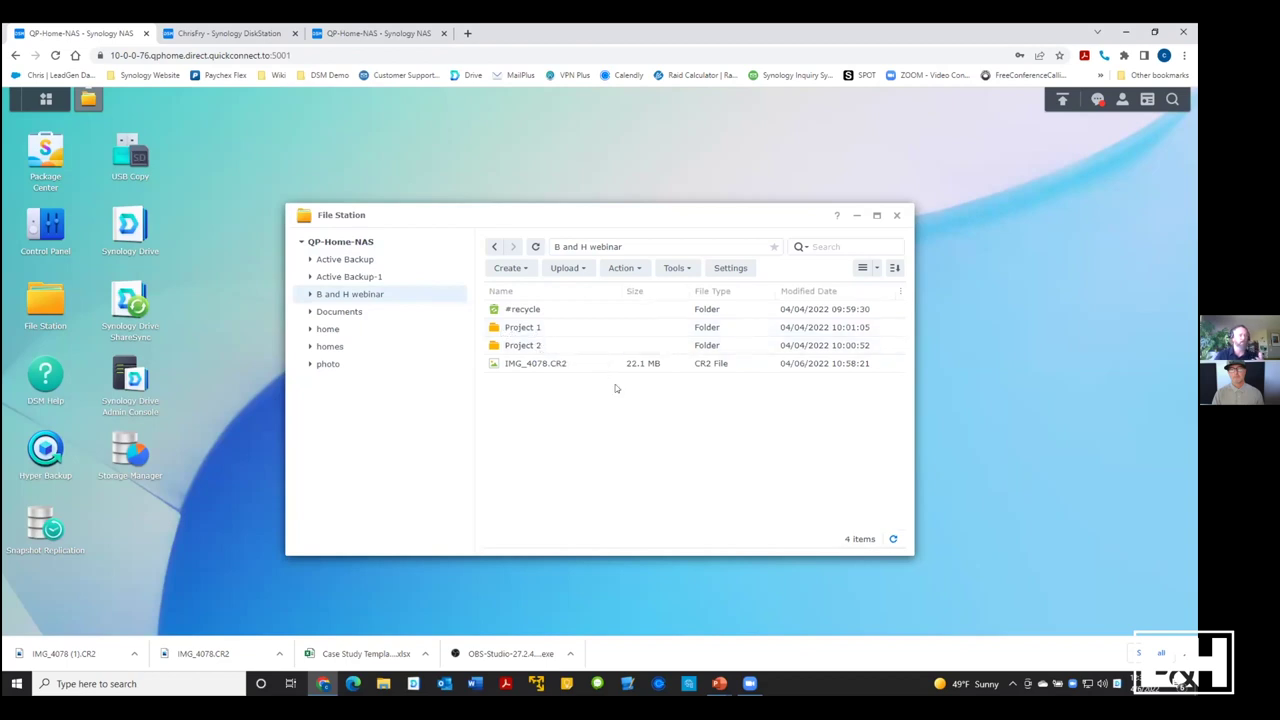
pyautogui.click(510, 268)
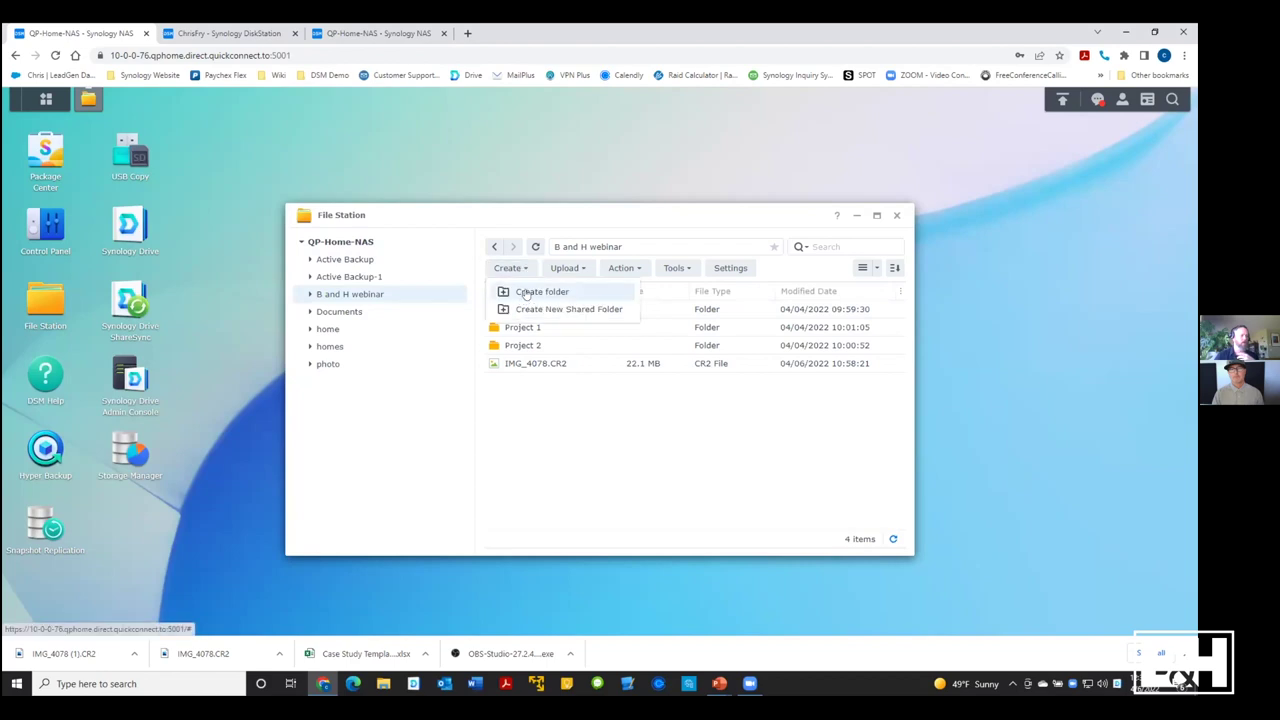
pyautogui.click(980, 358)
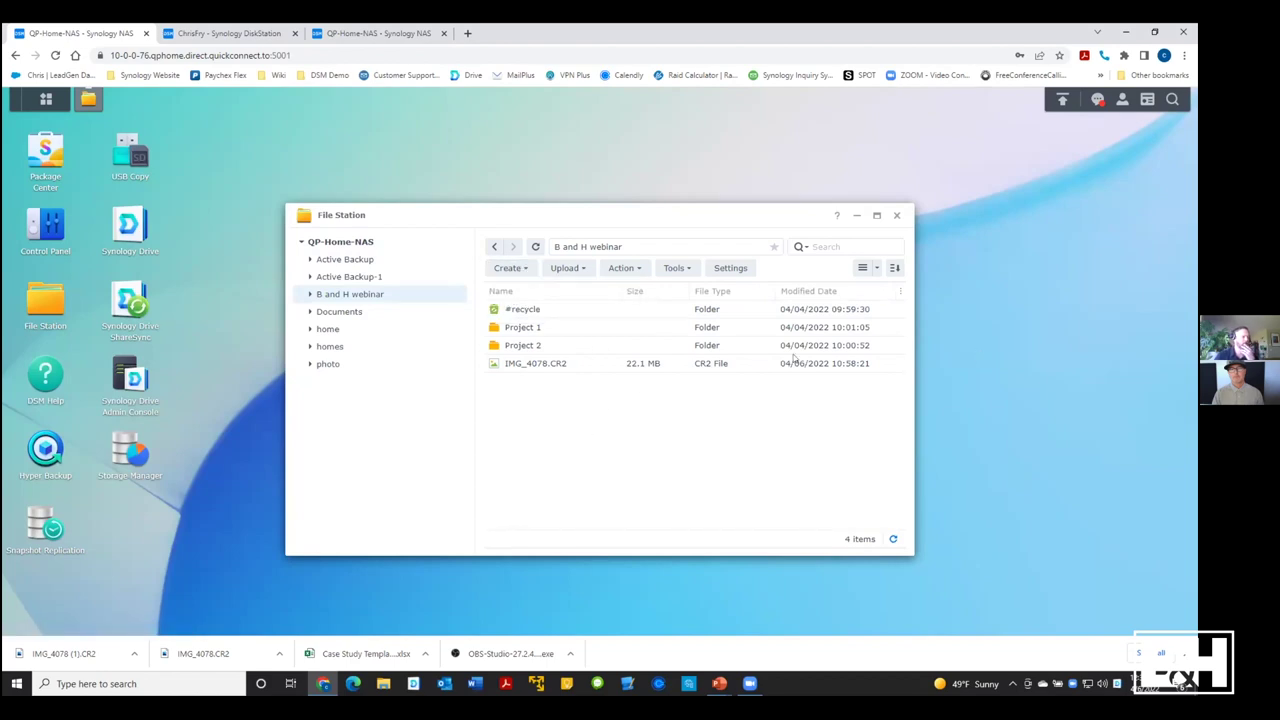
pyautogui.doubleClick(523, 366)
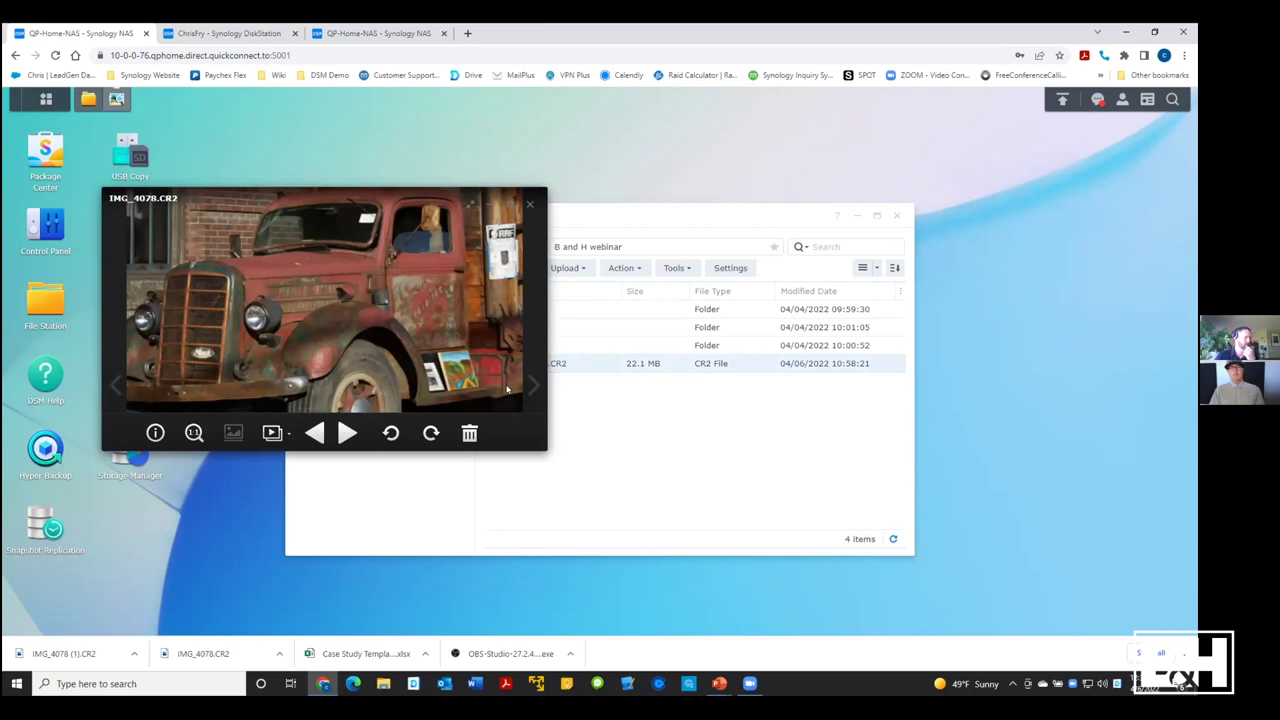
pyautogui.click(530, 203)
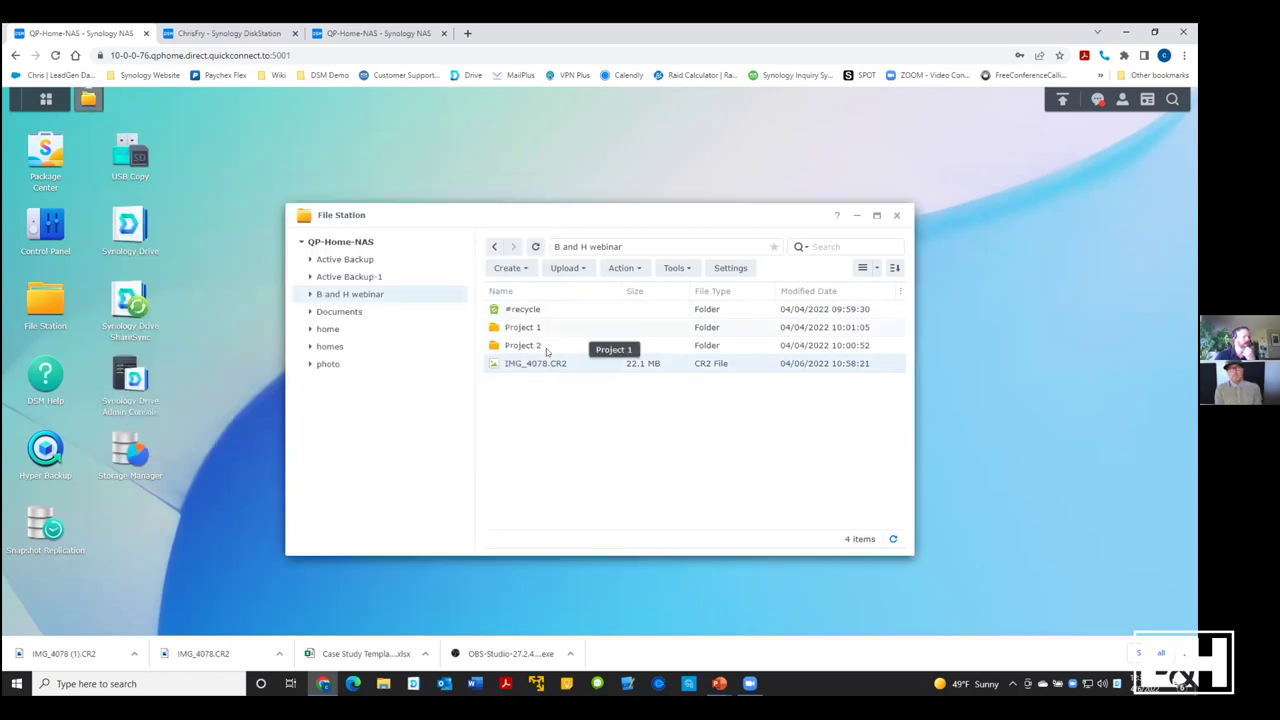
# Create and copy a sharing link for IMG_4078.CR2, then view the shared file's download page and close it
pyautogui.click(637, 270)
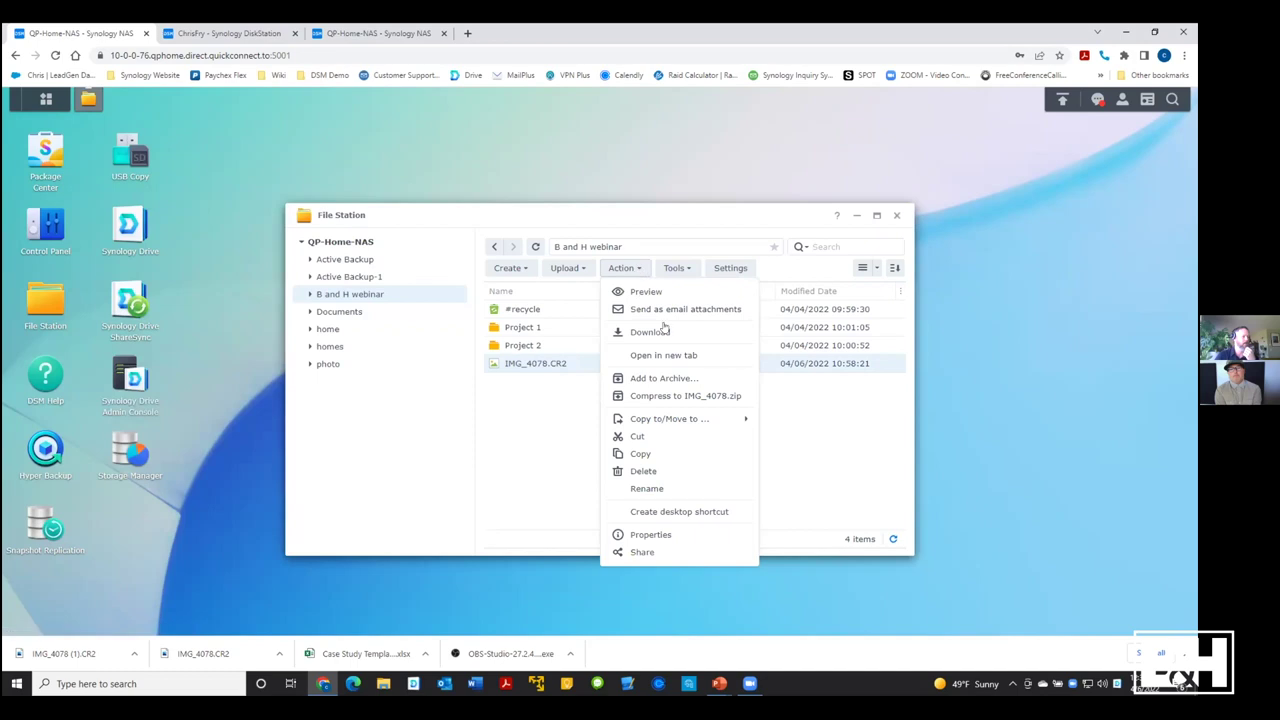
pyautogui.click(641, 552)
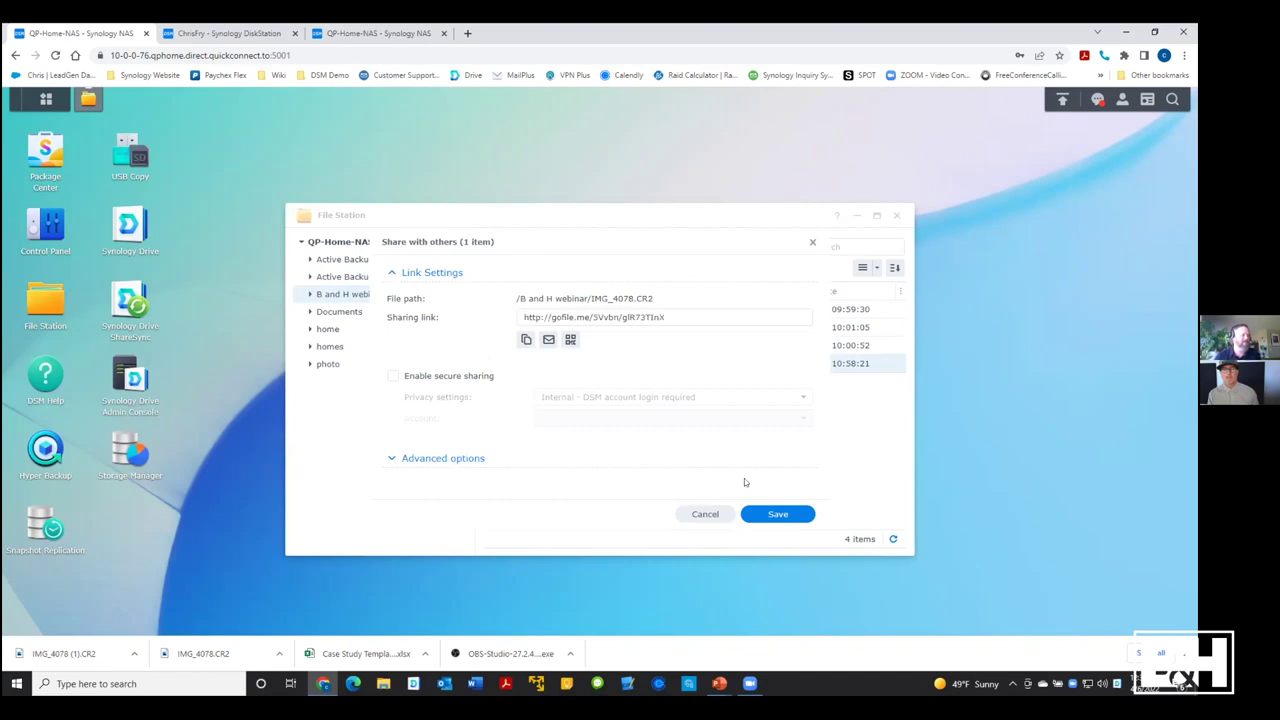
pyautogui.click(695, 378)
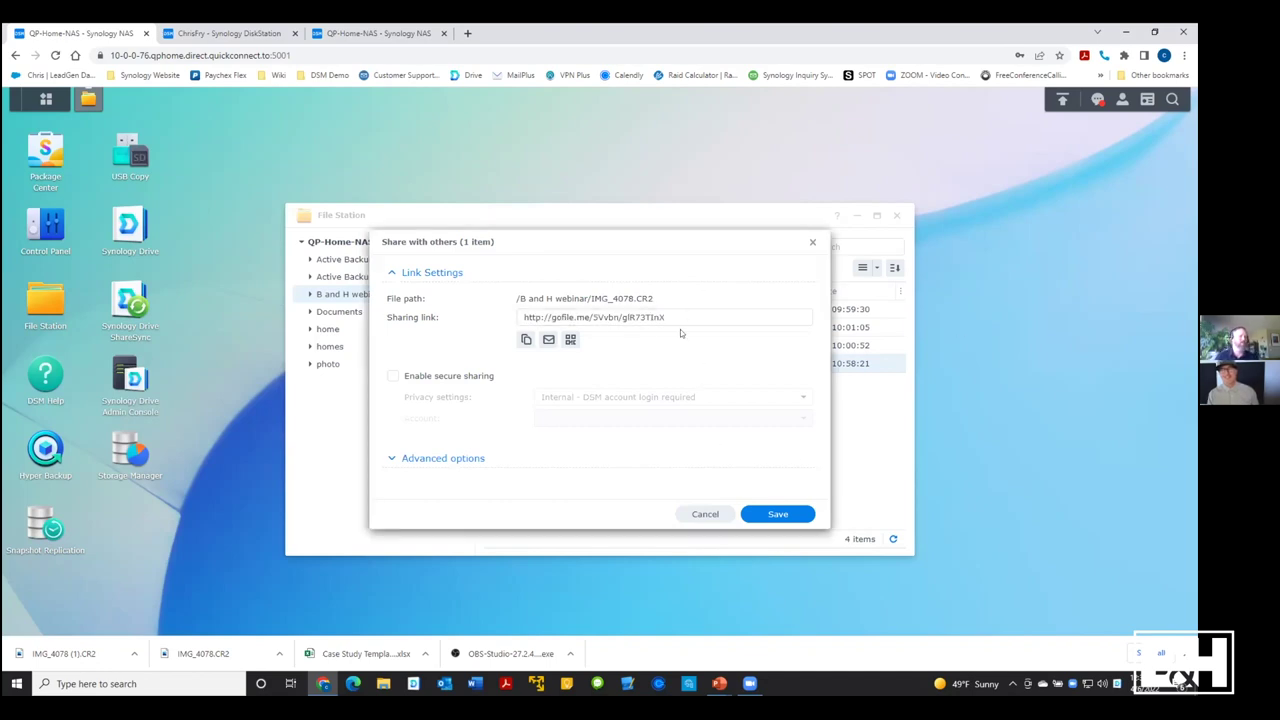
pyautogui.click(524, 340)
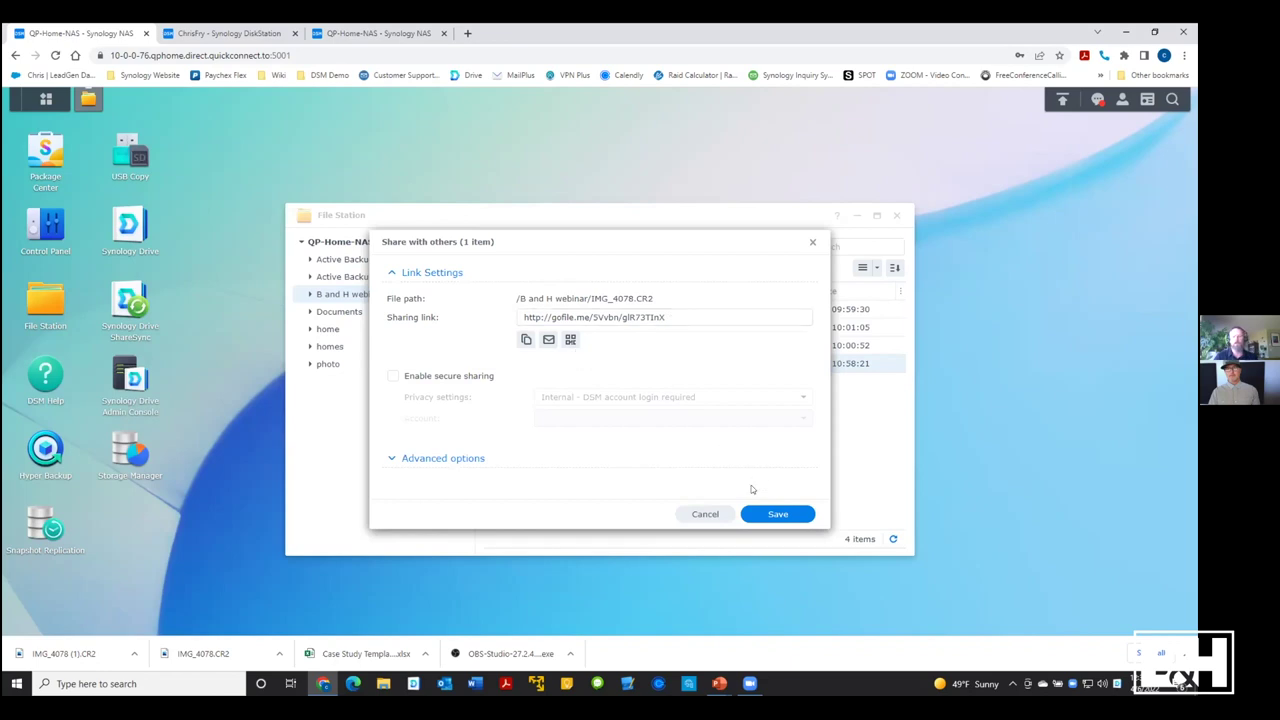
pyautogui.click(375, 40)
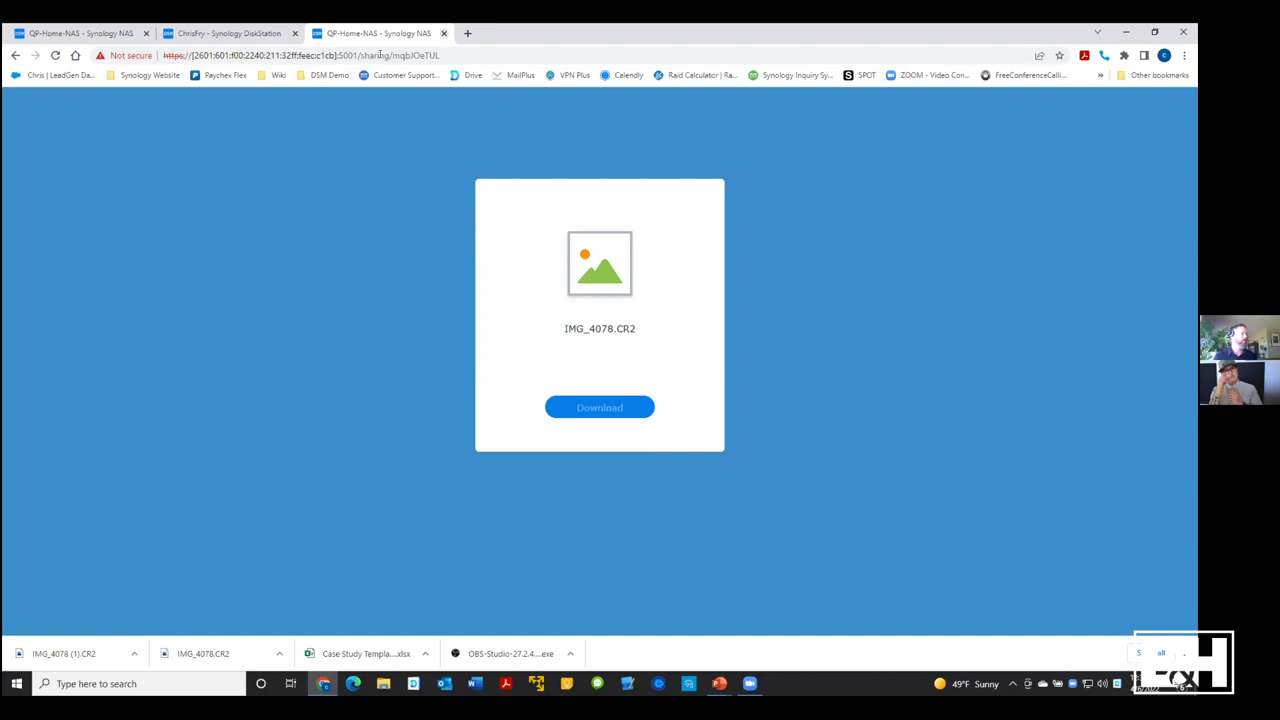
pyautogui.hotkey('ctrl', 'w')
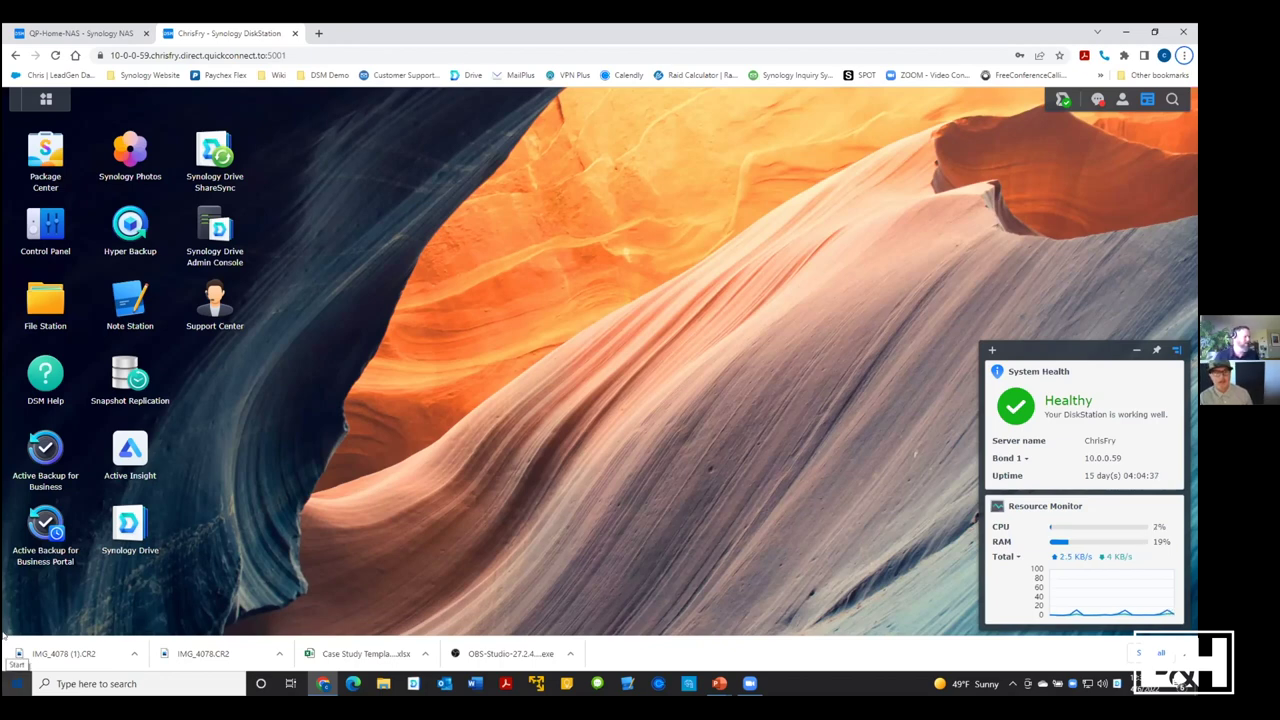
# Review the QuickConnect settings under External Access in the other NAS's Control Panel, and close it
pyautogui.click(42, 225)
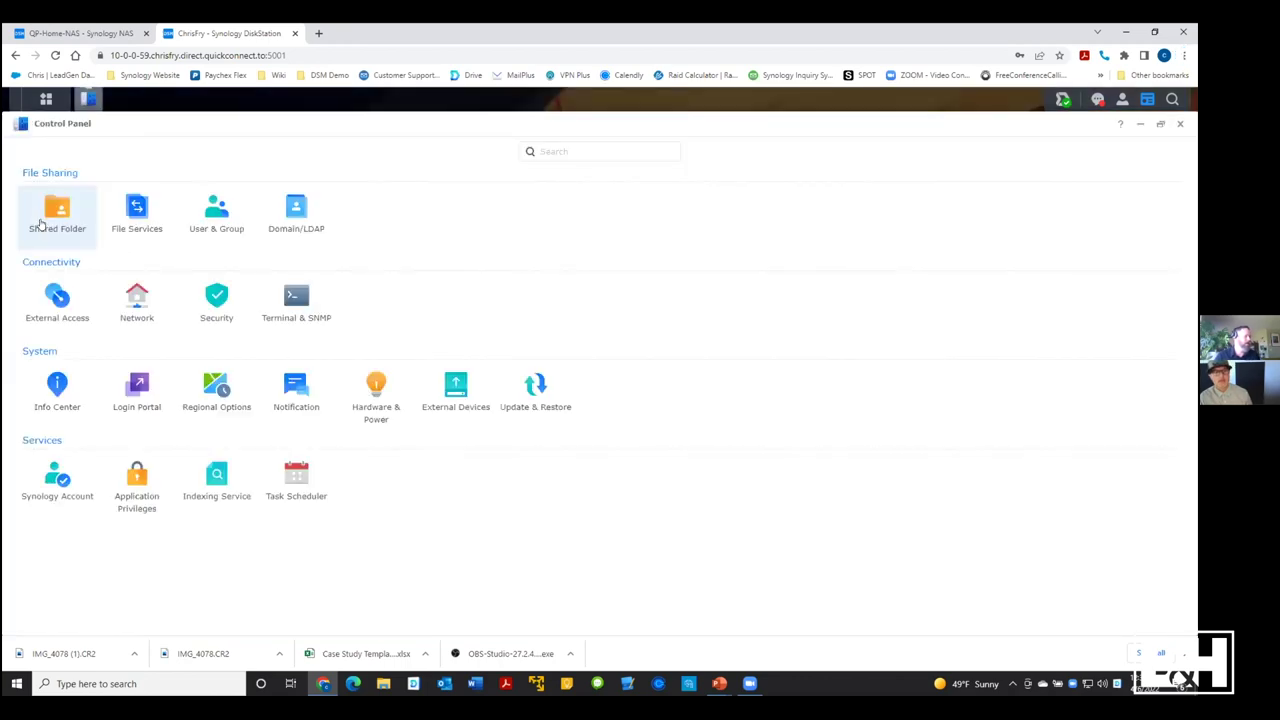
pyautogui.click(55, 300)
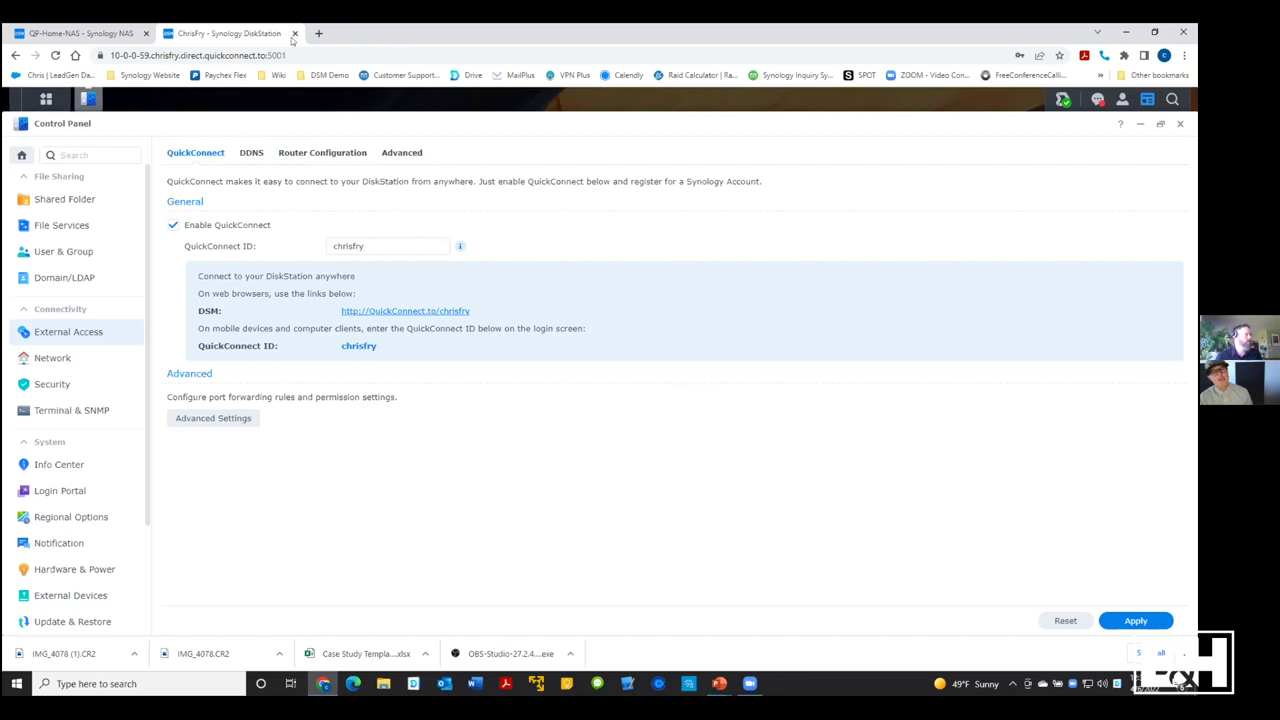
pyautogui.click(1181, 123)
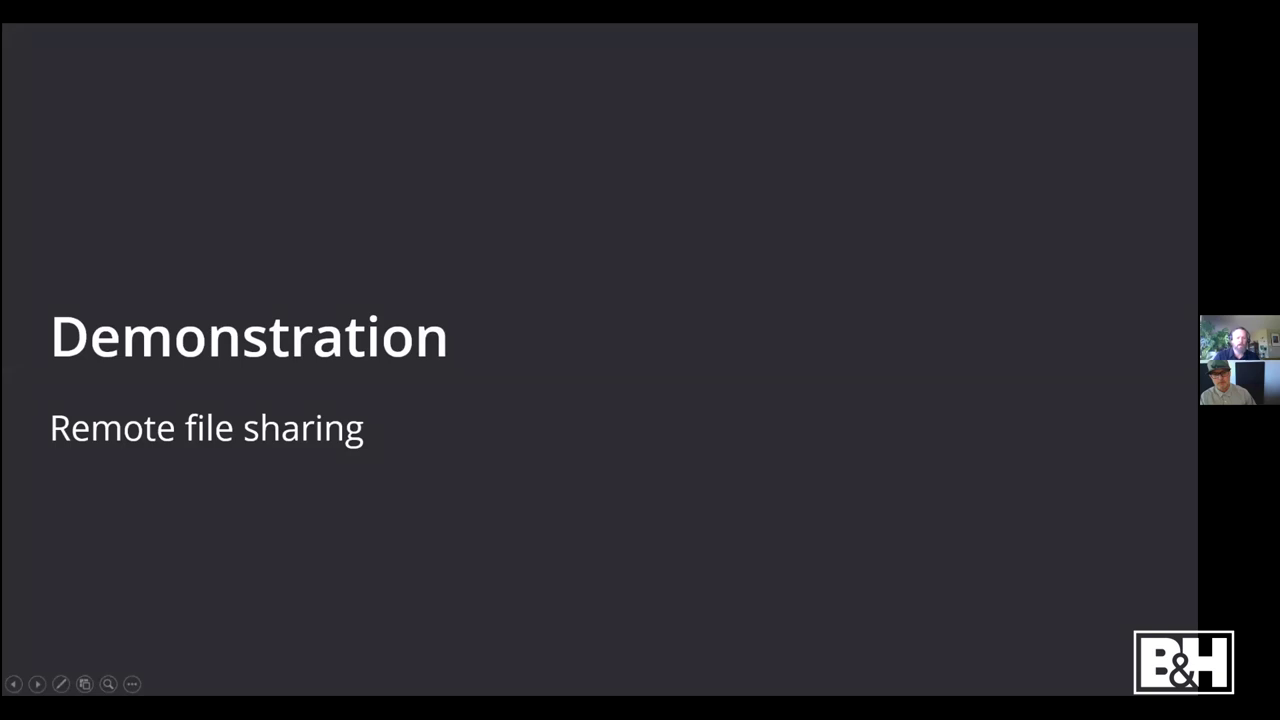
# Advance the PowerPoint slide show past the backup and recovery agenda to the slide on accidents and attacks
pyautogui.press('Right')
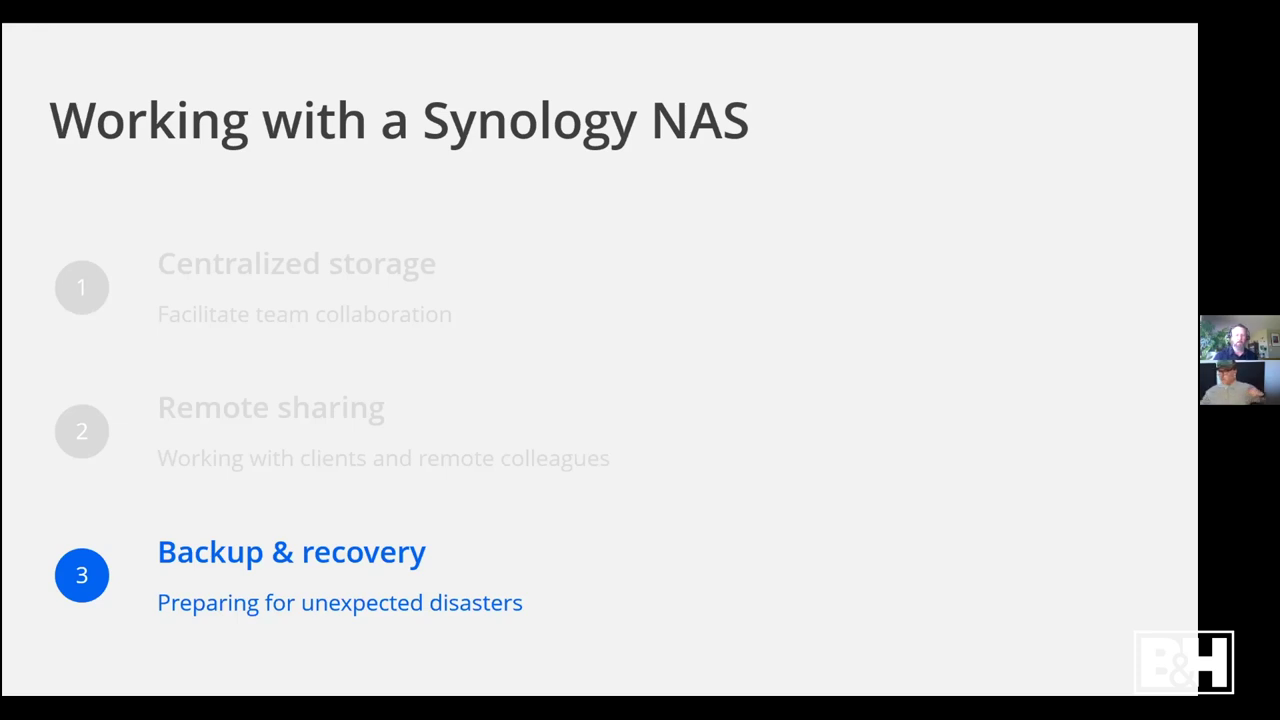
pyautogui.press('Right')
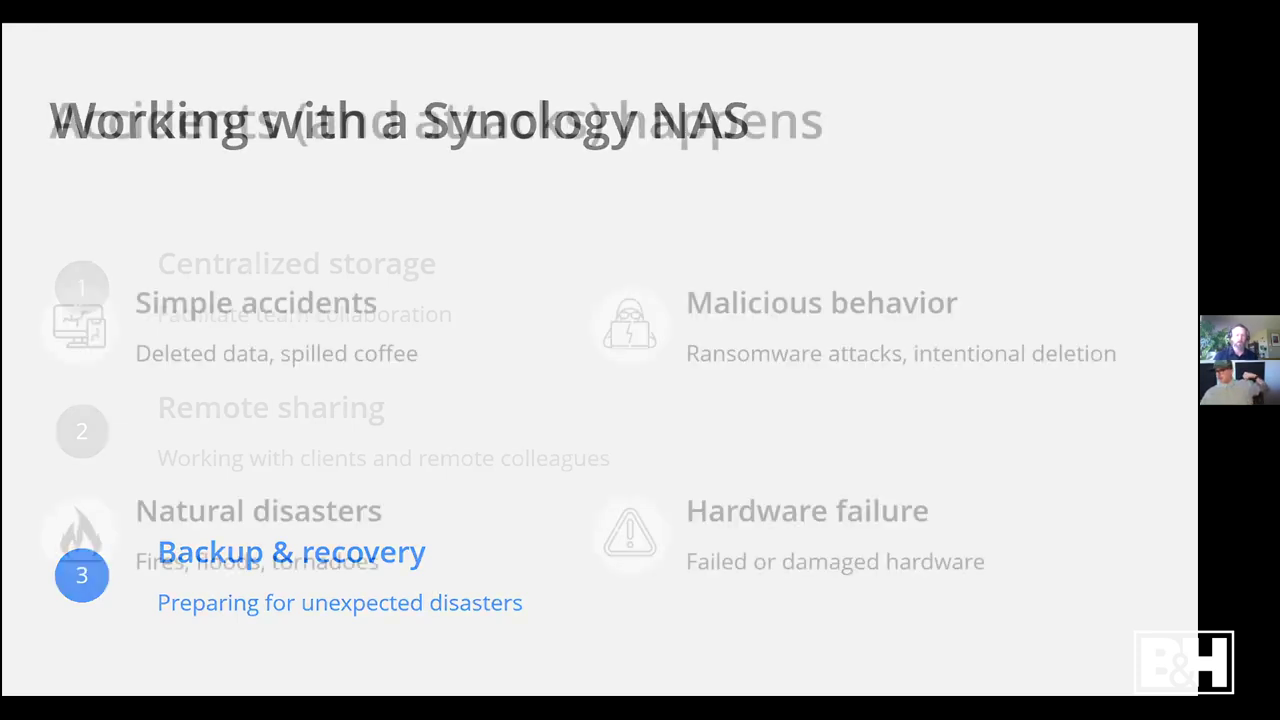
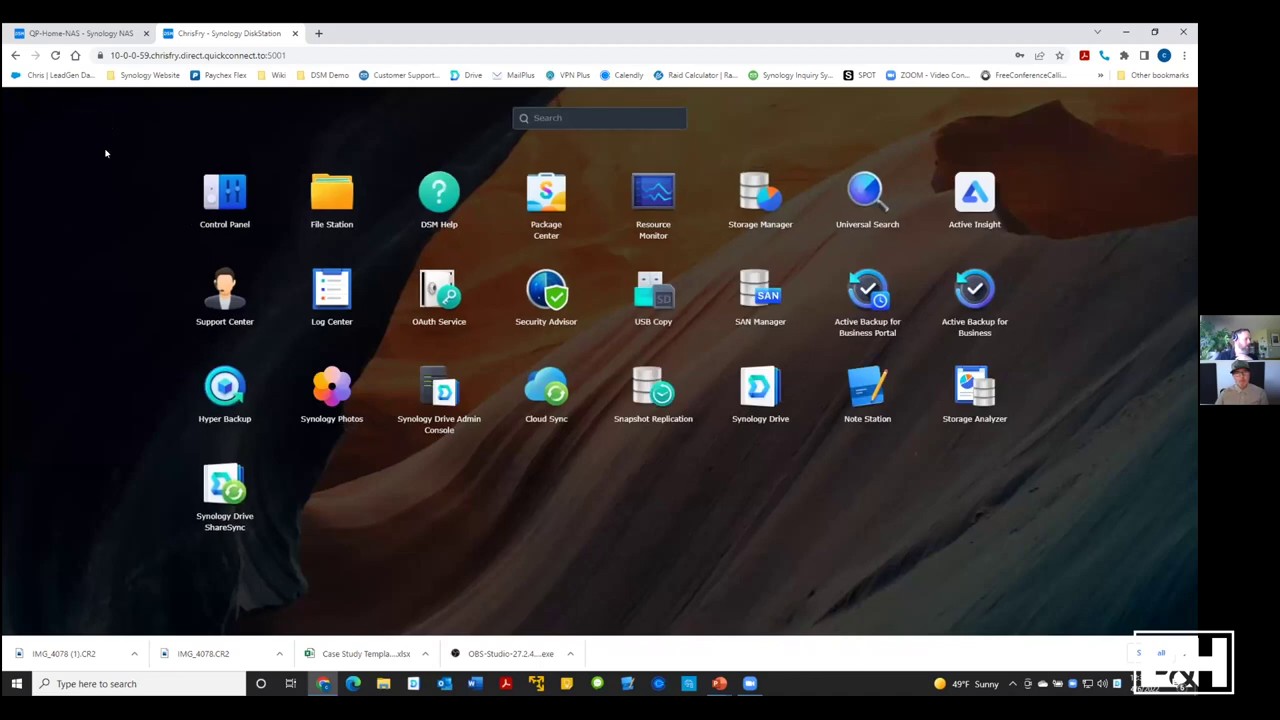
# Switch to the QP-Home-NAS session, review the Active Backup for Business package page in Package Center, and close all open DSM windows
pyautogui.click(85, 33)
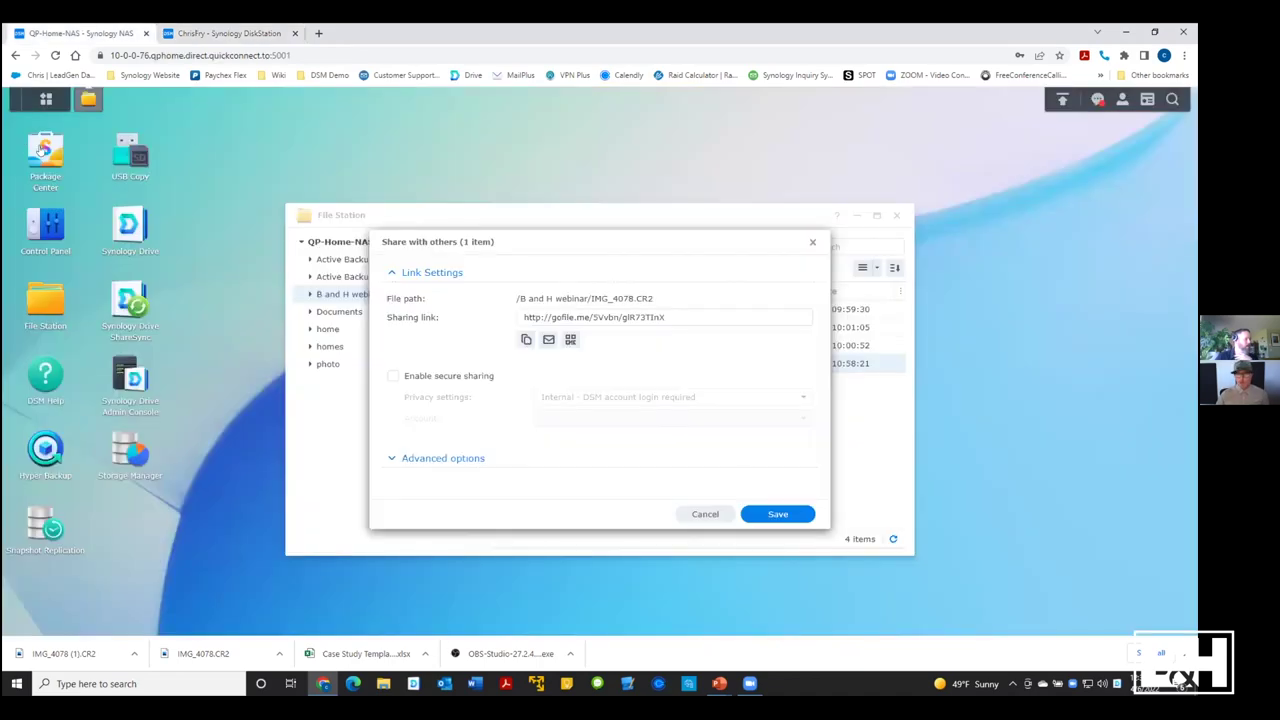
pyautogui.click(46, 99)
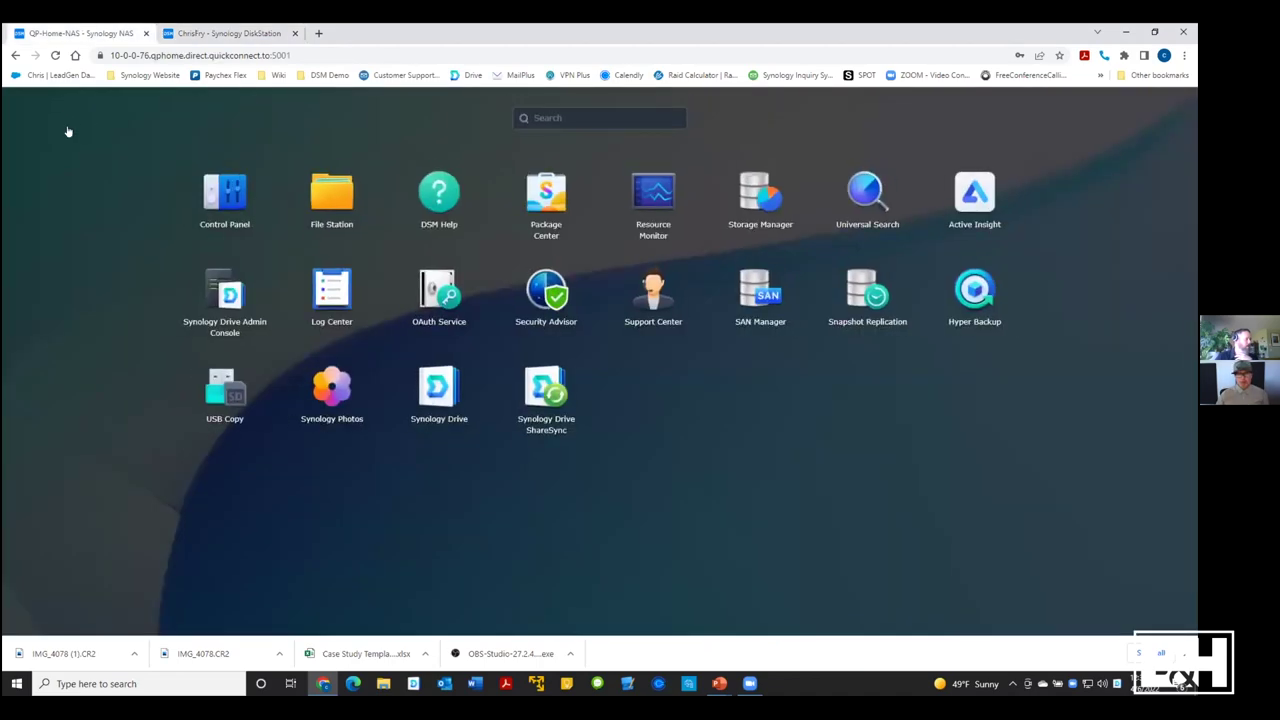
pyautogui.click(546, 200)
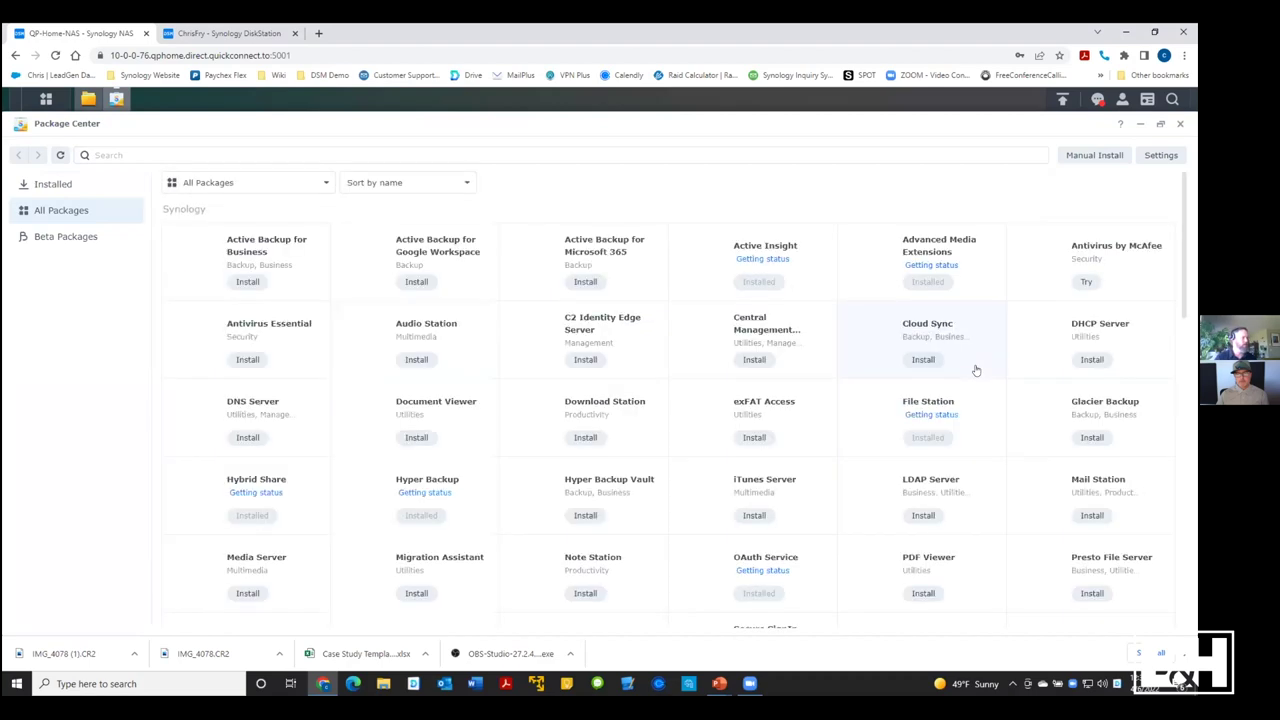
pyautogui.click(252, 252)
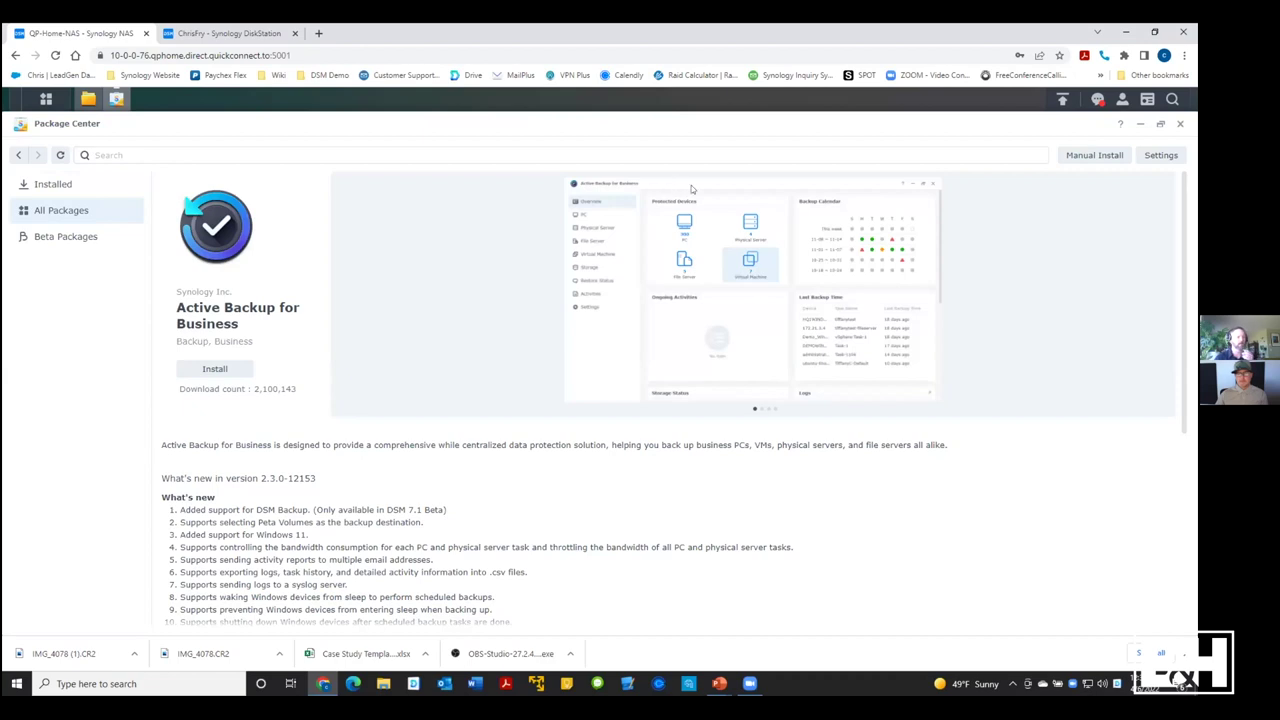
pyautogui.click(1181, 123)
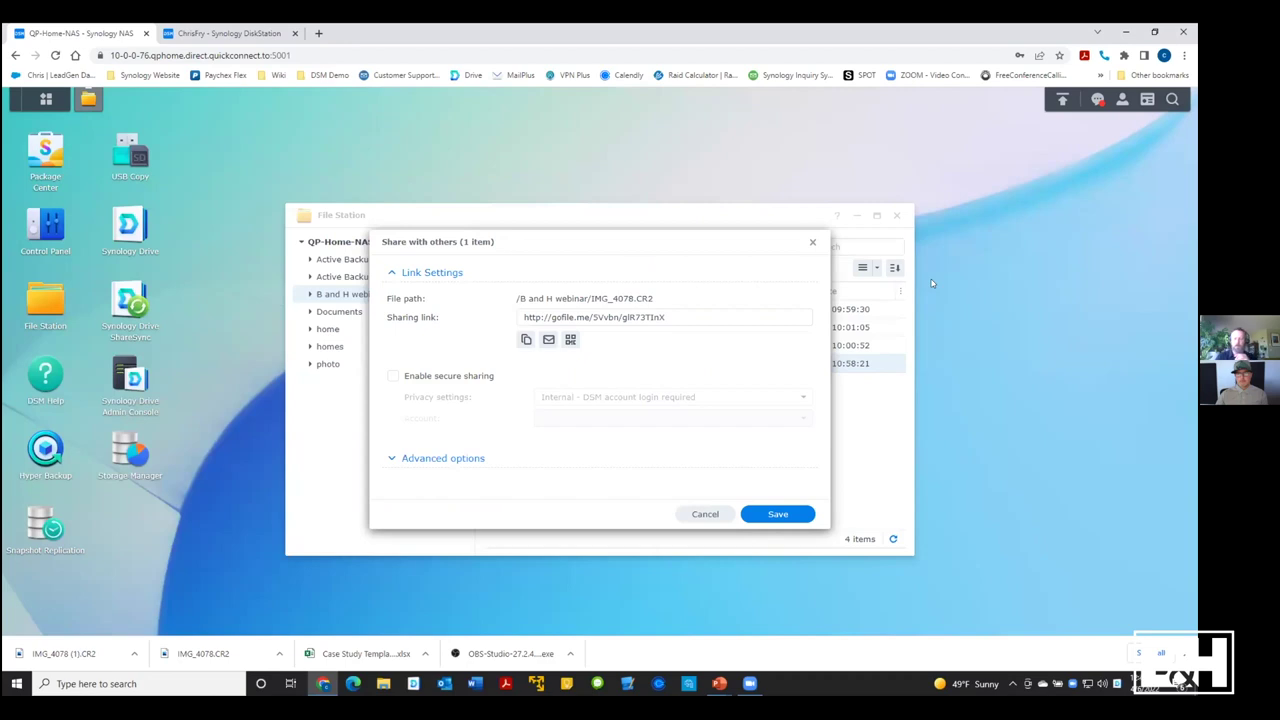
pyautogui.click(813, 246)
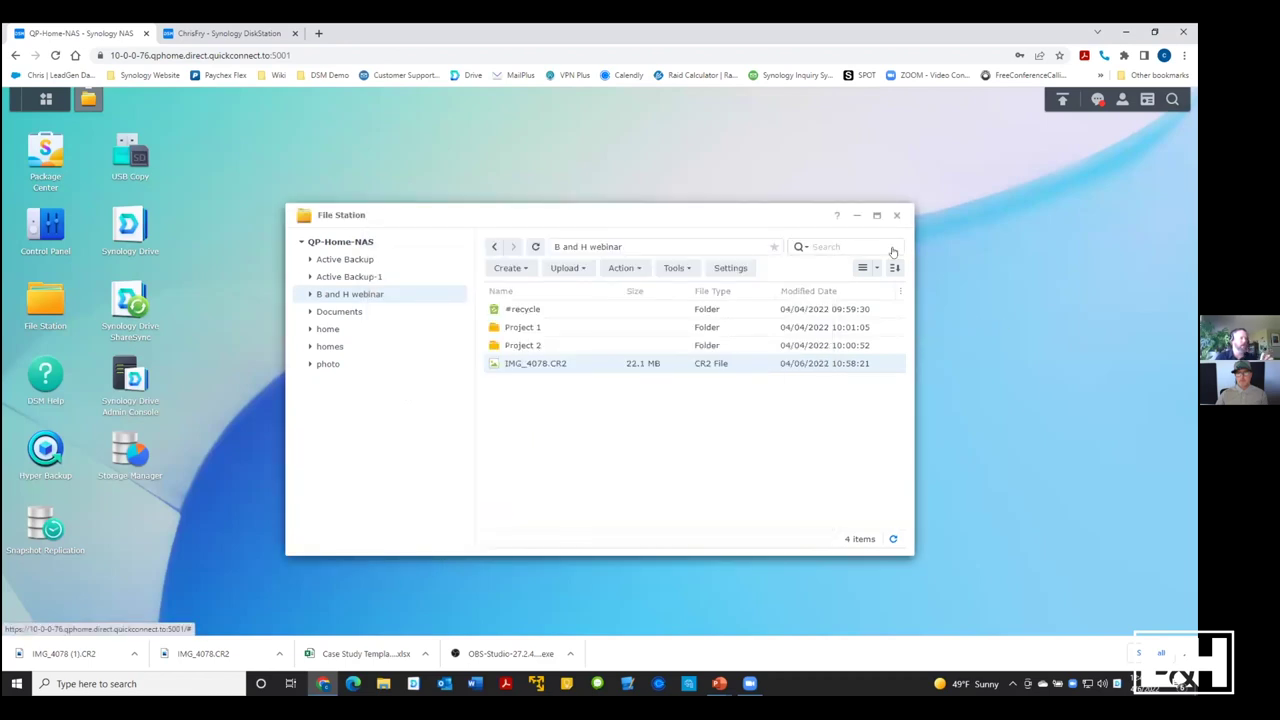
pyautogui.click(896, 215)
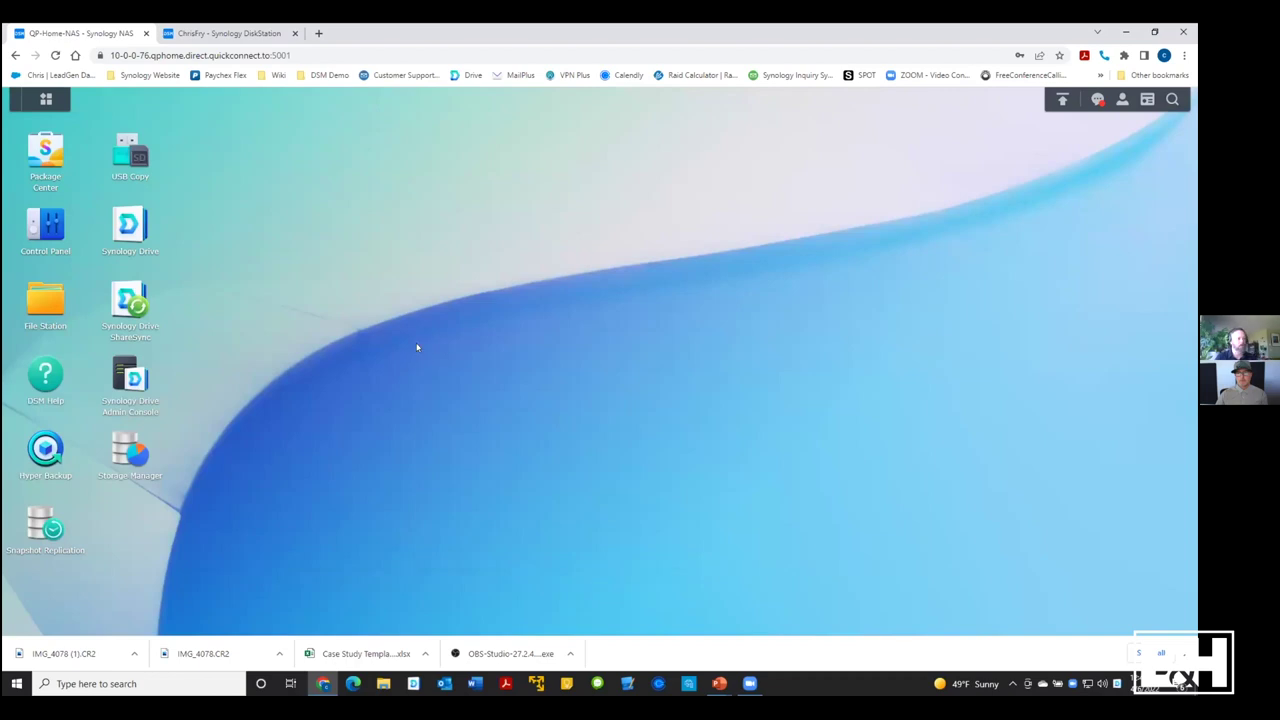
# Examine the replication overview and the Documents shared folder's snapshot schedule settings in Snapshot Replication
pyautogui.click(37, 525)
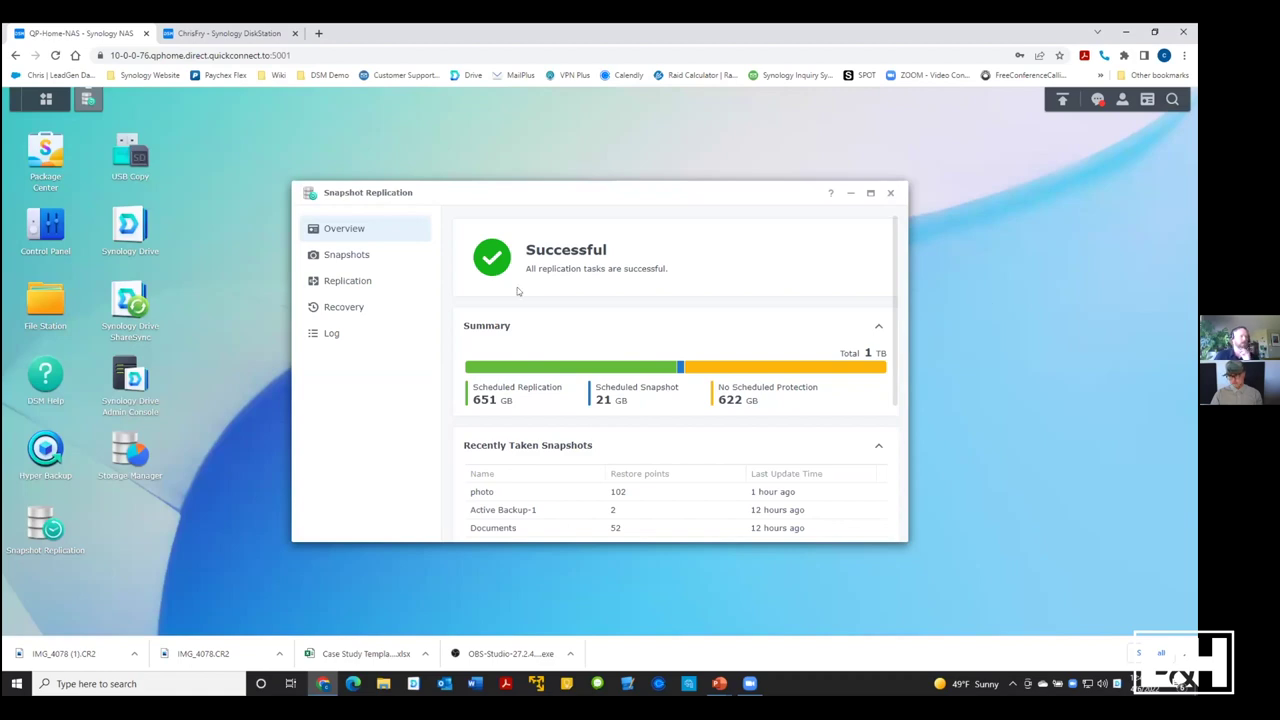
pyautogui.click(345, 256)
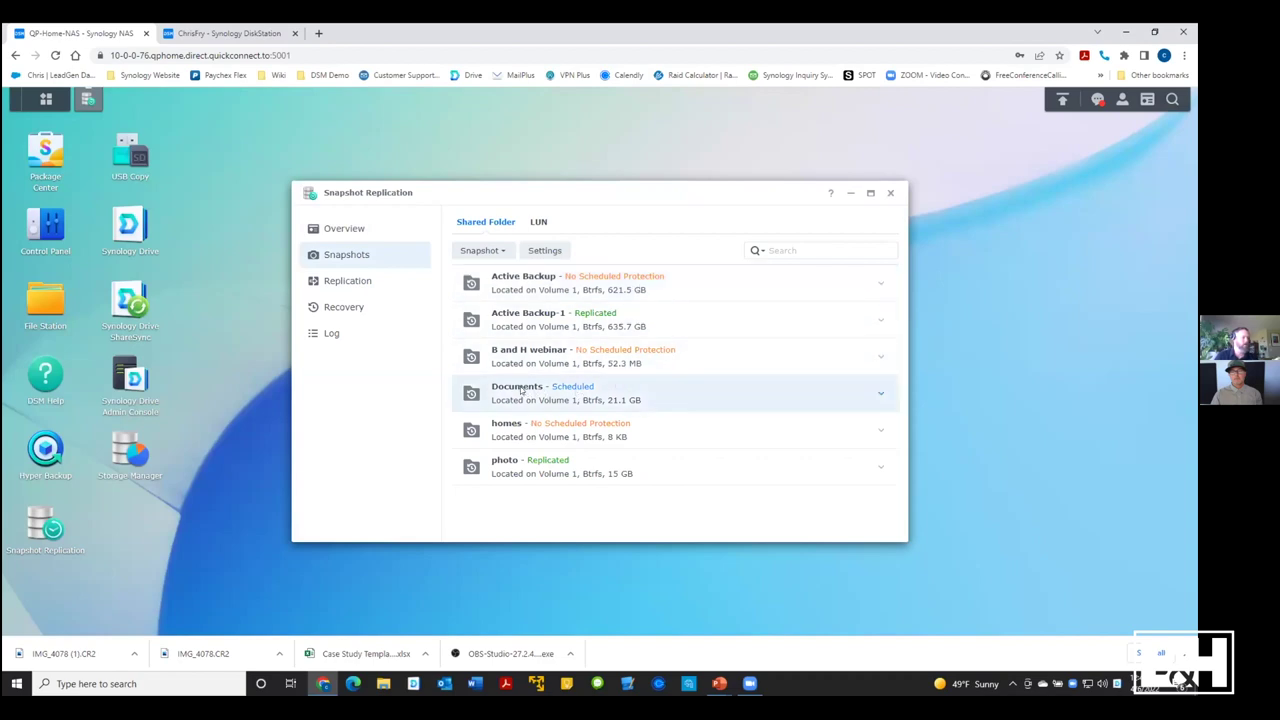
pyautogui.click(536, 251)
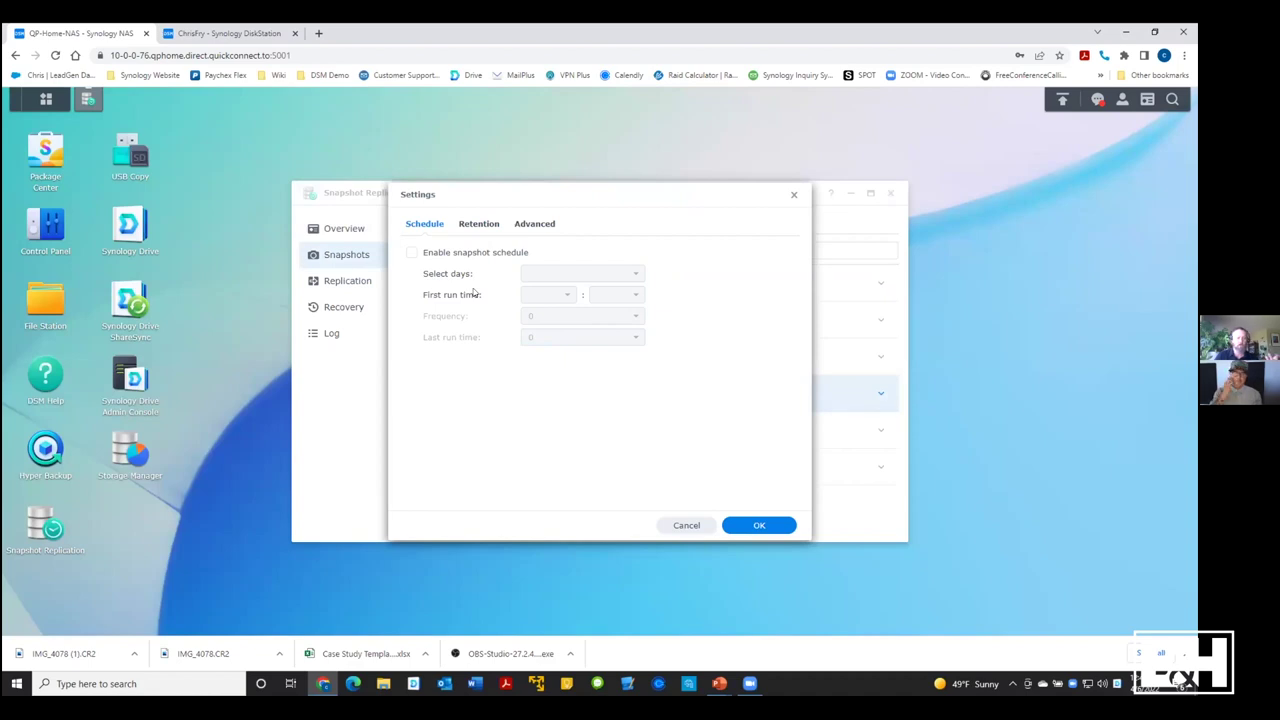
pyautogui.click(411, 253)
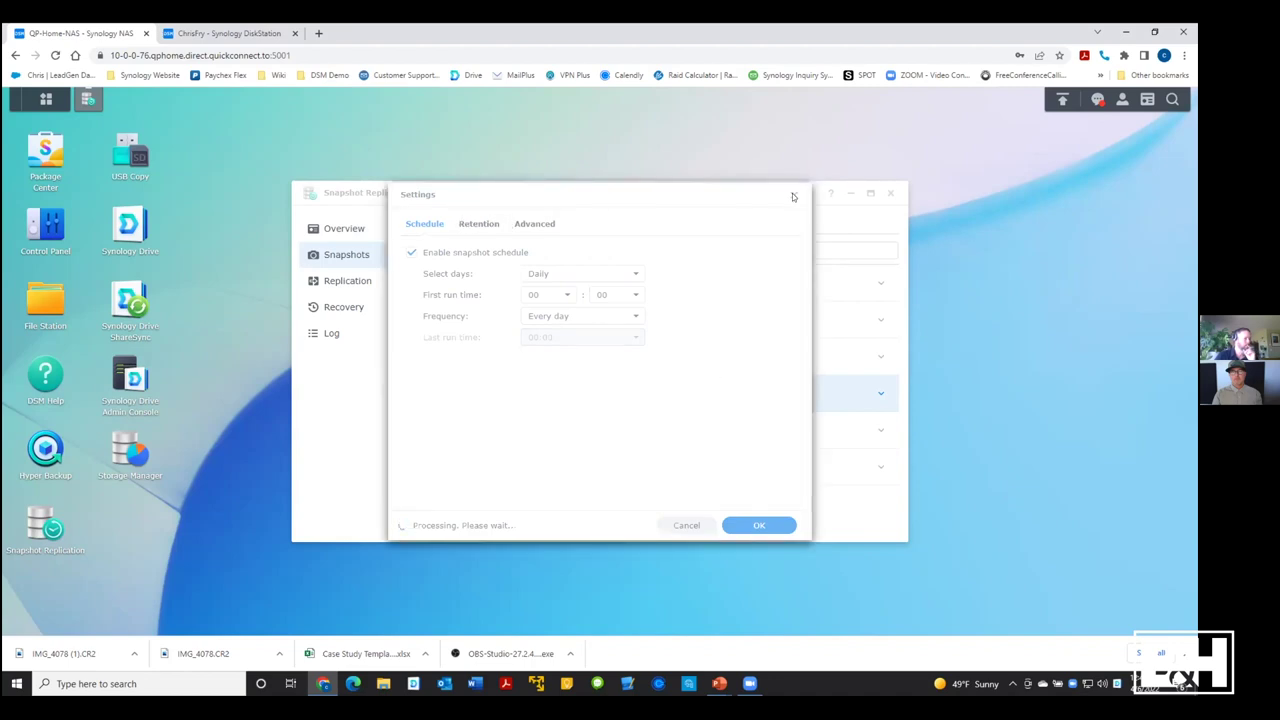
# Switch to the other NAS's session and open the chat shared folder's snapshot settings in Snapshot Replication
pyautogui.click(228, 32)
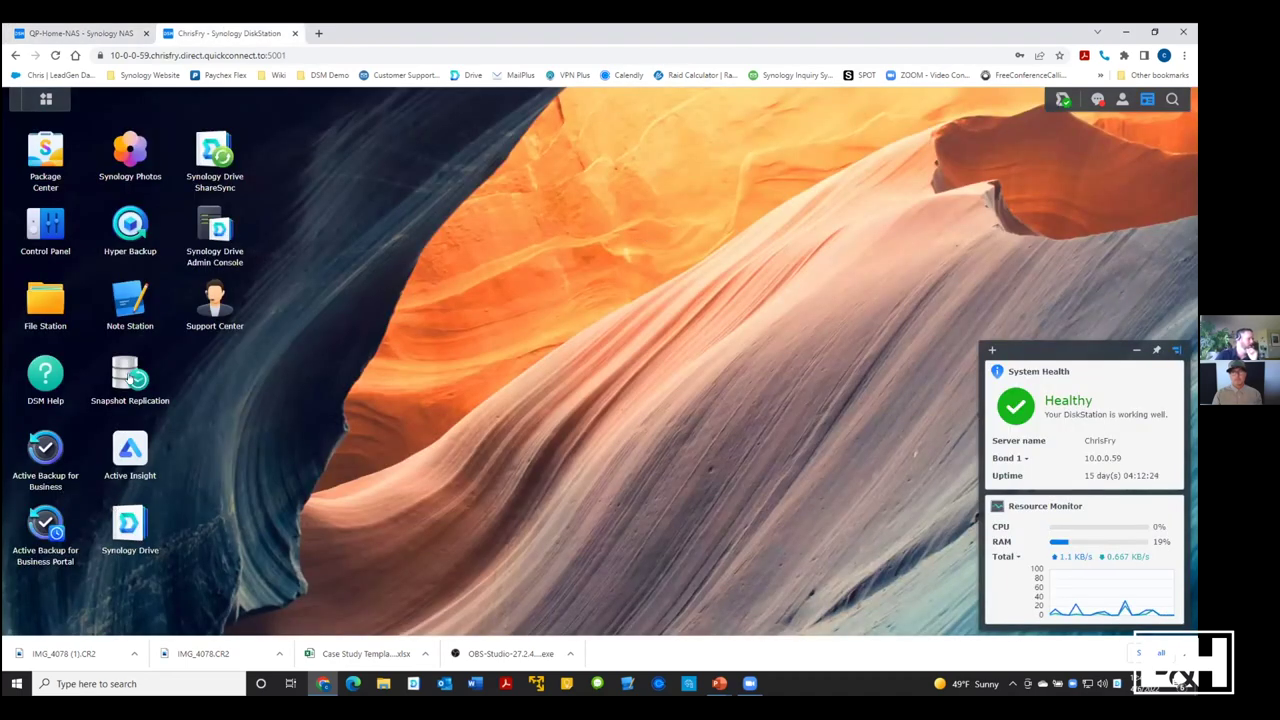
pyautogui.click(130, 378)
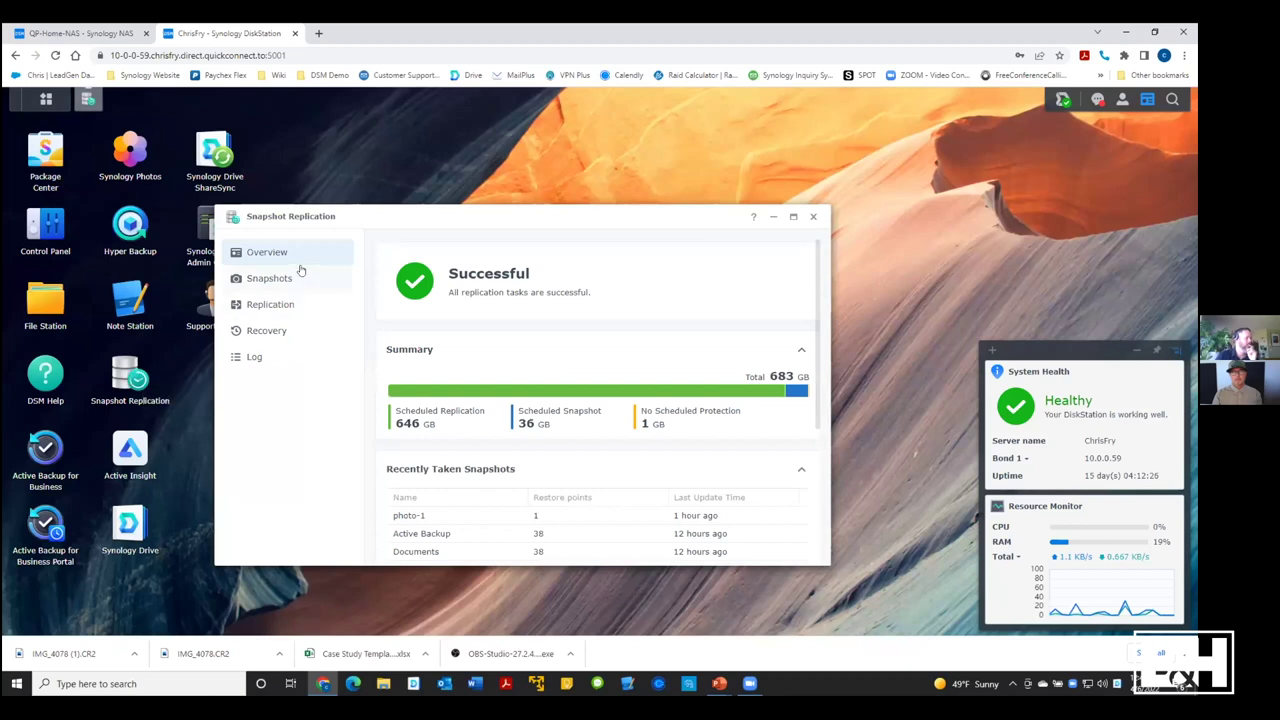
pyautogui.click(270, 280)
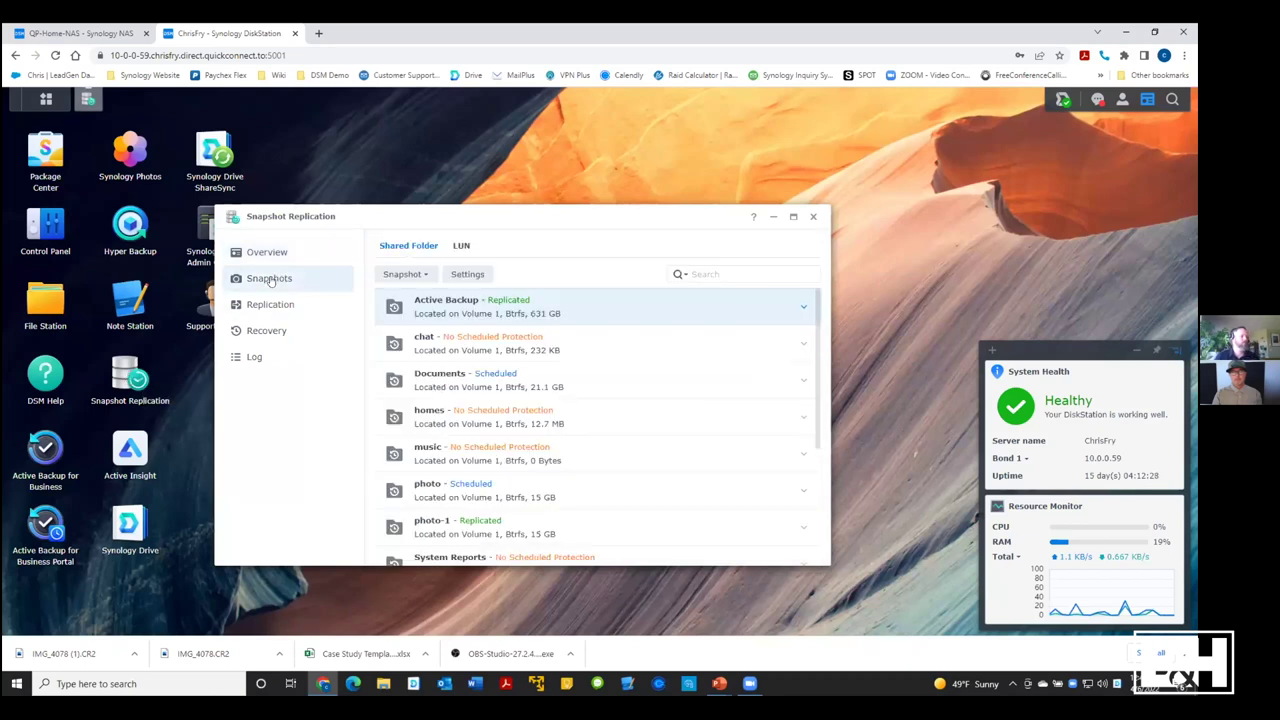
pyautogui.click(474, 345)
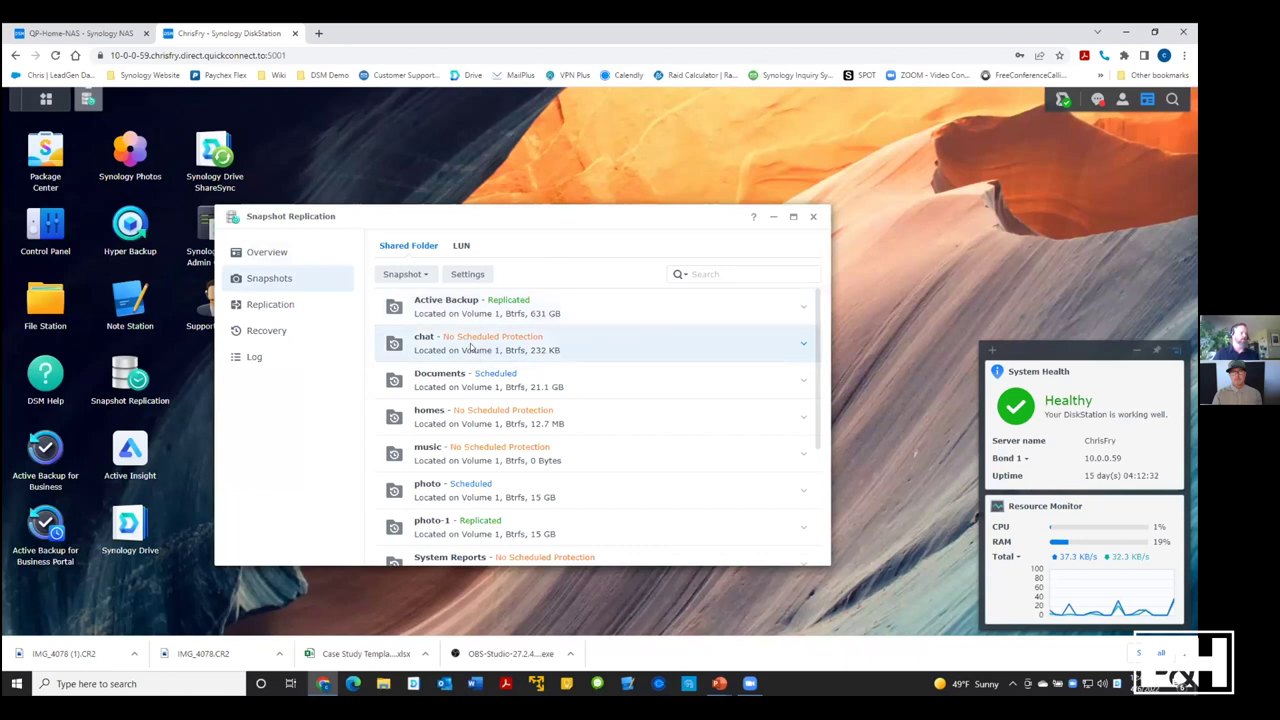
pyautogui.click(420, 275)
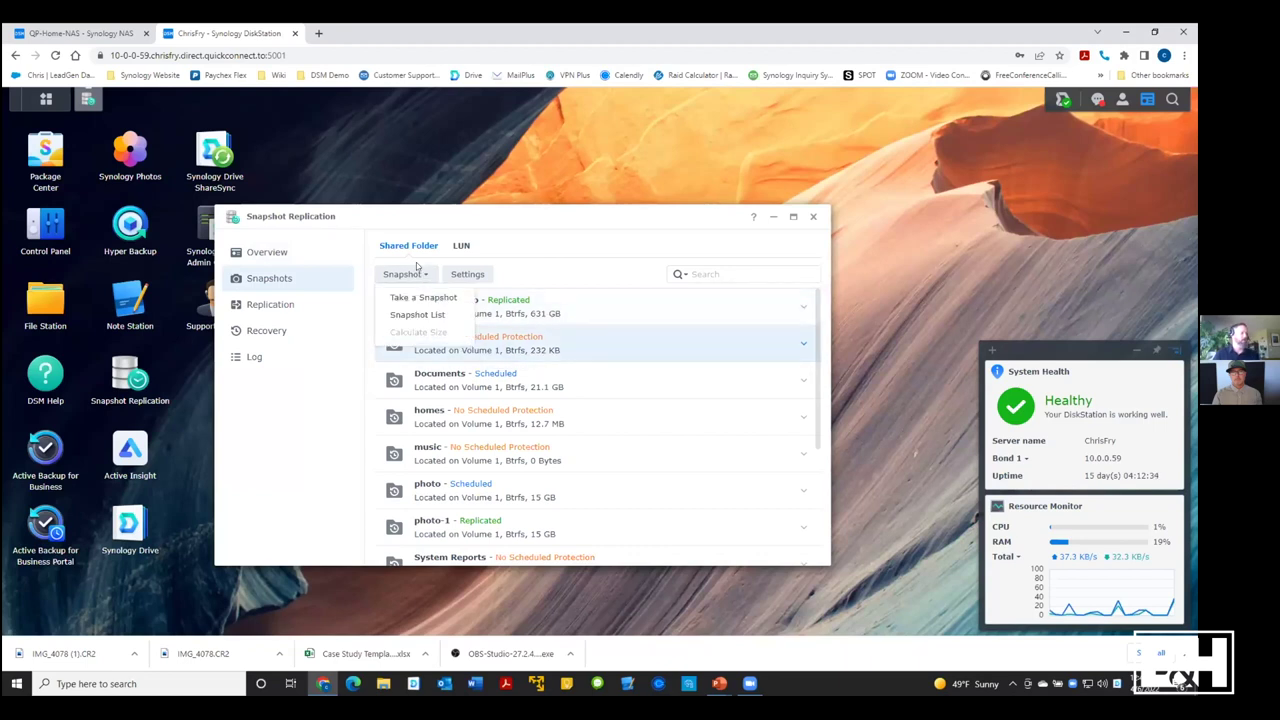
pyautogui.click(468, 276)
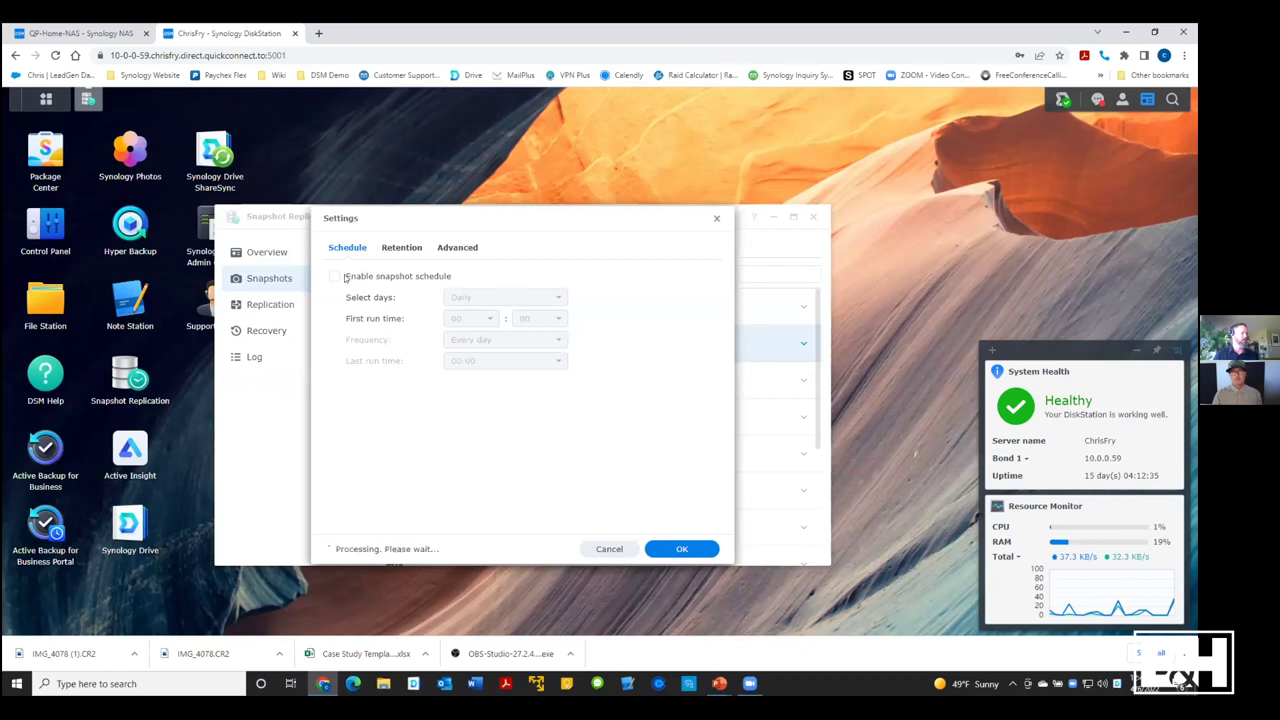
# Try enabling the chat folder's snapshot schedule and retention policy, review the frequency choices and advanced options, and close the settings without saving
pyautogui.click(336, 277)
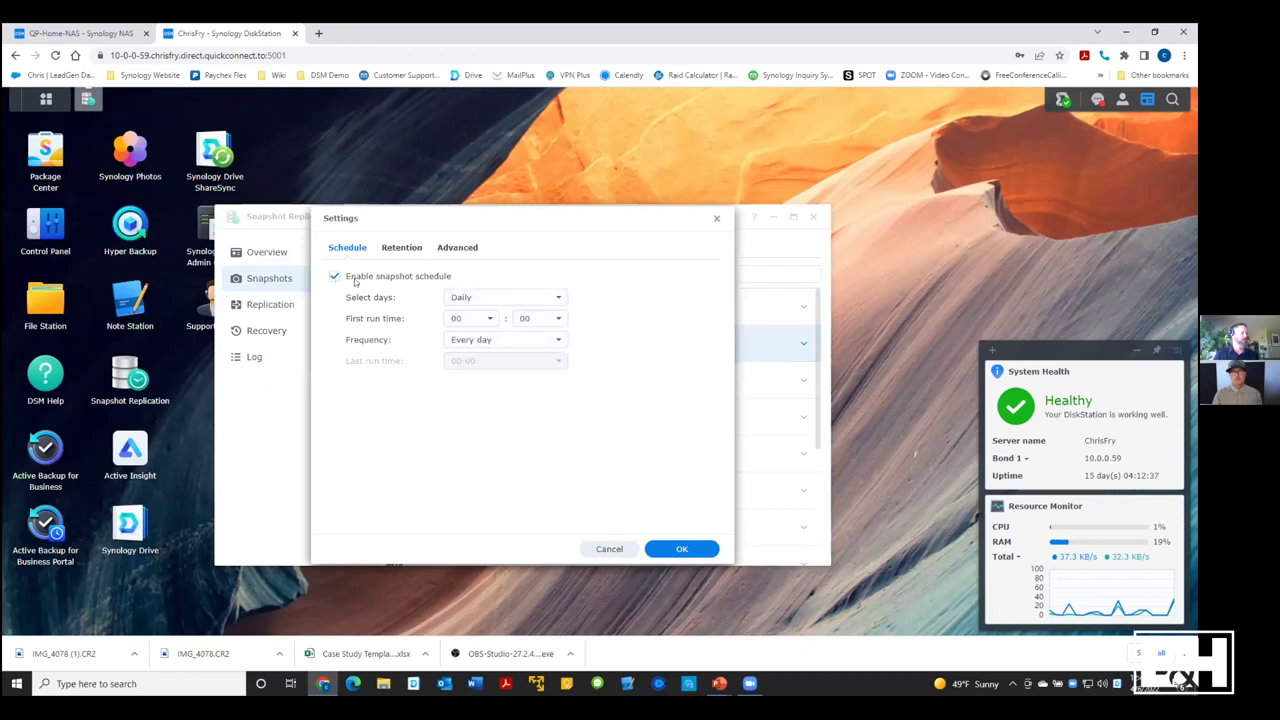
pyautogui.click(491, 340)
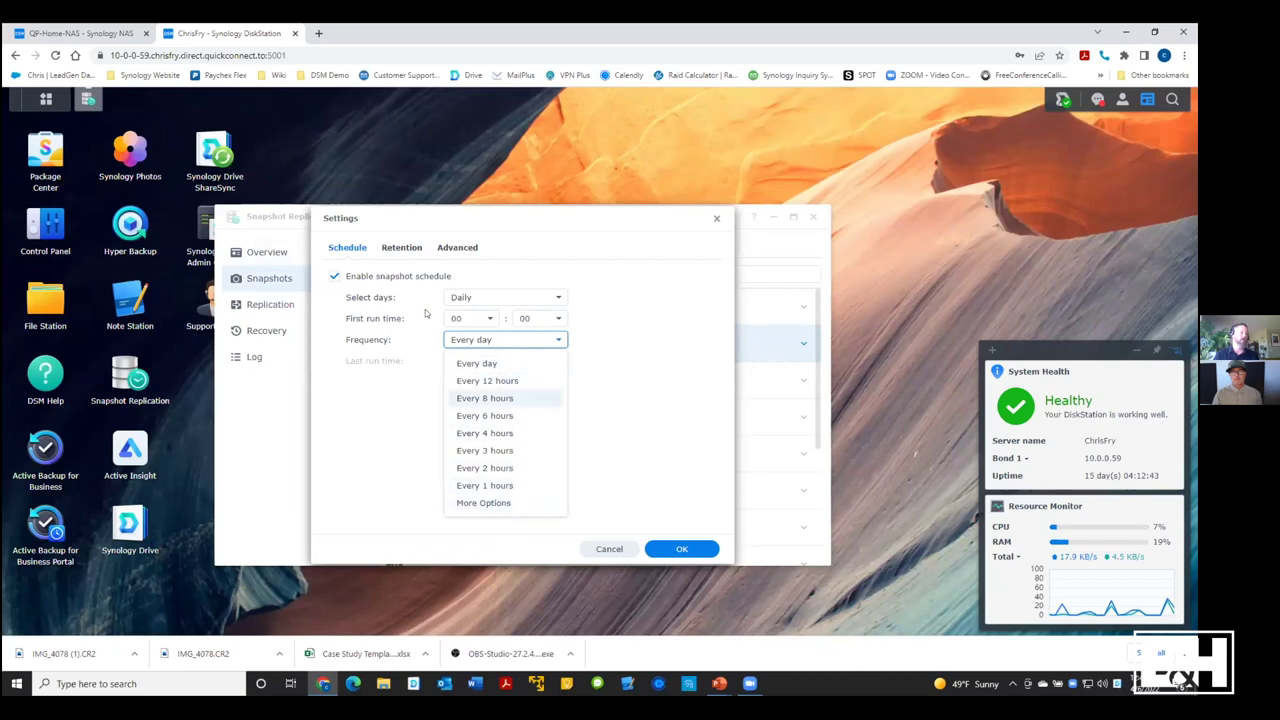
pyautogui.click(395, 247)
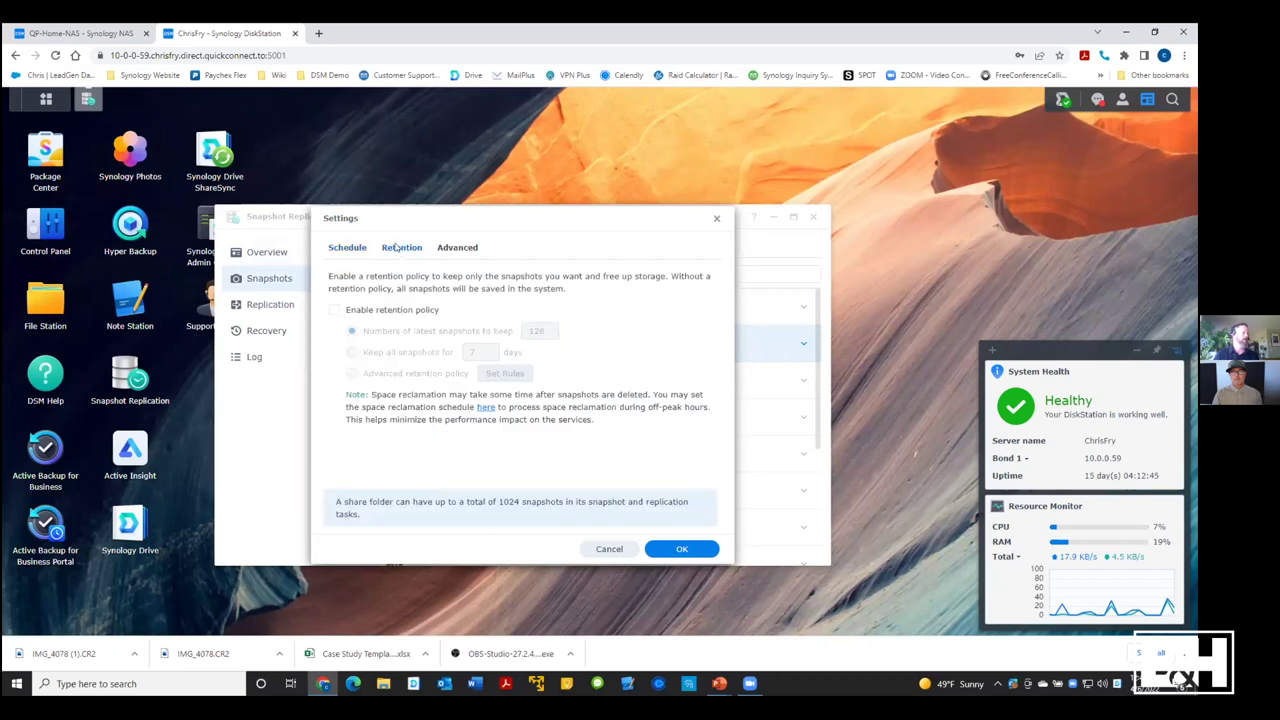
pyautogui.click(334, 311)
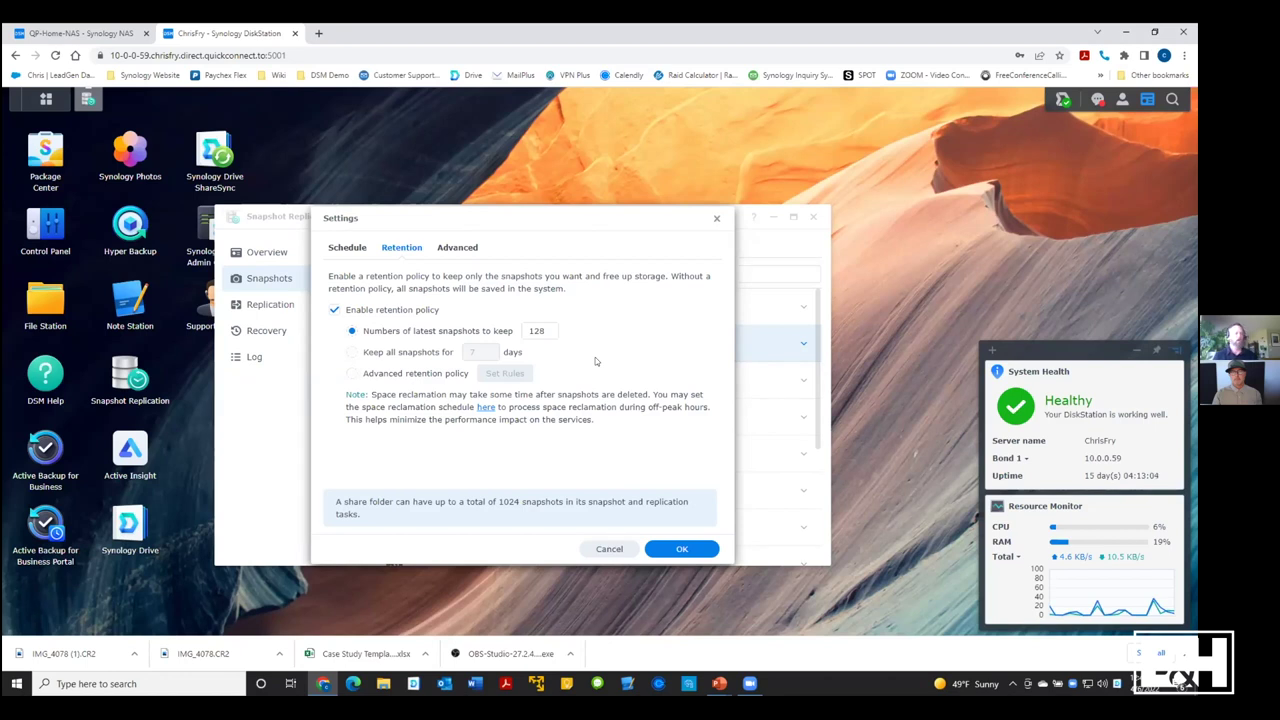
pyautogui.click(462, 248)
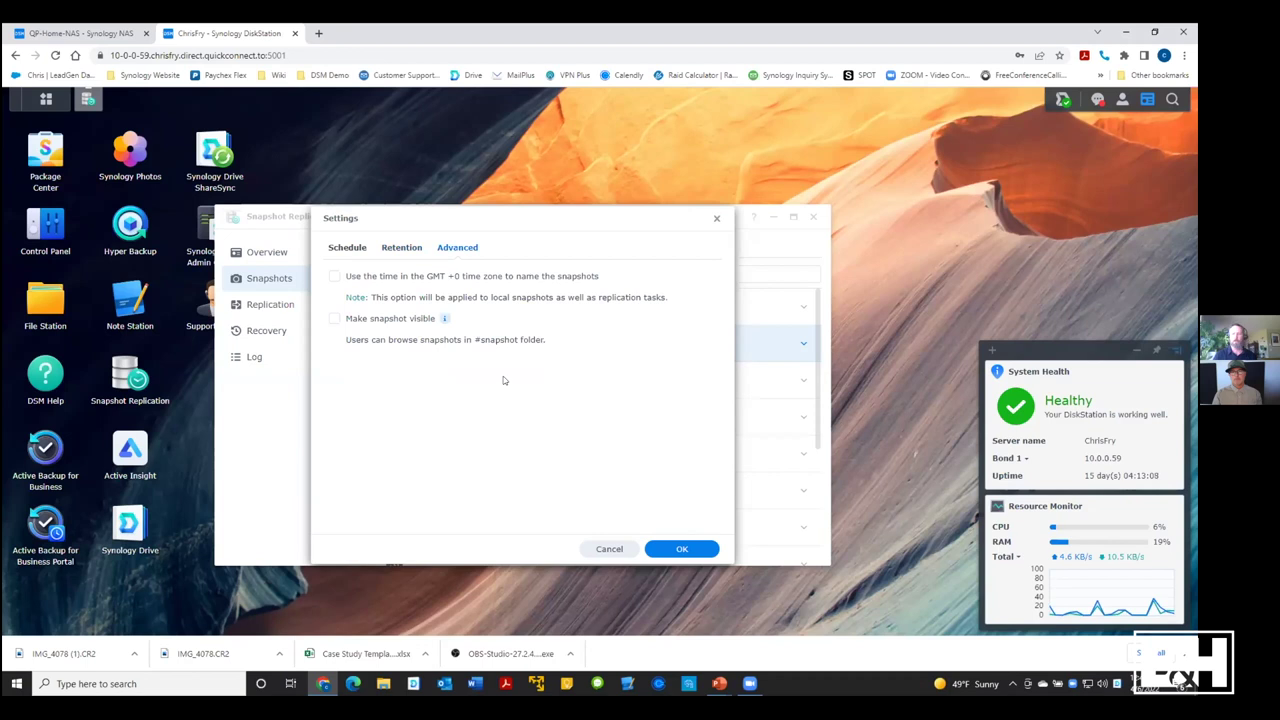
pyautogui.click(712, 219)
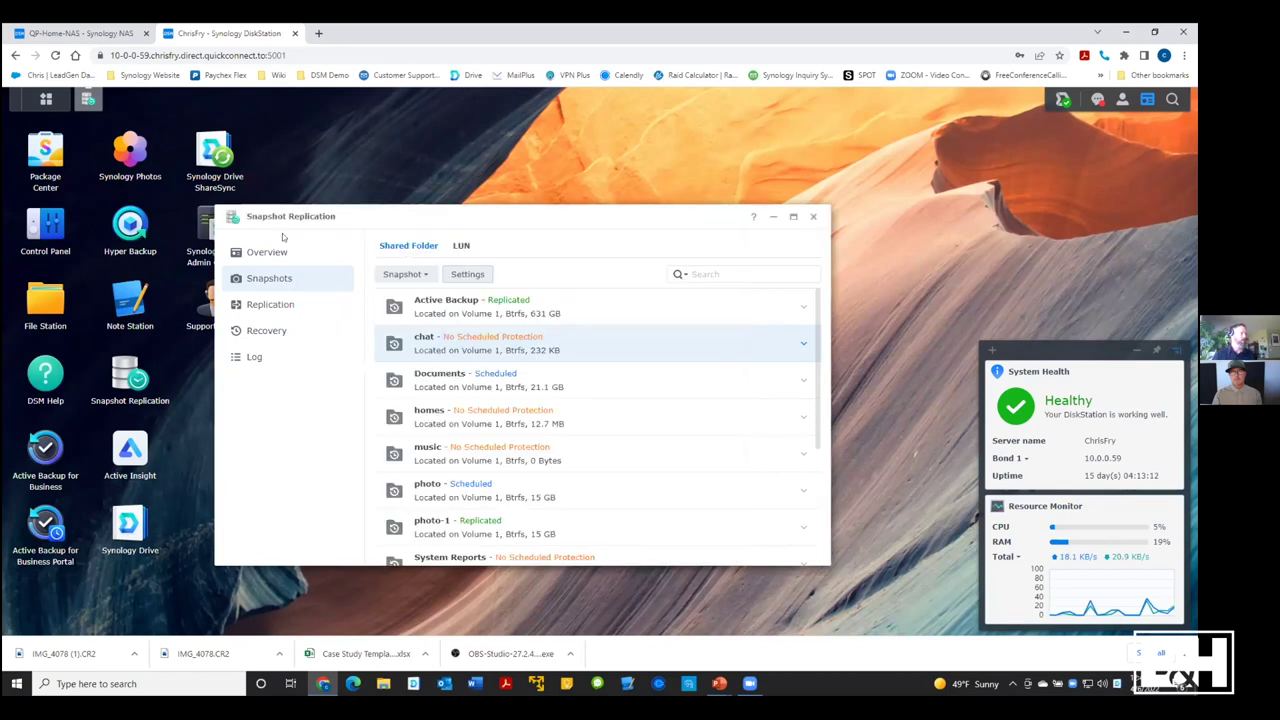
# Review the Active Backup replication task's status information, and close Snapshot Replication
pyautogui.click(271, 304)
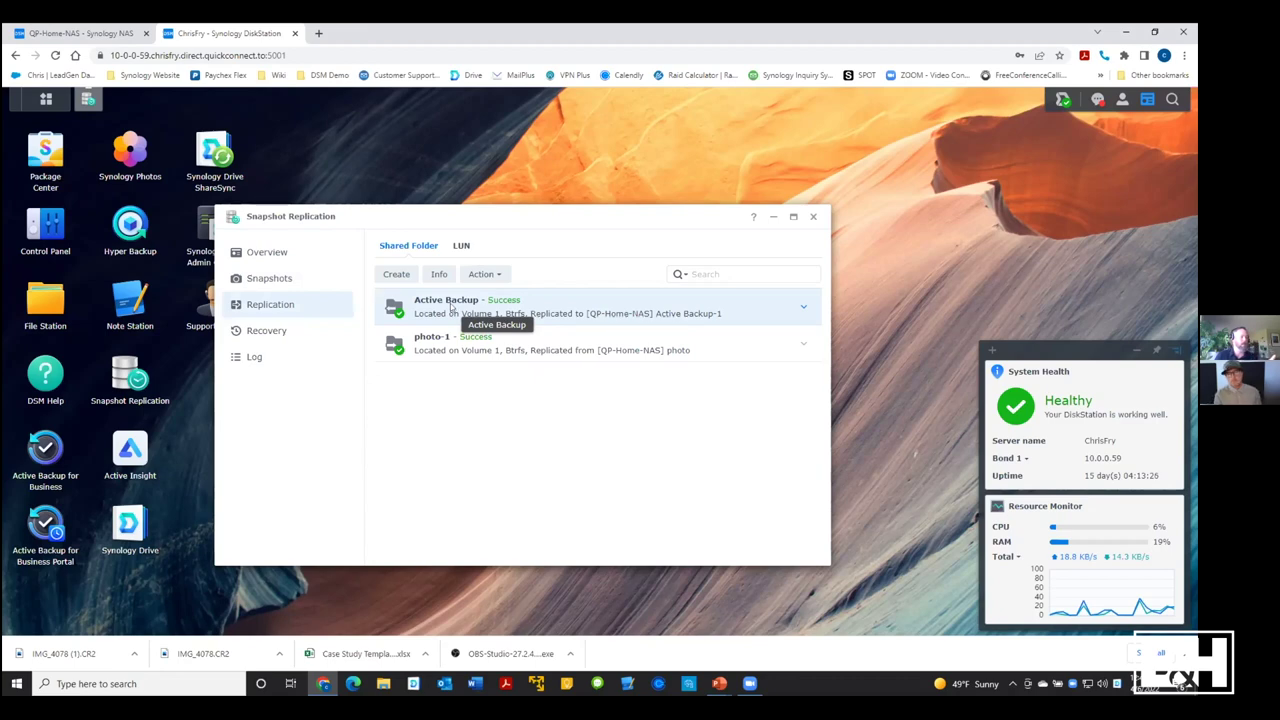
pyautogui.click(437, 273)
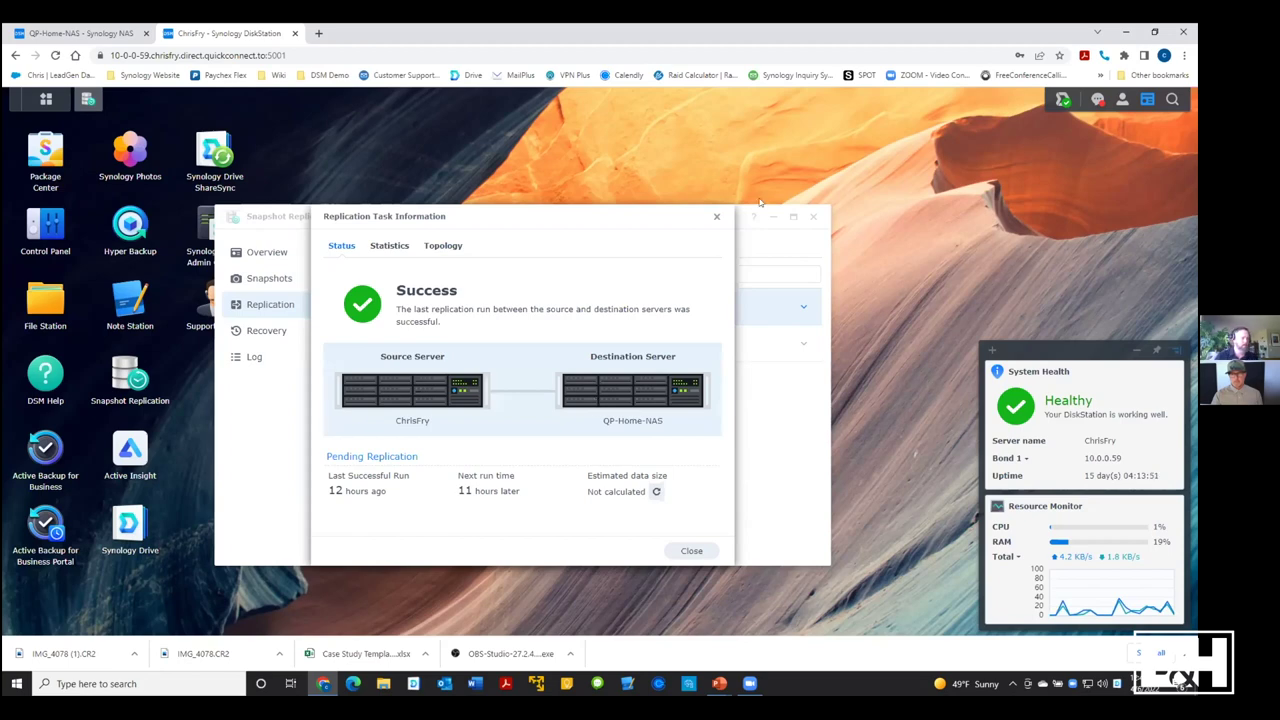
pyautogui.click(717, 219)
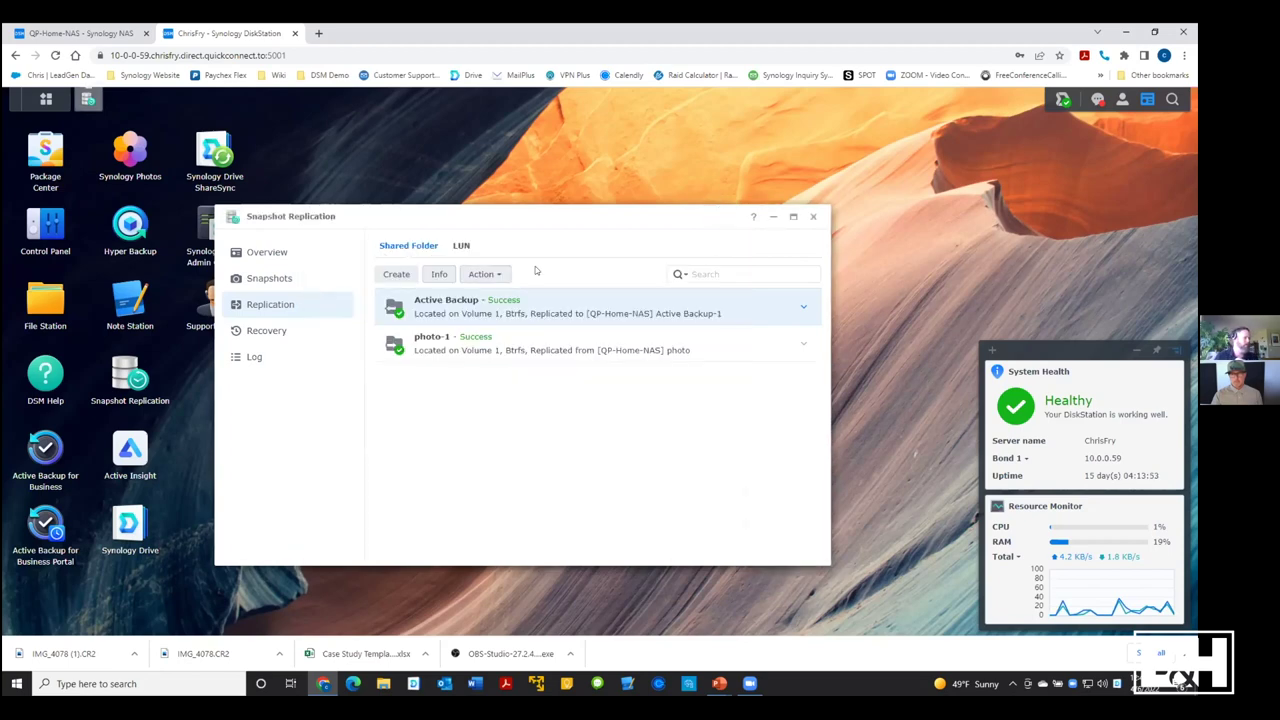
pyautogui.click(810, 217)
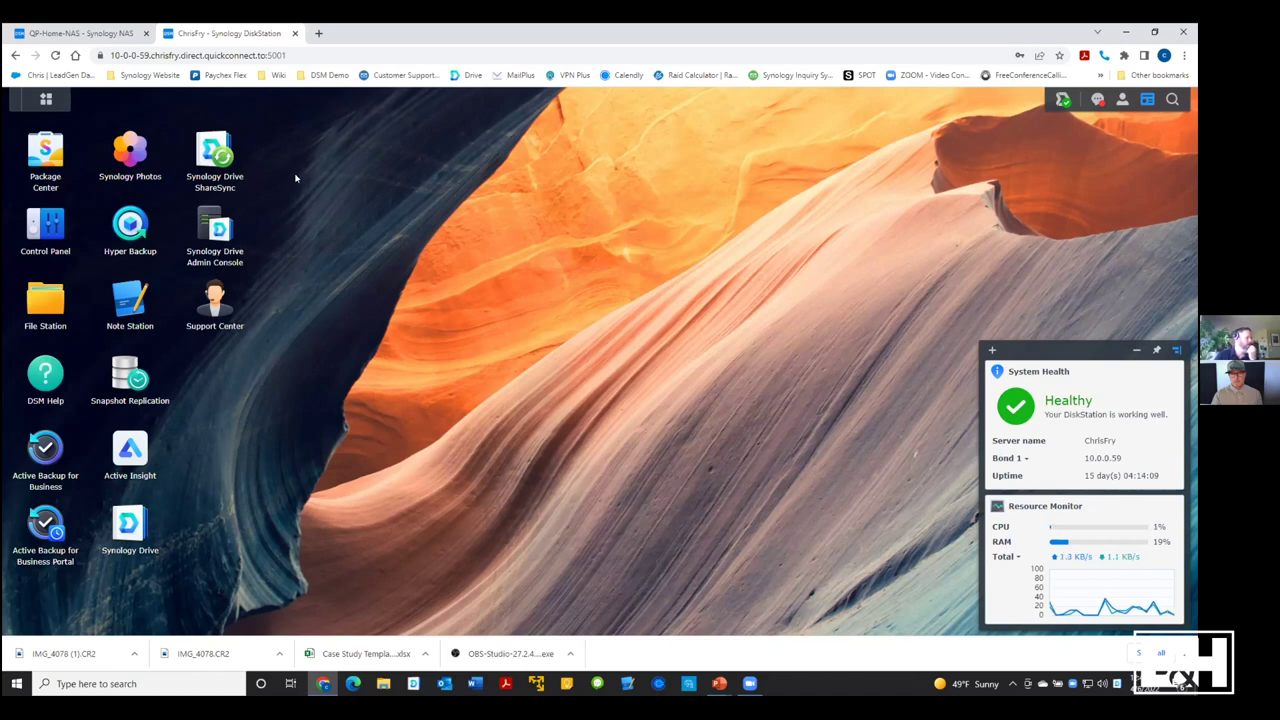
# Examine the local, file server and cloud backup destinations offered by Hyper Backup's Backup Wizard, and close Hyper Backup
pyautogui.click(120, 215)
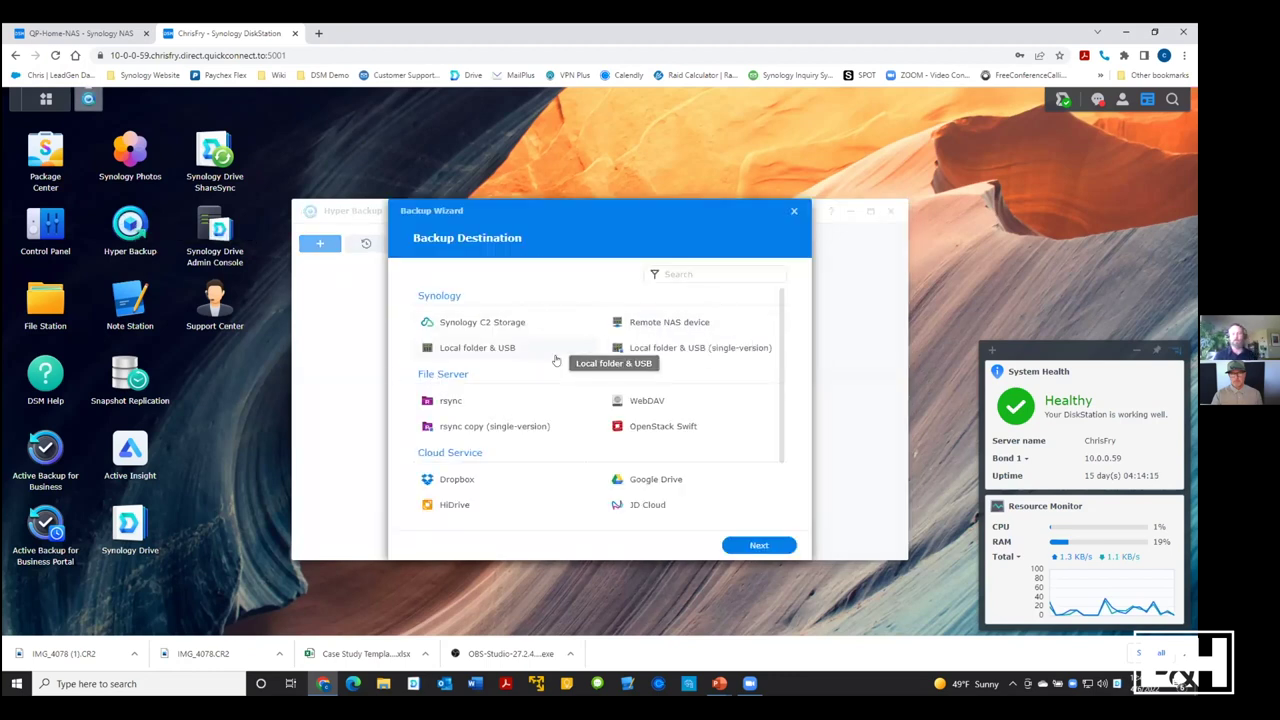
pyautogui.scroll(-1, 560, 370)
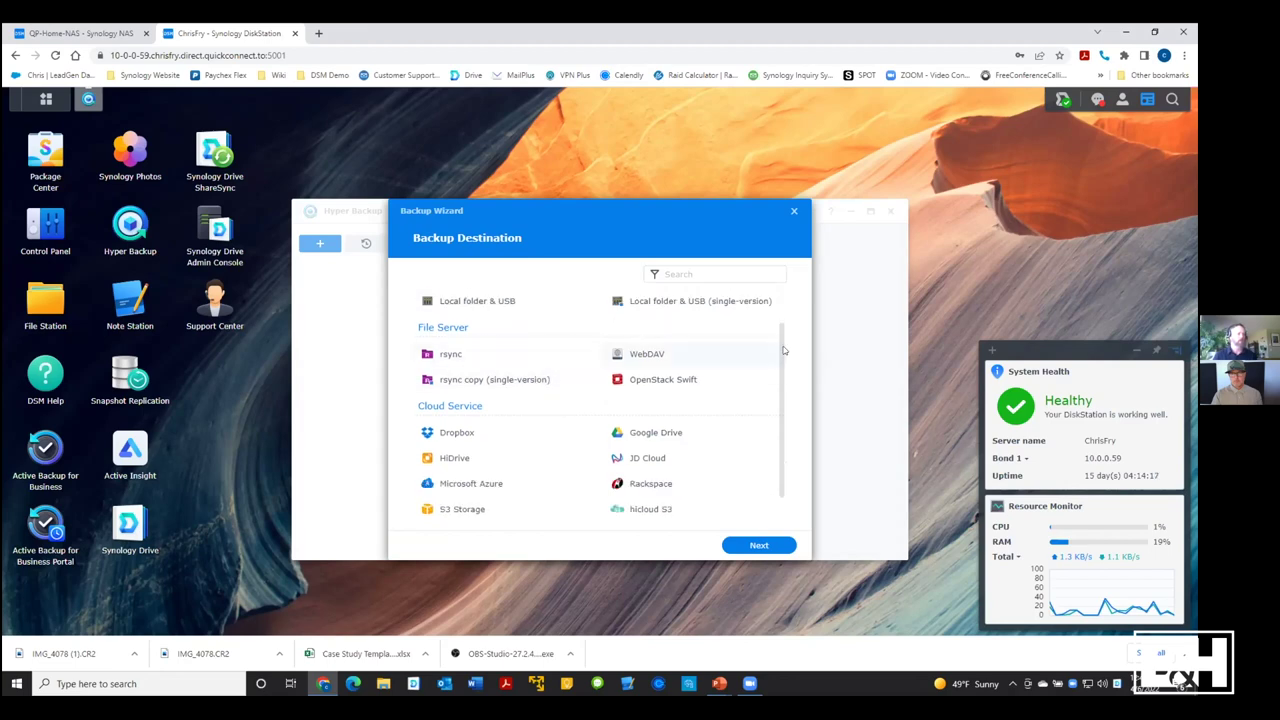
pyautogui.scroll(-1, 700, 395)
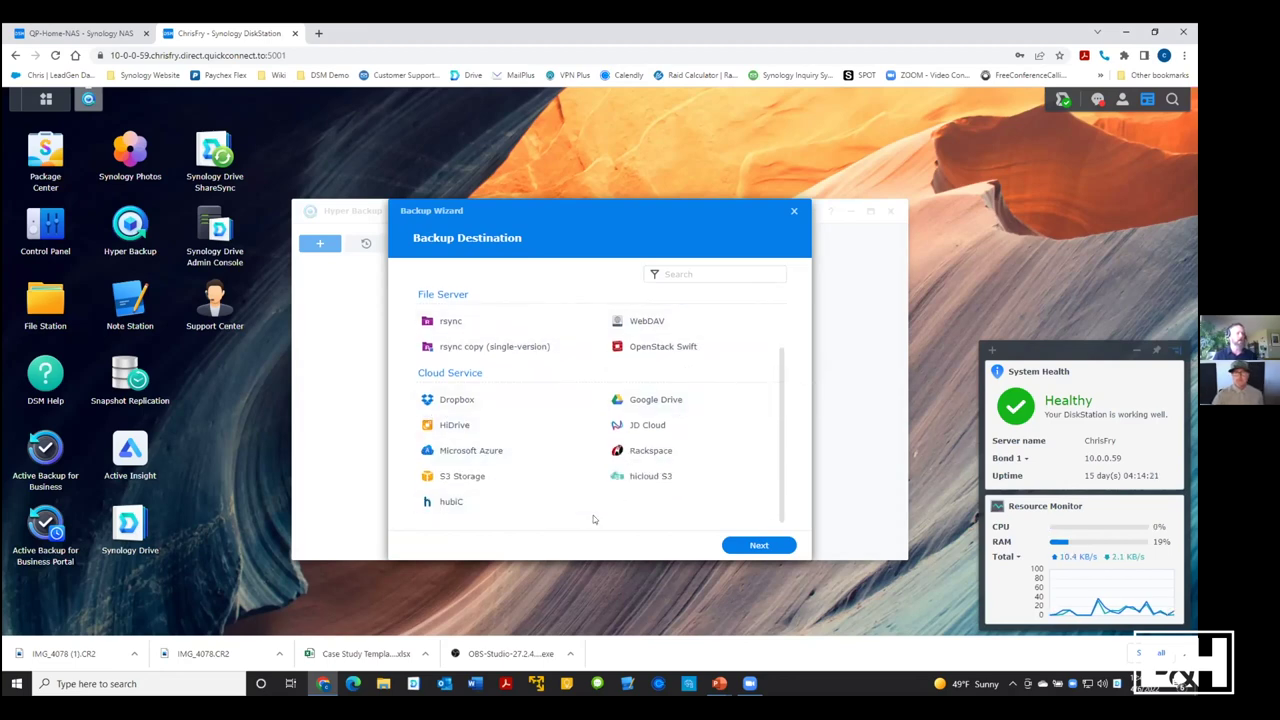
pyautogui.scroll(2, 540, 470)
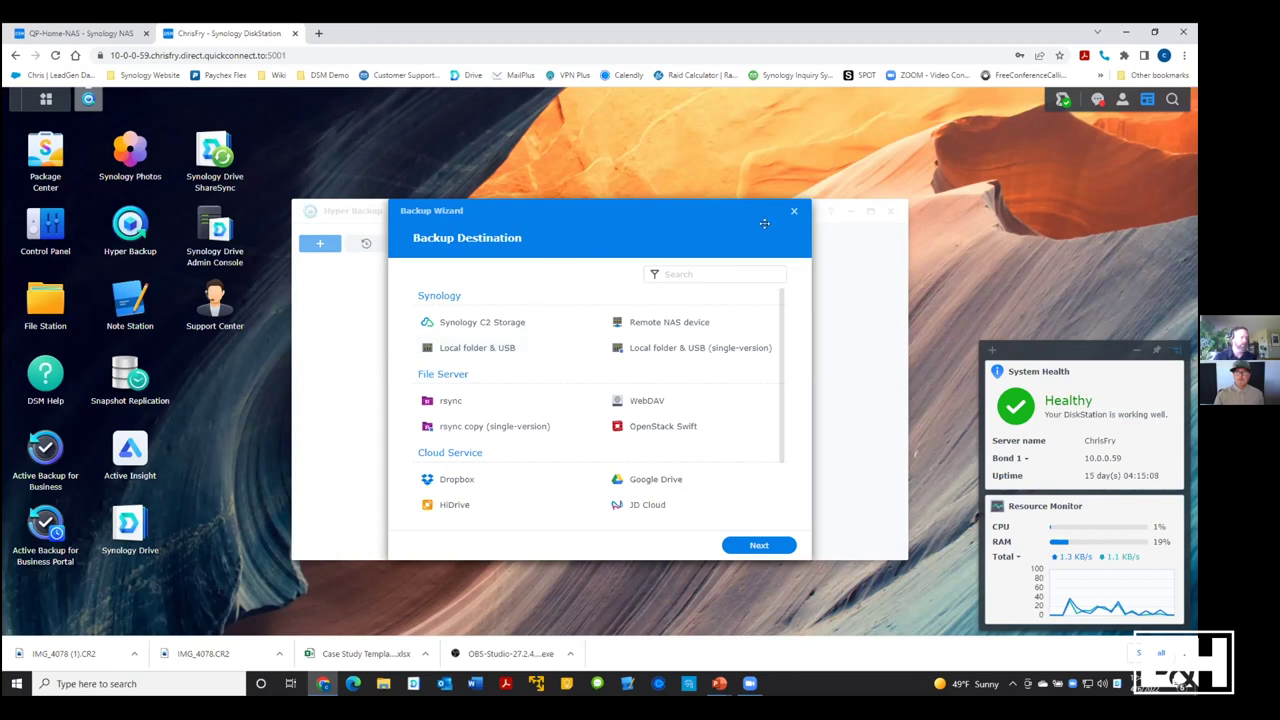
pyautogui.click(794, 211)
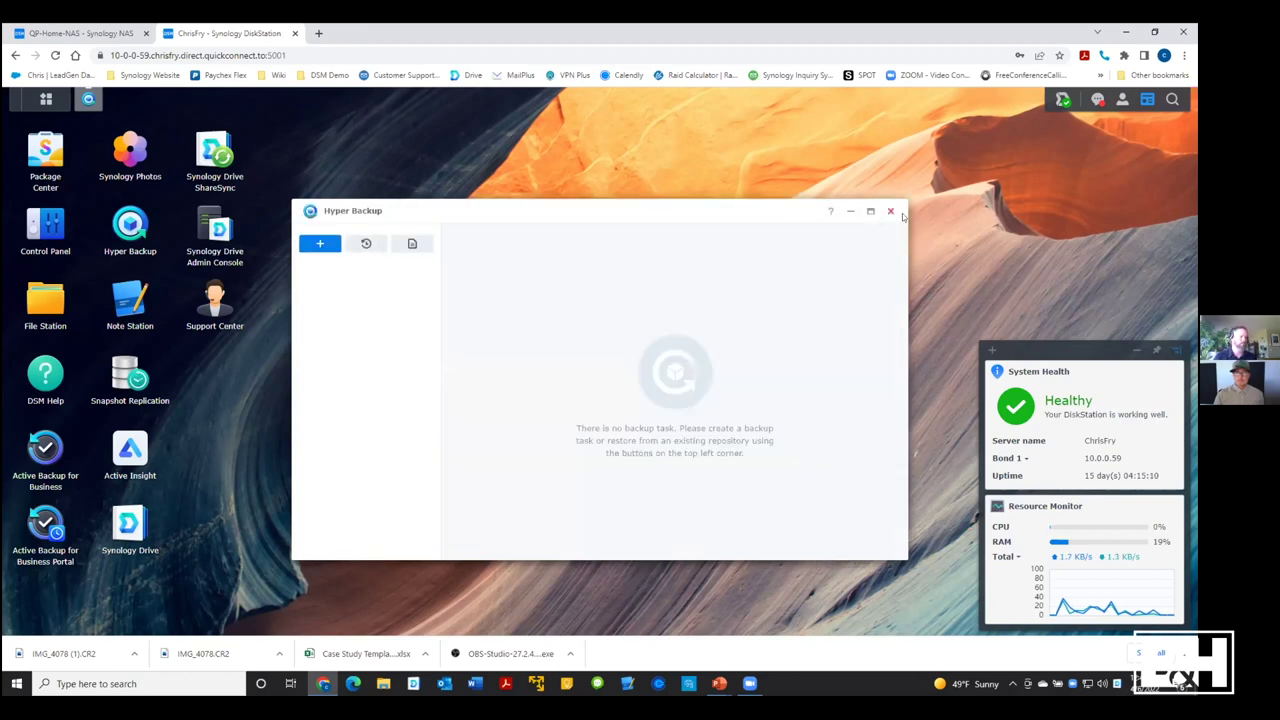
pyautogui.click(890, 212)
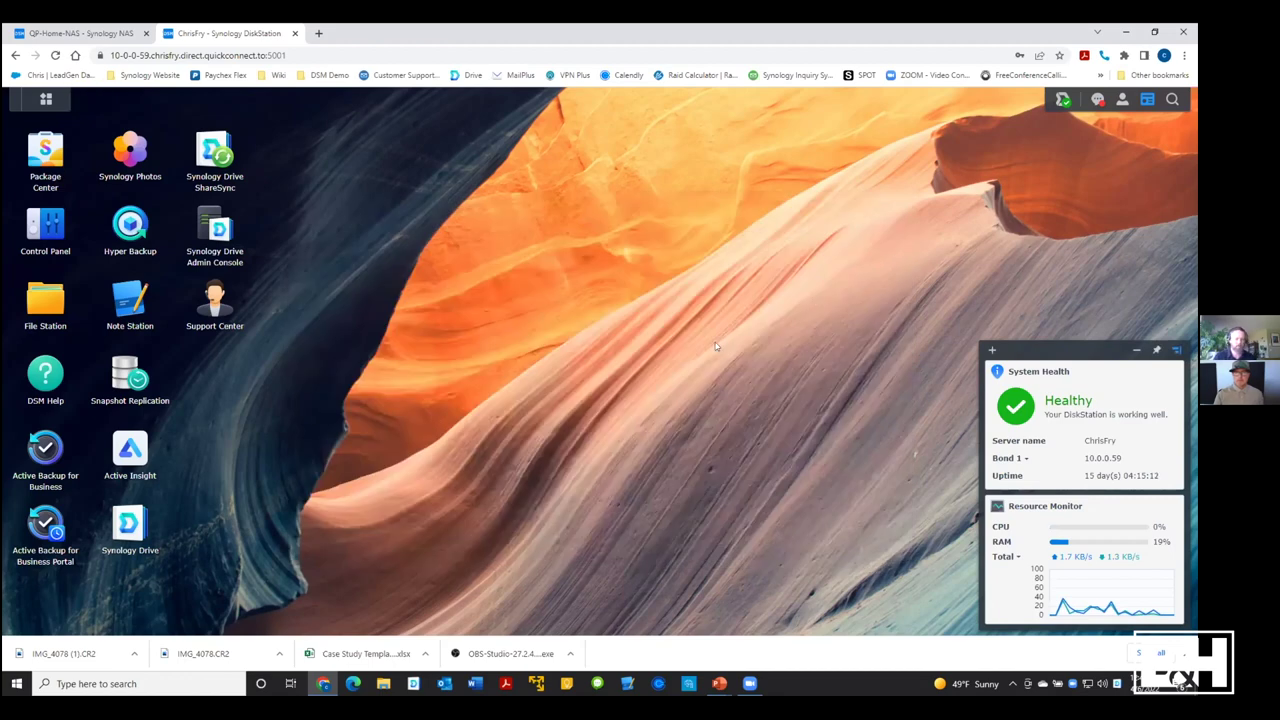
# Switch to the PowerPoint slide show and advance past the automatic backups demonstration slide to the Questions slide
pyautogui.hotkey('alt', 'Tab')
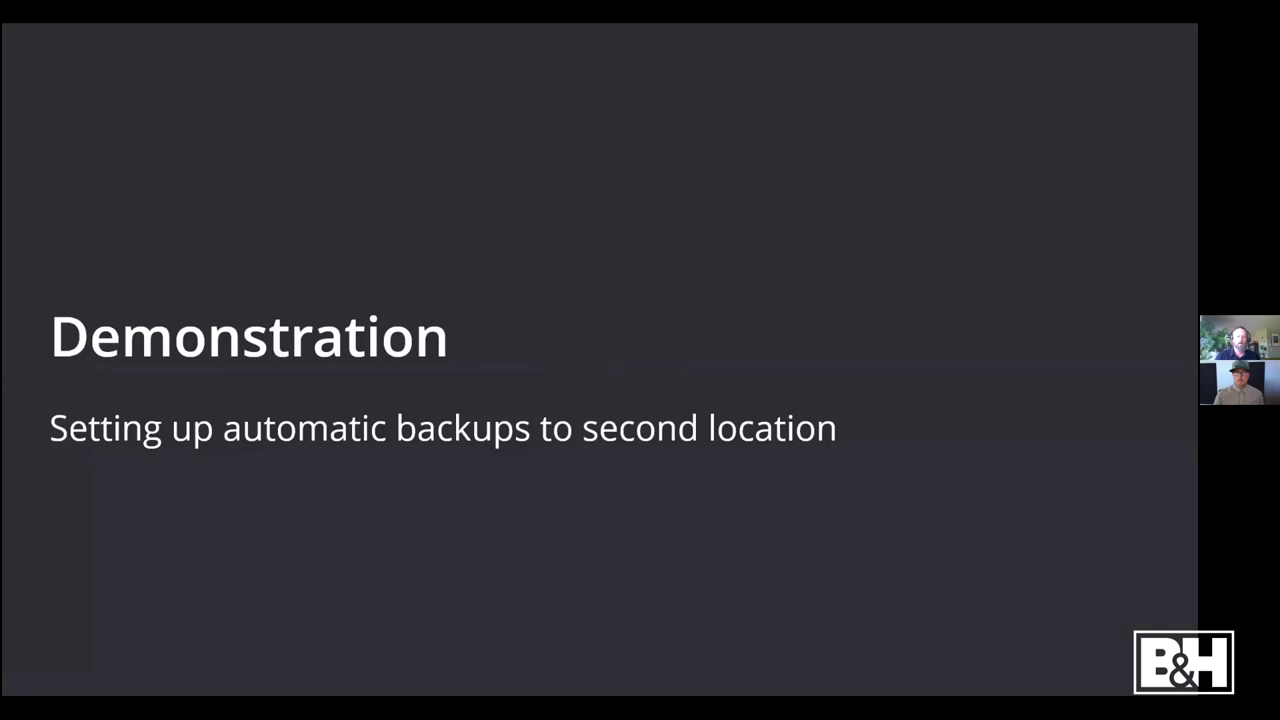
pyautogui.press('Right')
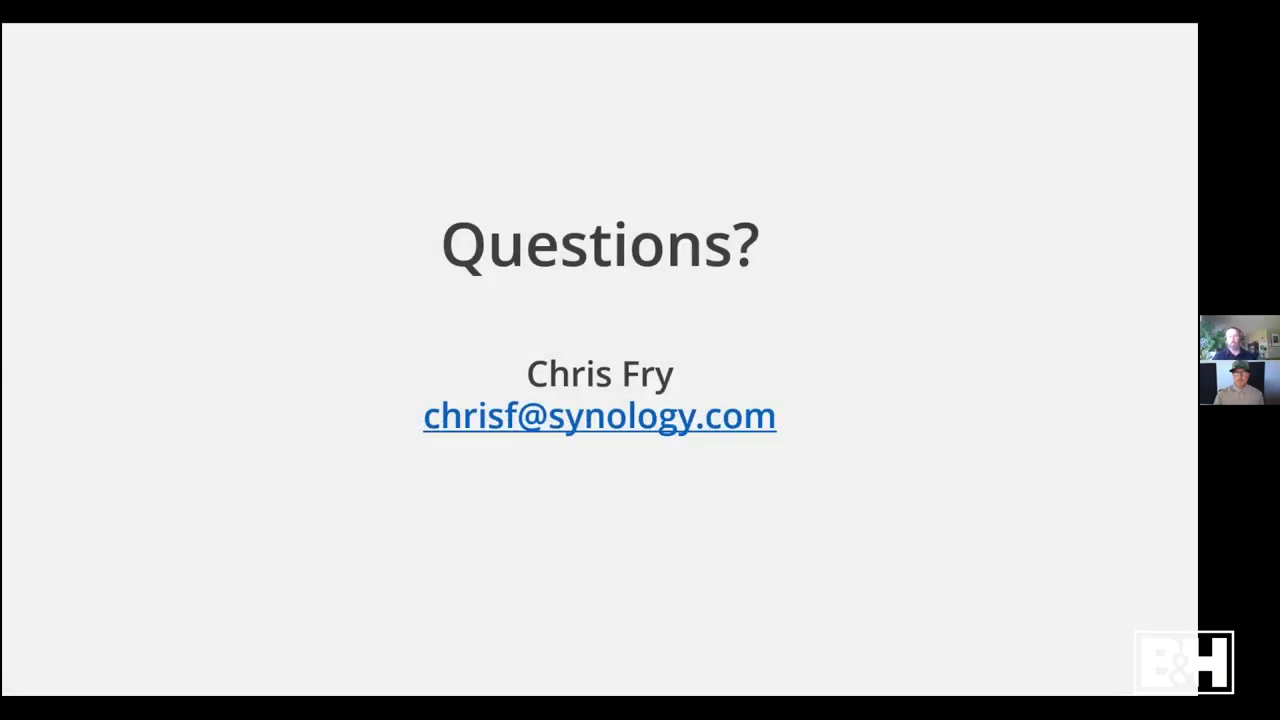